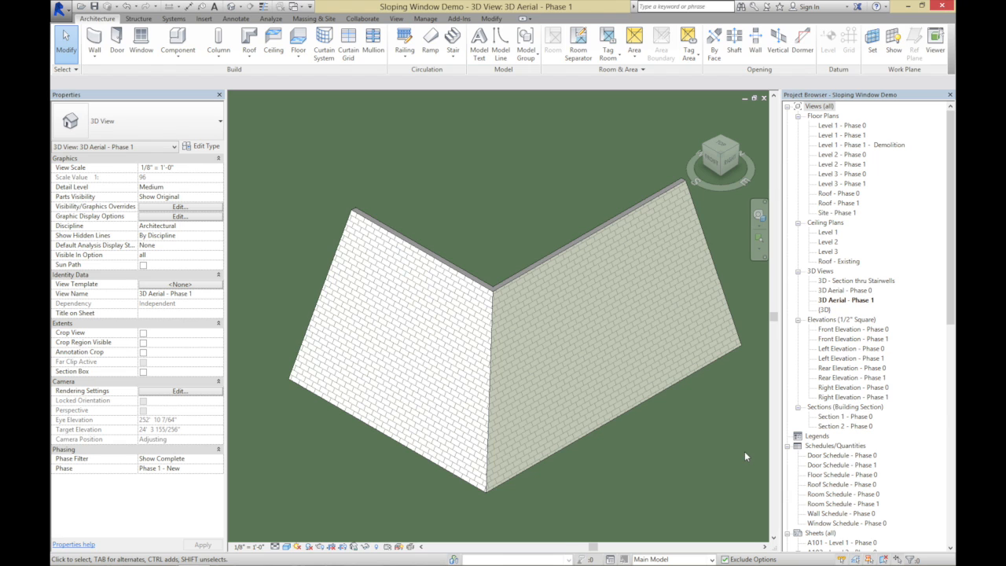
Place three Andersen 400 C35 windows on the white sloping brick-patterned wall
click(141, 44)
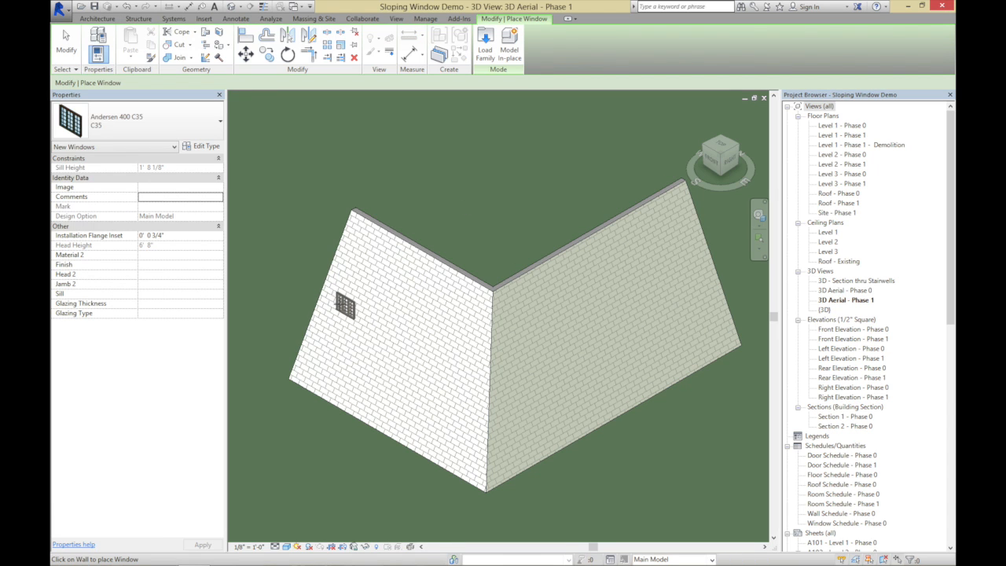
click(346, 316)
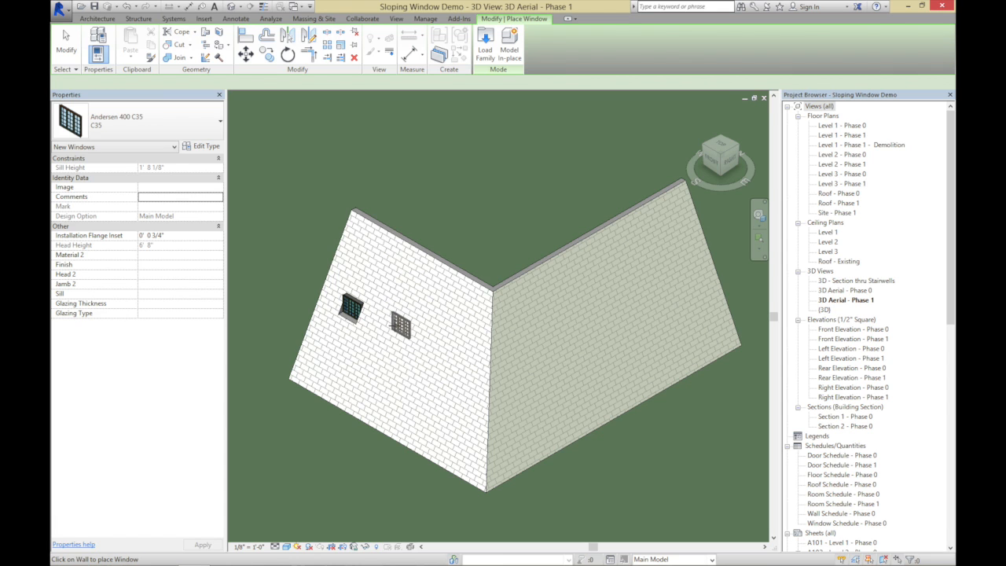
click(365, 361)
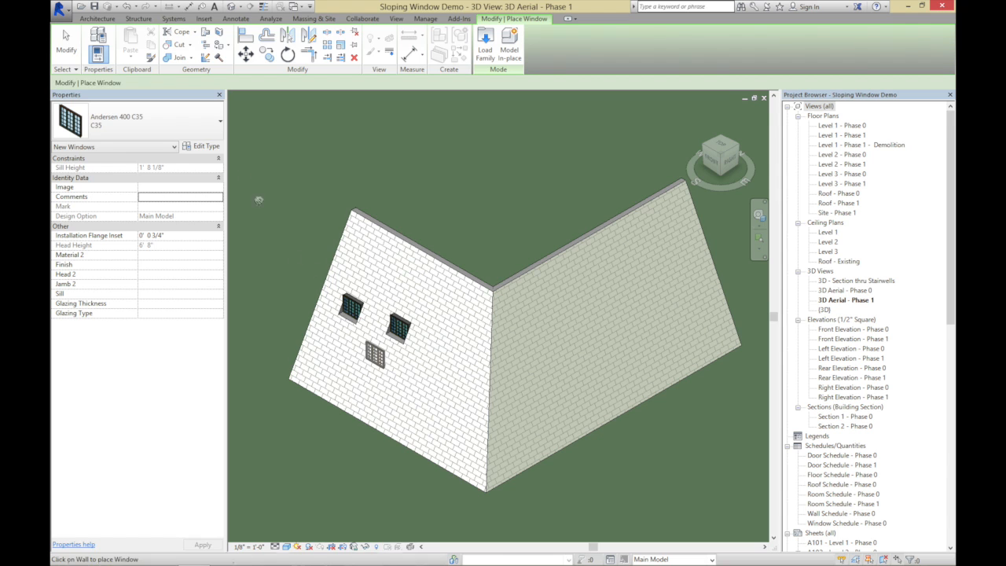
click(67, 40)
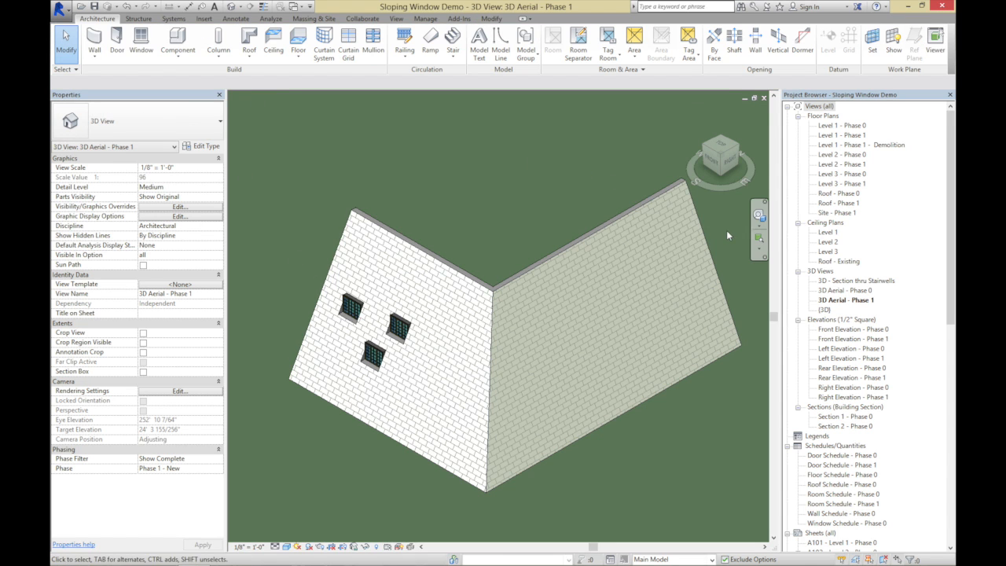
Place a Fixed 16" x 72" window on the same sloping wall, above the upper-left Andersen window
click(757, 240)
drag(297, 248, 504, 443)
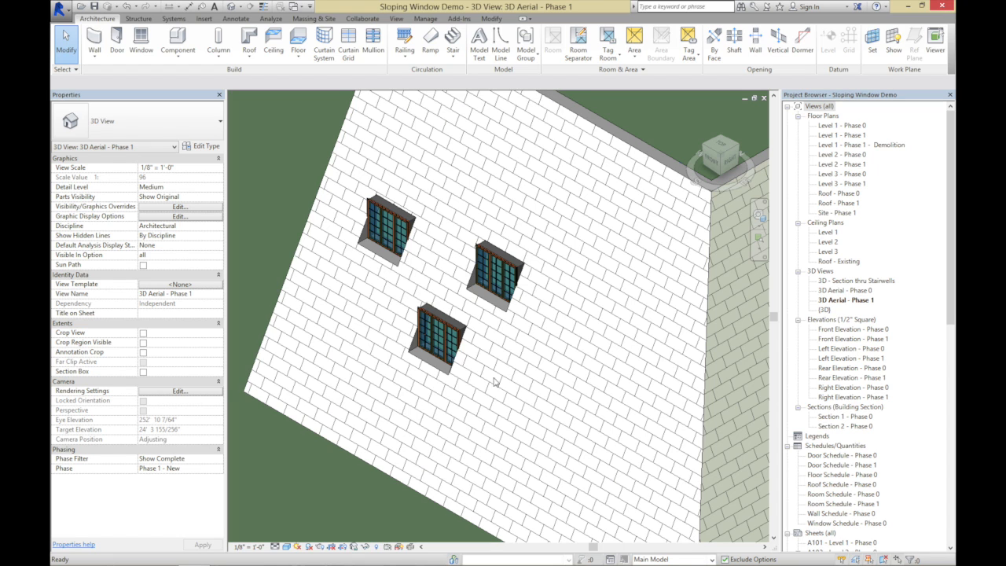
click(142, 41)
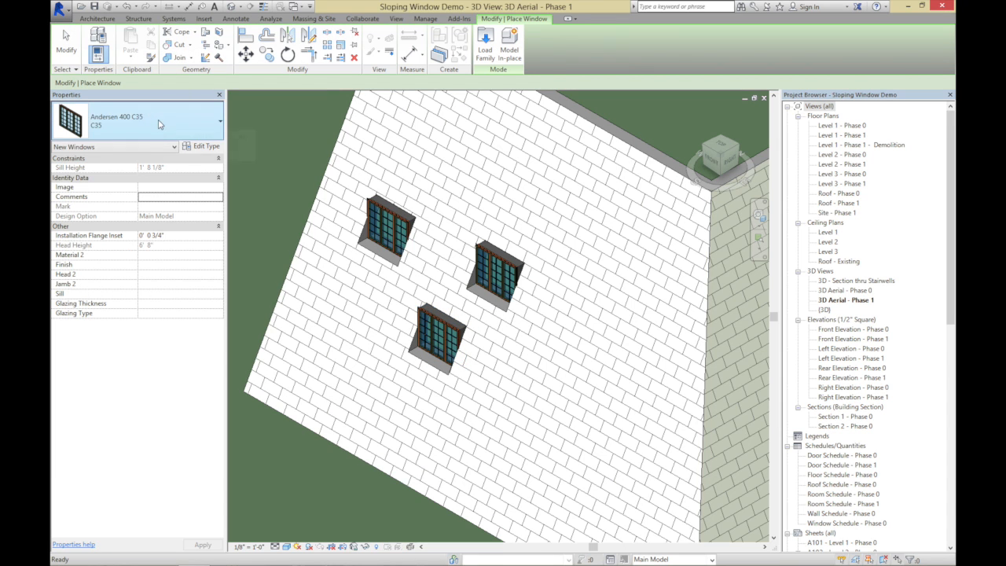
click(160, 123)
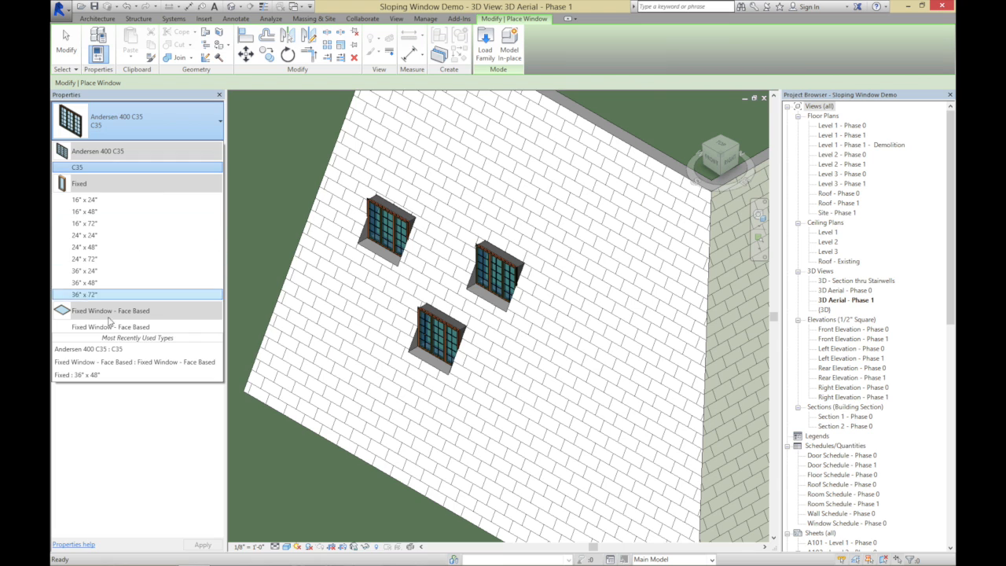
mouse_move(108, 329)
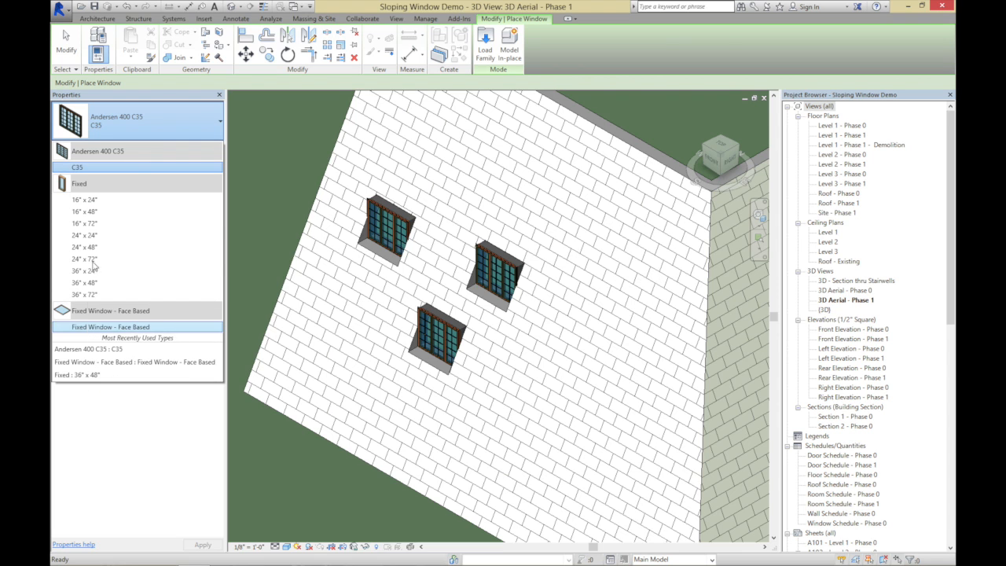
click(86, 224)
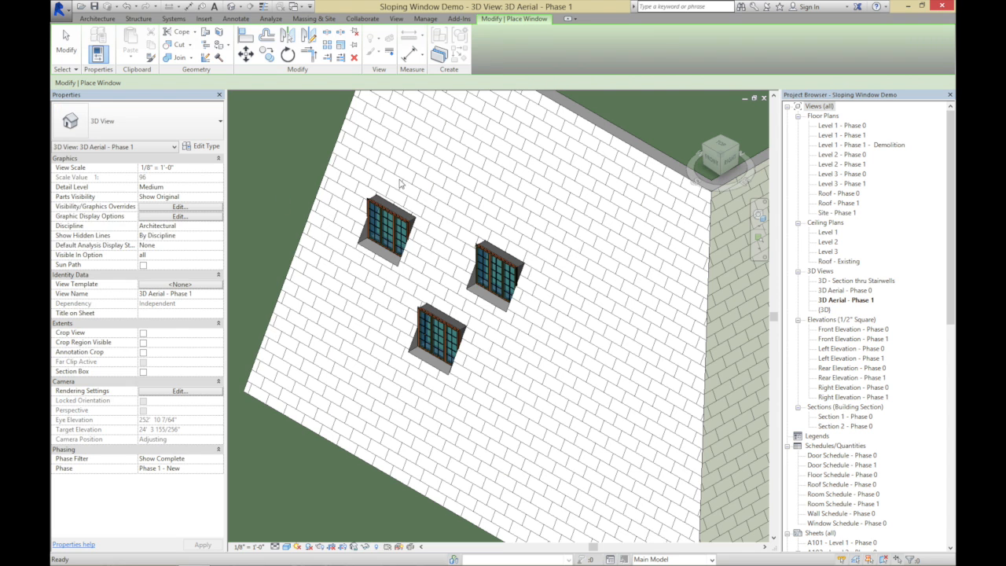
click(419, 163)
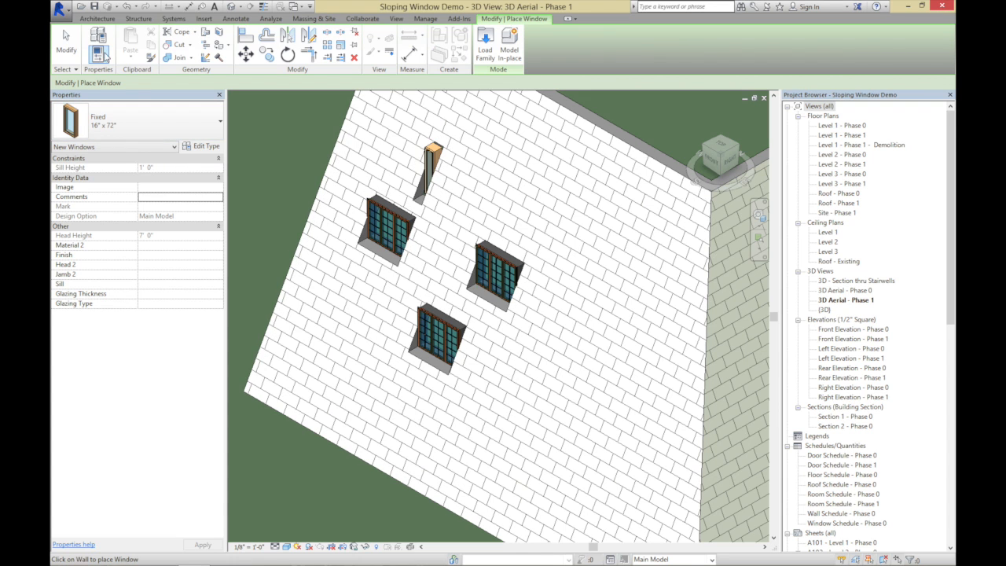
Place two Fixed Window - Face Based windows on the sloping wall, to the right of the narrow fixed window
click(98, 18)
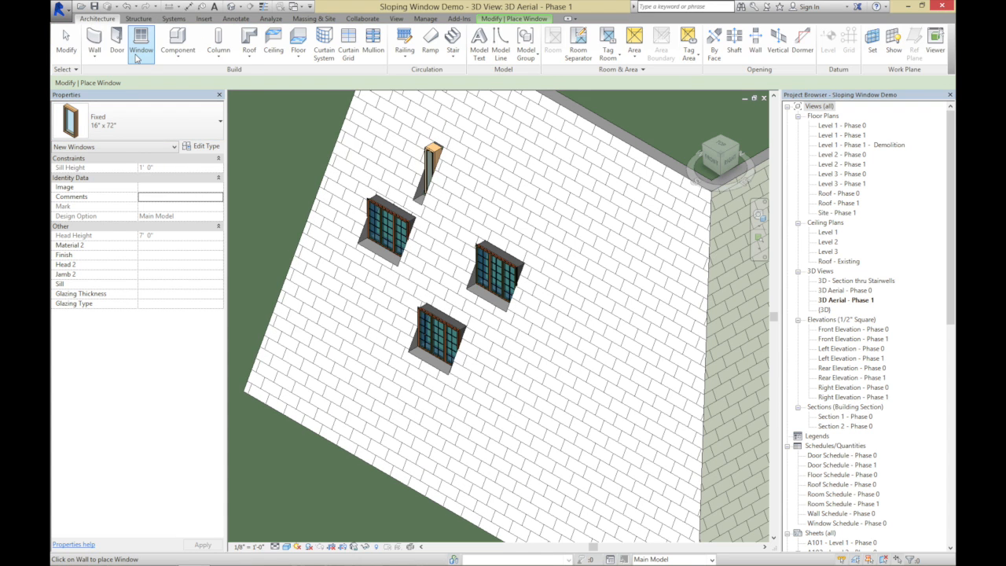
click(135, 126)
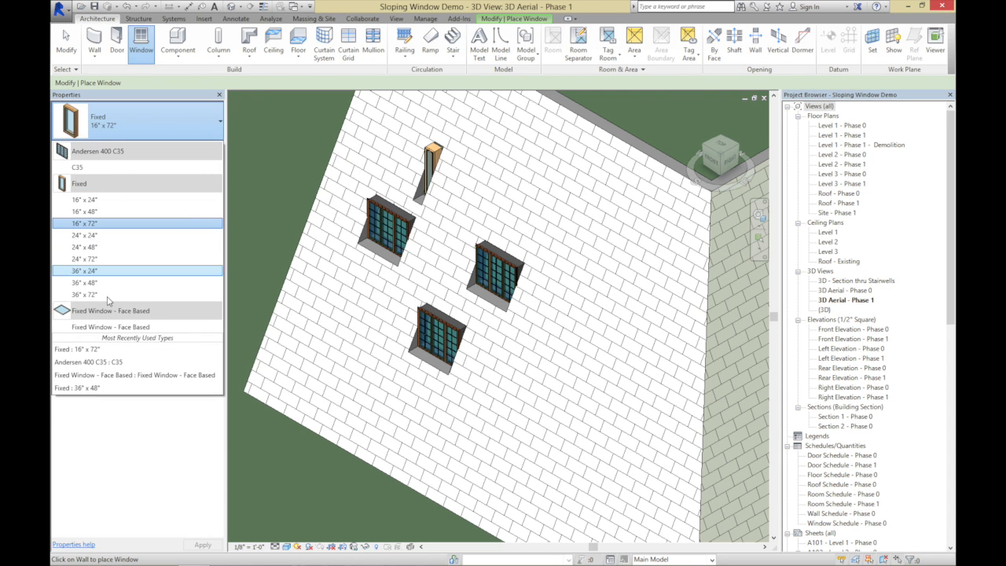
click(108, 328)
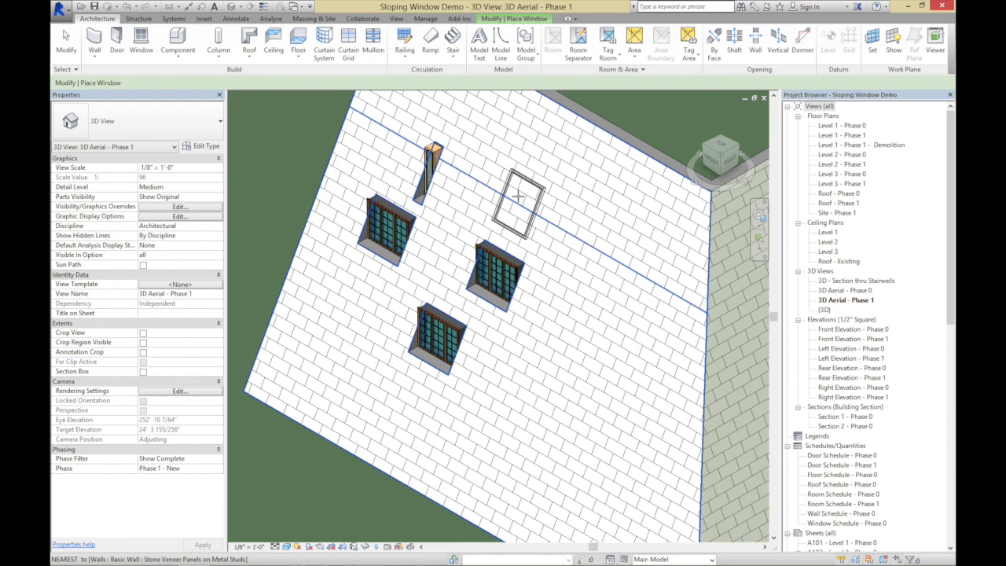
click(517, 188)
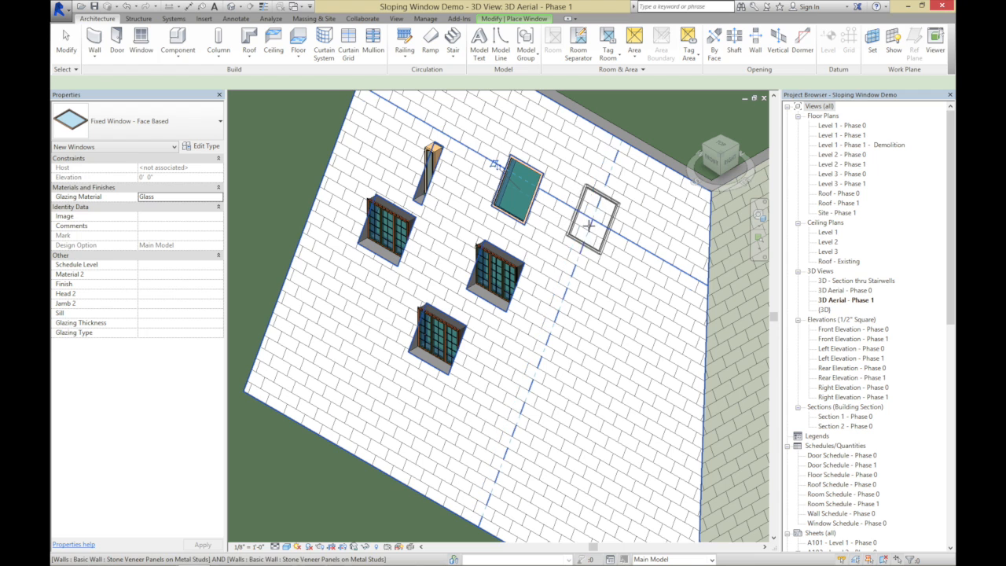
click(588, 228)
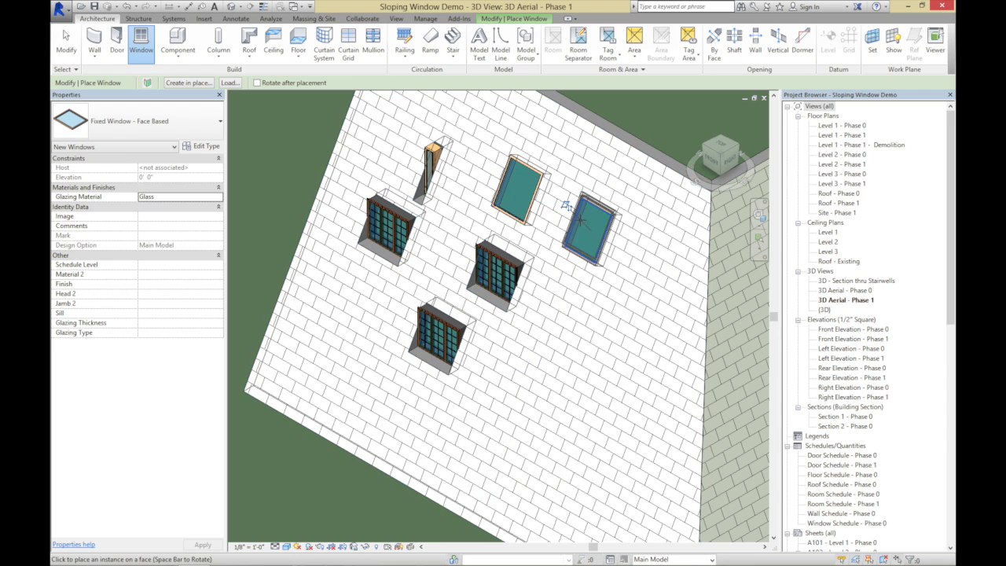
click(66, 46)
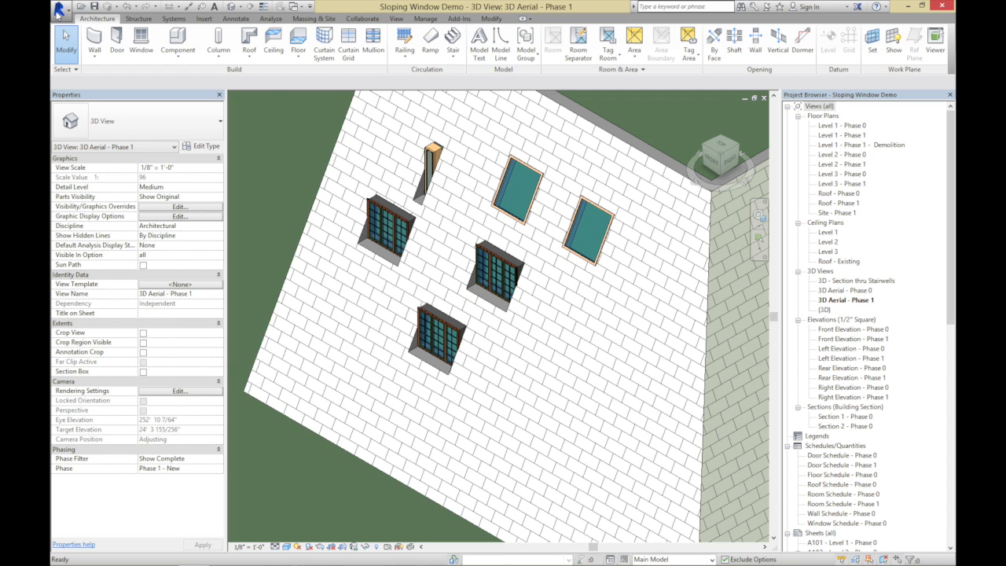
Create a new family from the Generic Model face based template and fit its plan in the view
click(60, 13)
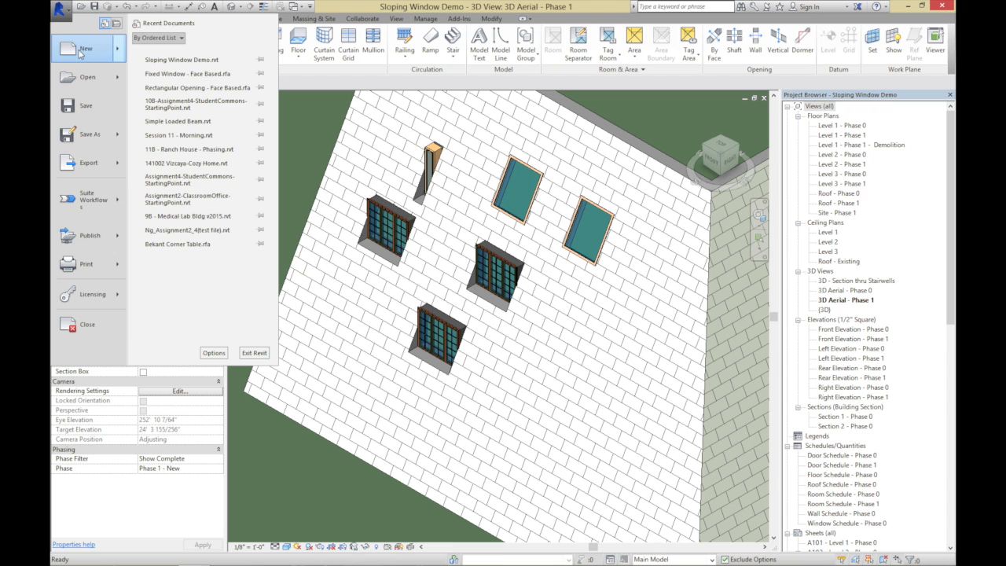
mouse_move(80, 52)
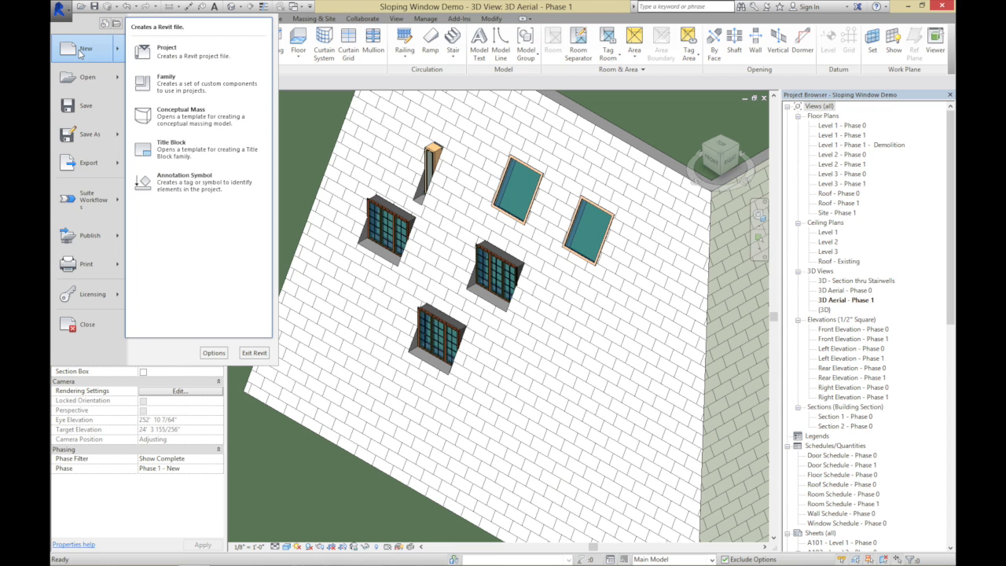
click(153, 85)
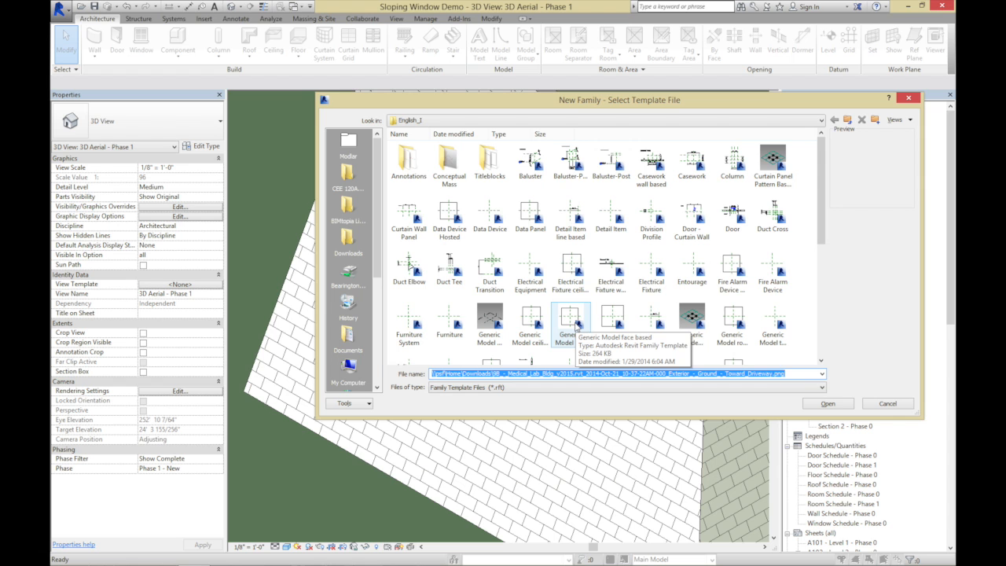
double_click(570, 321)
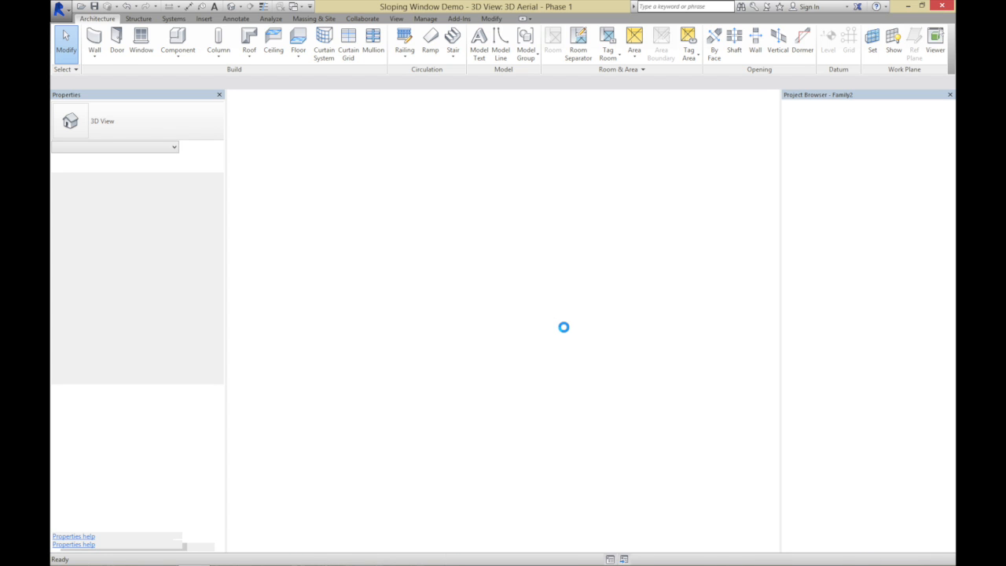
key(z)
key(e)
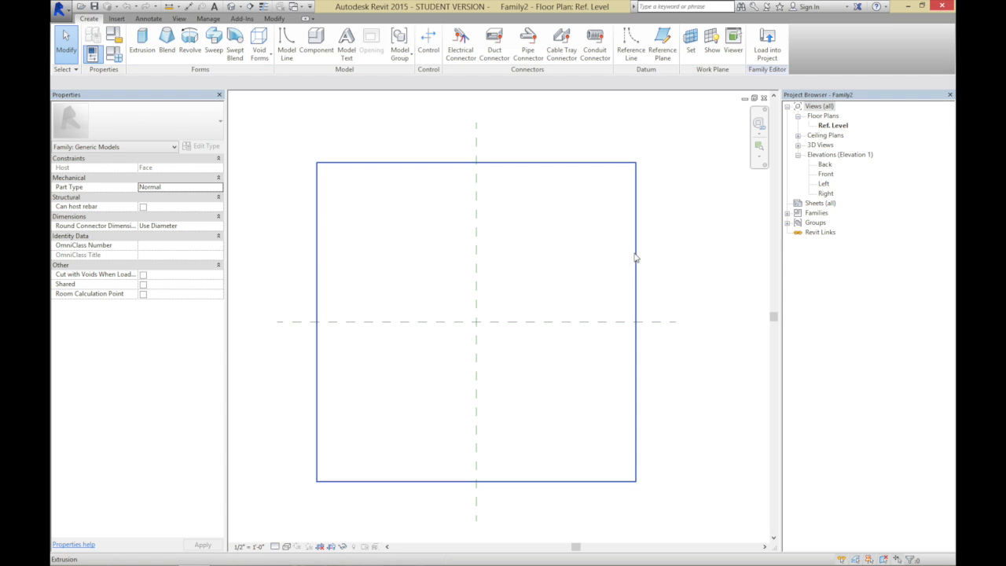
Show the new family in 3D and choose Windows as its family category
click(233, 8)
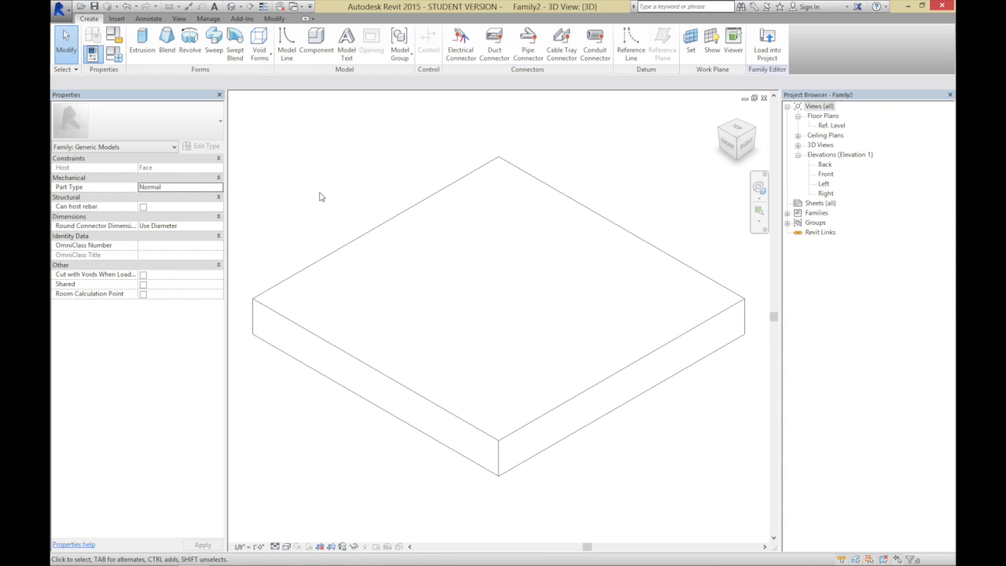
click(122, 39)
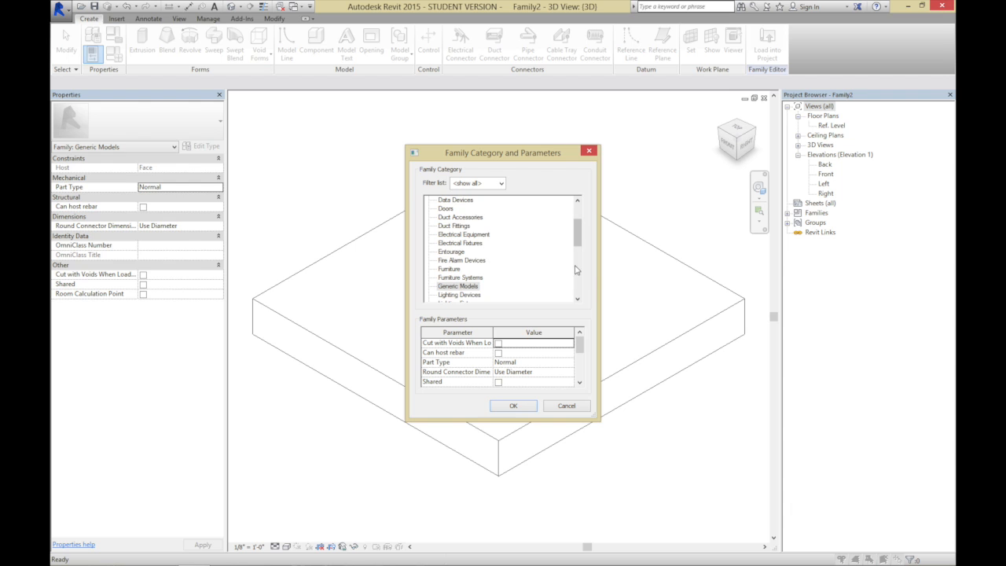
drag(578, 243, 583, 297)
click(455, 297)
click(456, 297)
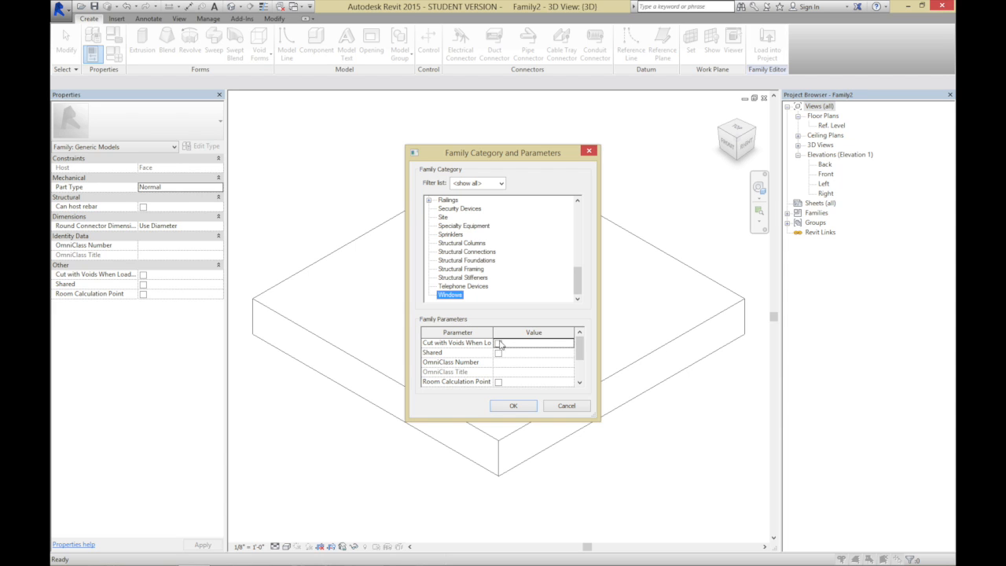
Enable Cut with Voids When Loaded for the window family and accept the category and parameter settings
drag(492, 331, 531, 335)
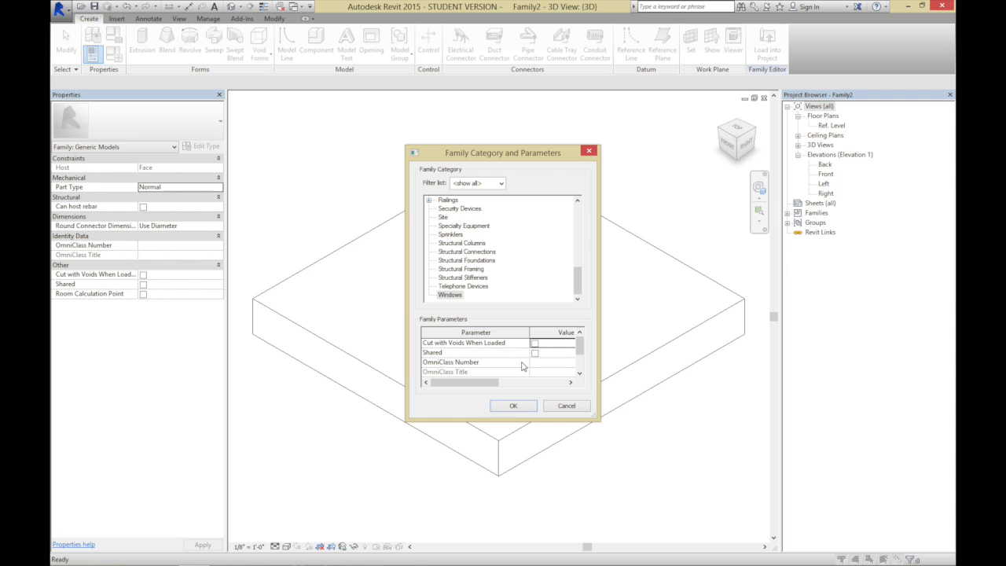
click(534, 344)
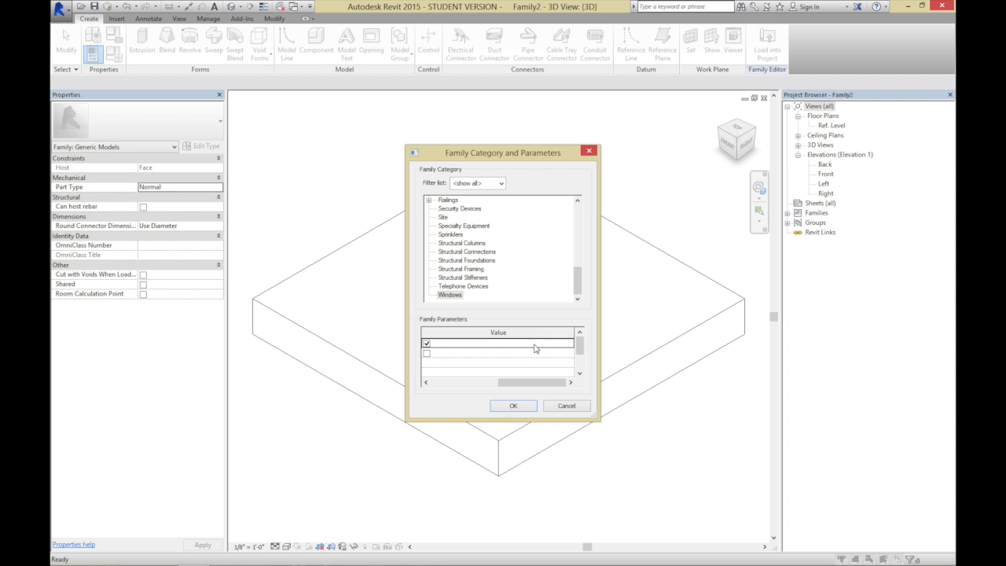
drag(534, 382, 467, 382)
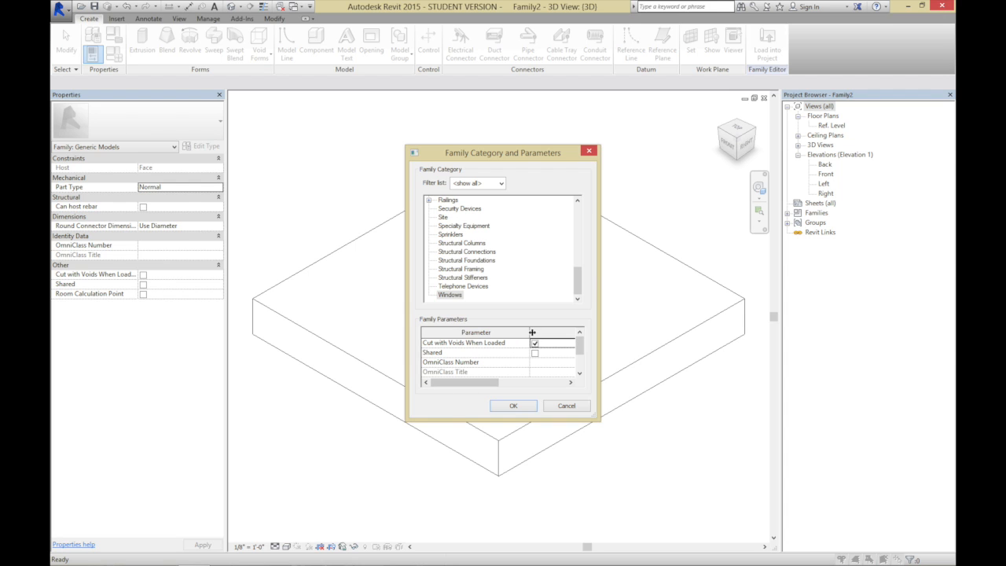
drag(529, 332, 478, 332)
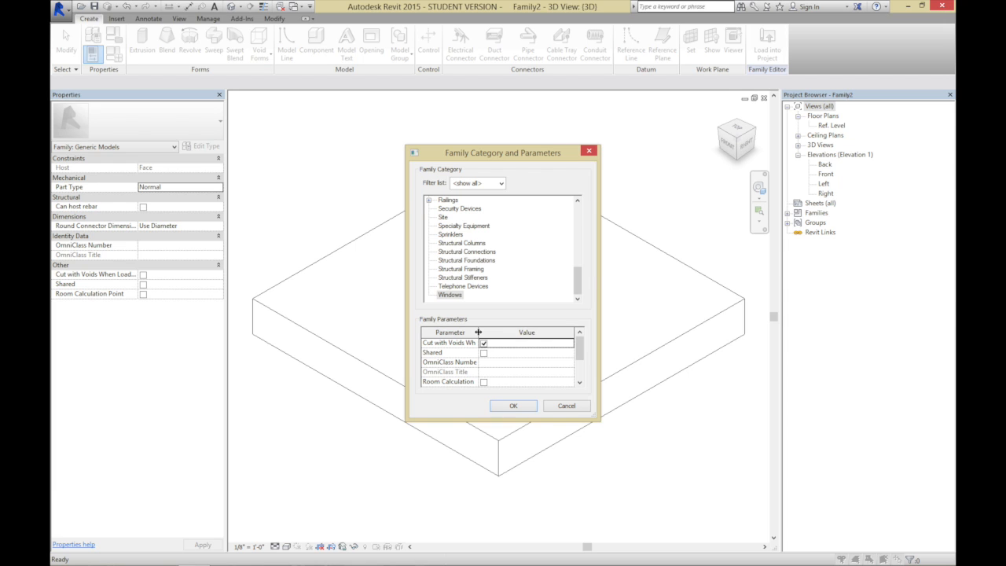
click(512, 407)
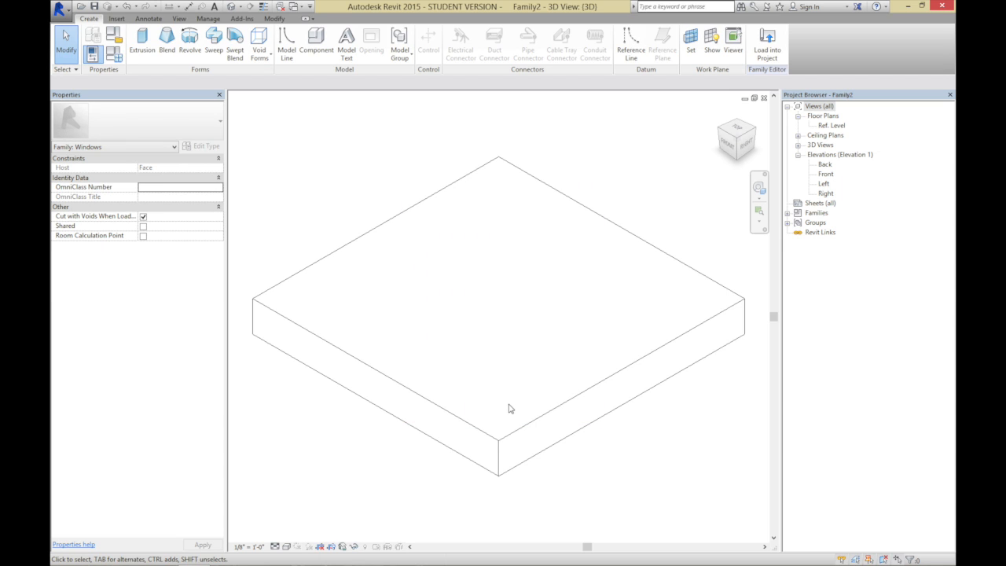
In the Ref. Level plan, draw horizontal reference planes above and below the center plane, the upper one about 2' 5" away
double_click(839, 126)
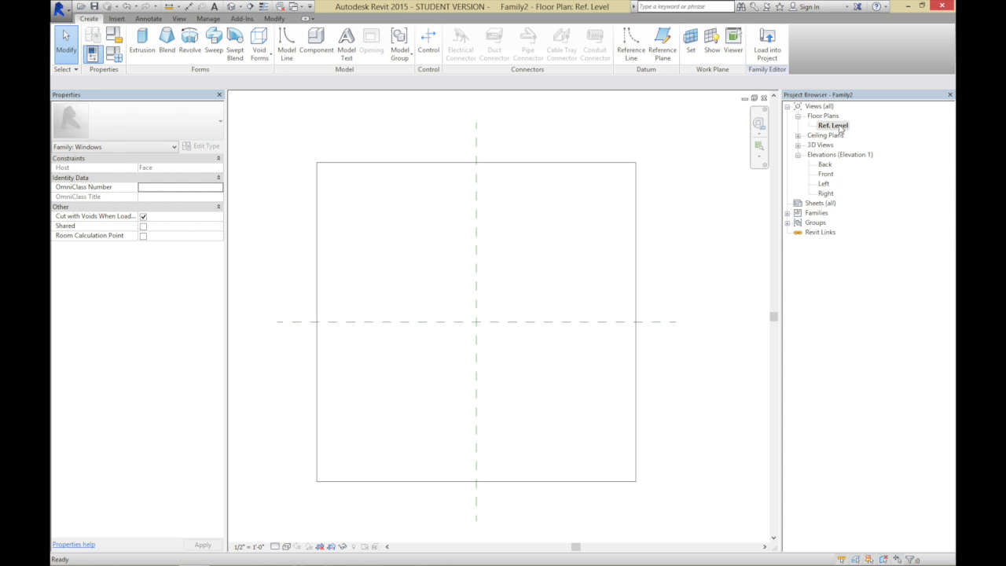
click(662, 43)
click(286, 223)
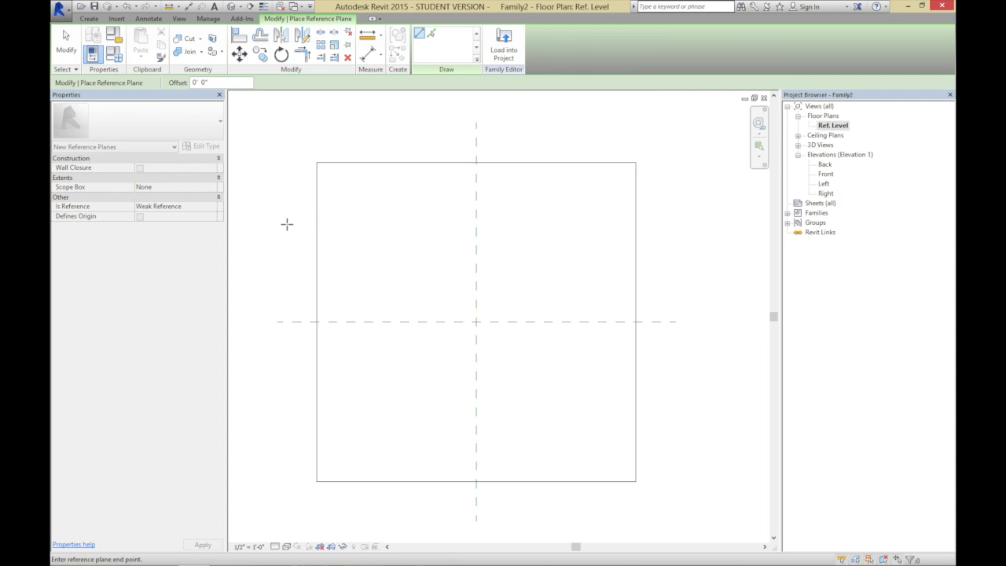
click(729, 223)
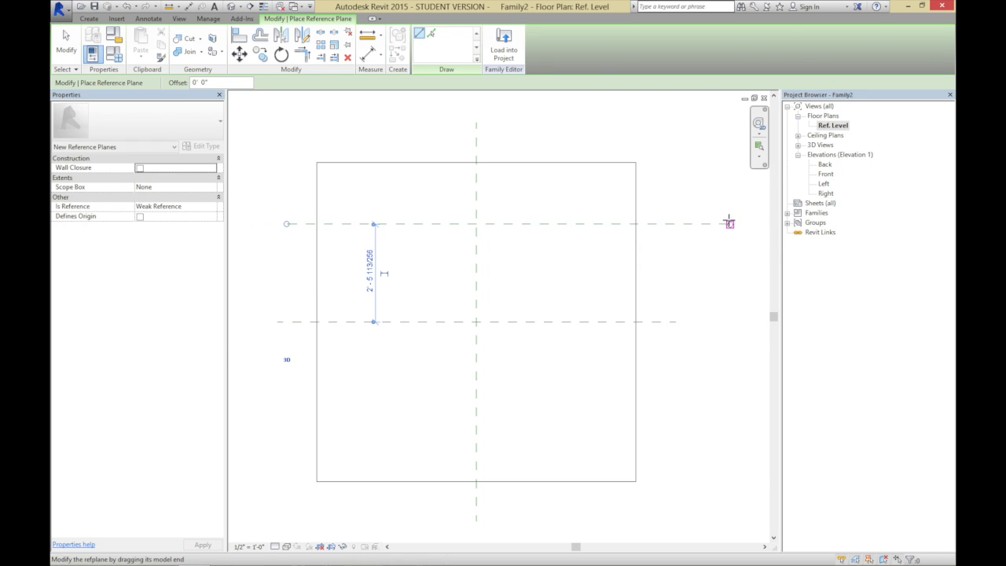
click(286, 422)
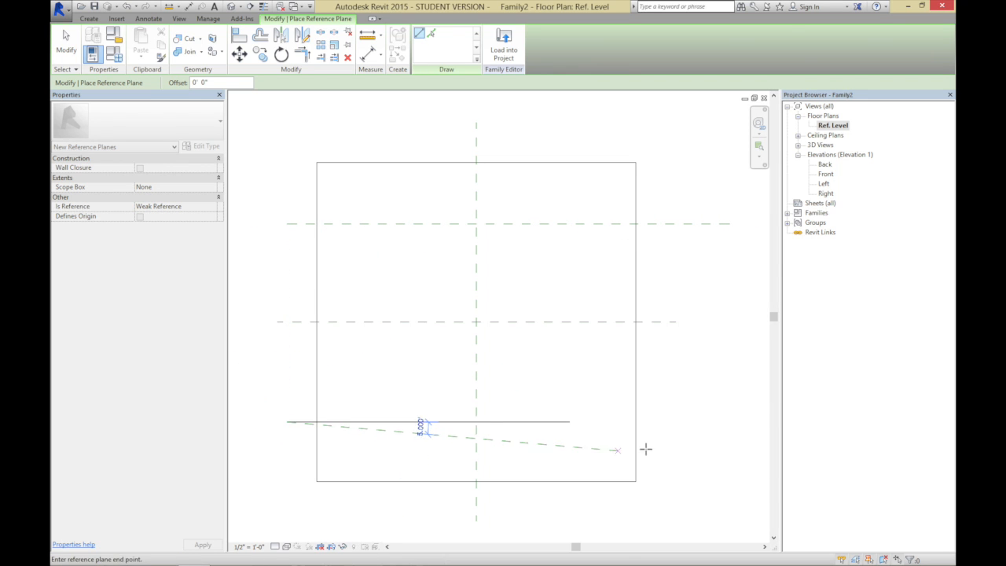
click(699, 421)
Draw vertical reference planes on both sides of the center plane, about 2' 7" to its right and about 2' 9" to its left
click(579, 123)
click(578, 508)
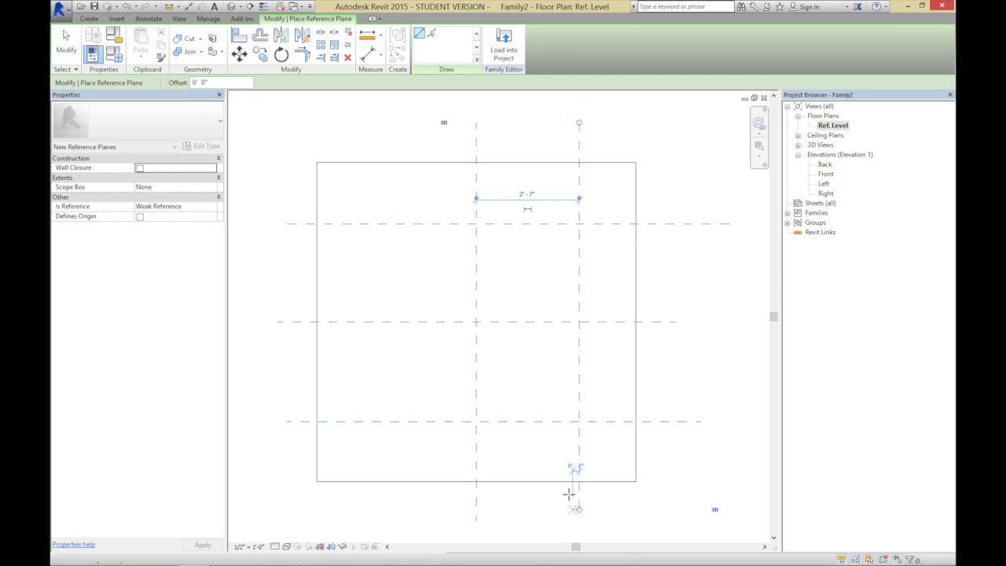
click(365, 123)
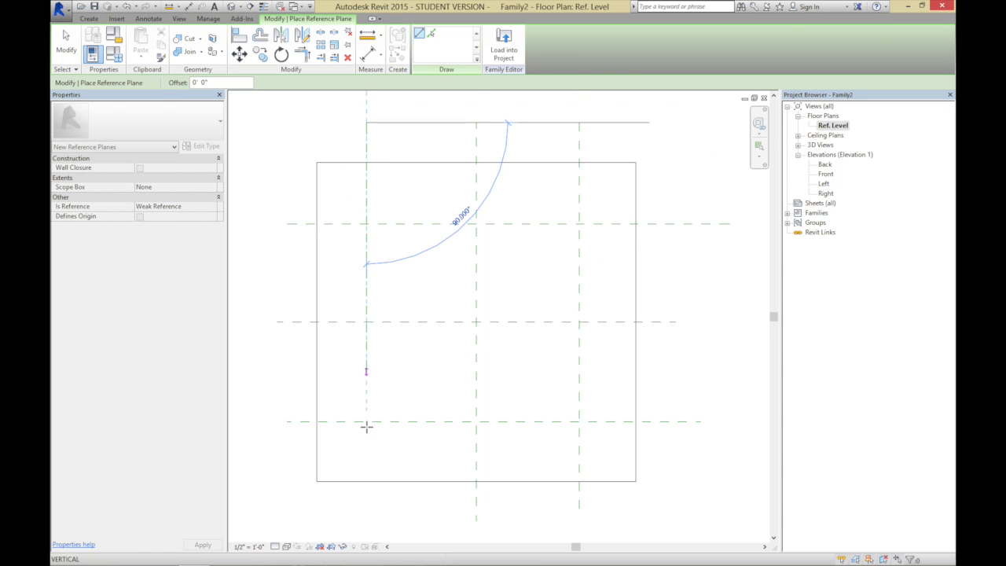
click(358, 517)
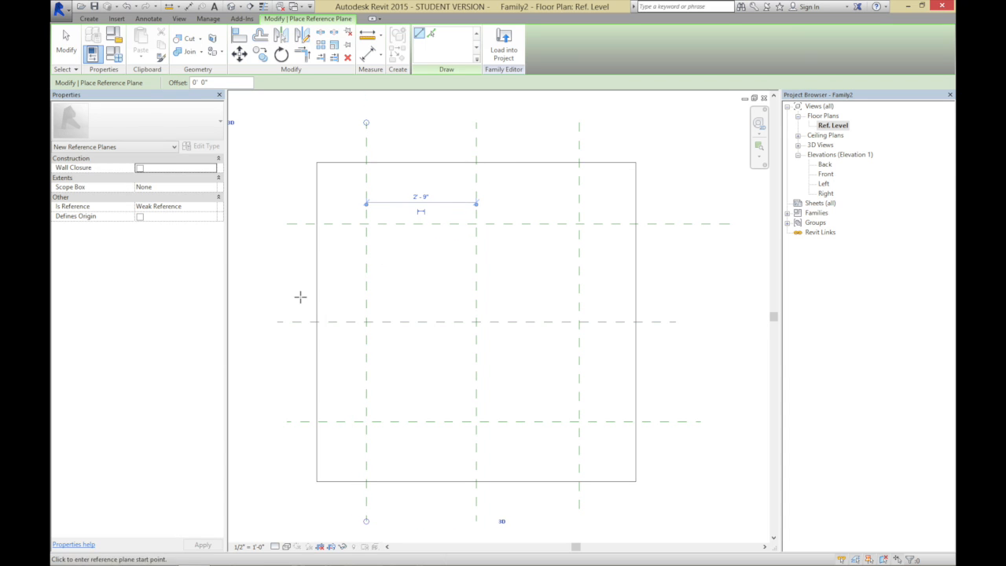
click(69, 45)
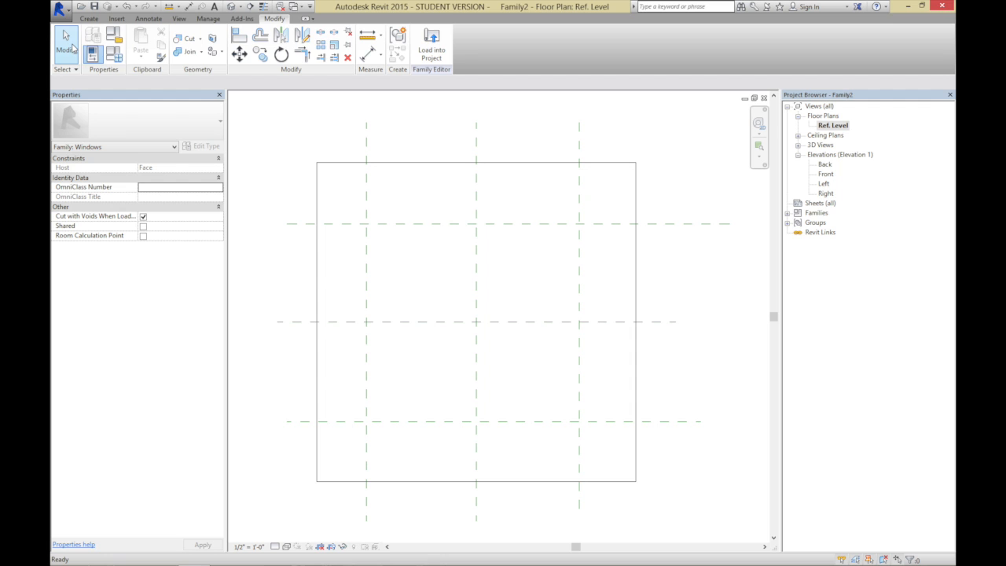
Add an aligned dimension across the three vertical reference planes and constrain their spacing to be equal
click(93, 19)
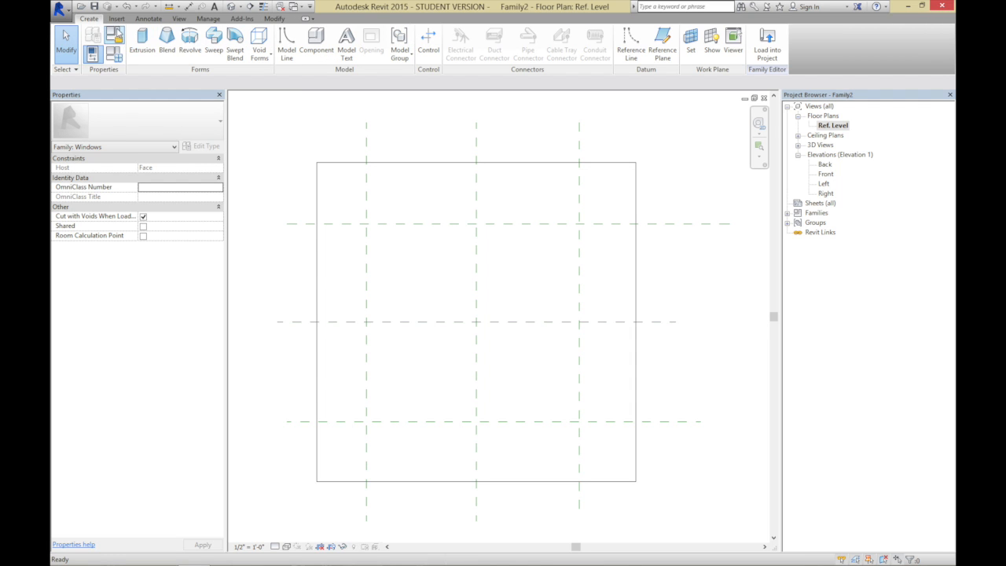
click(145, 19)
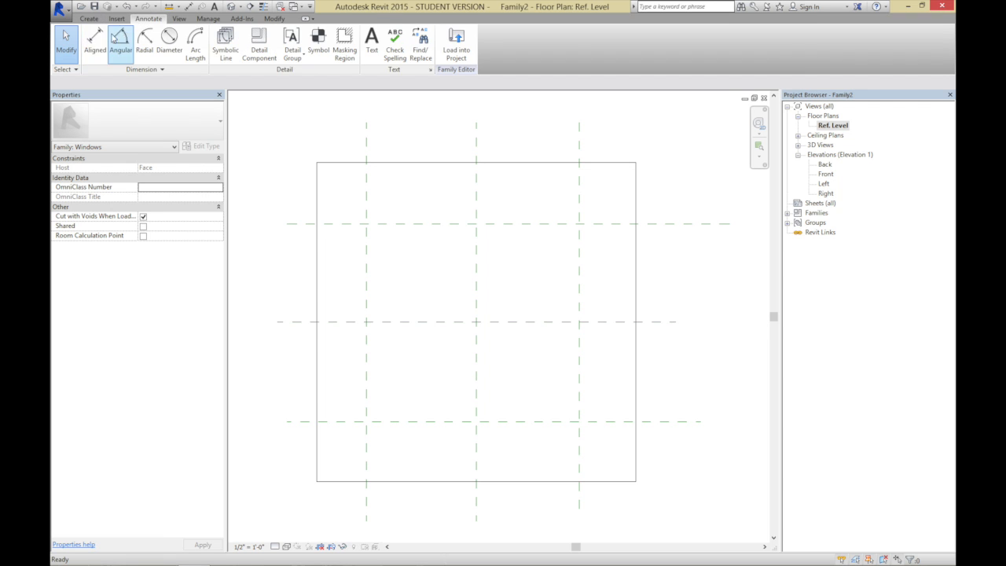
click(93, 43)
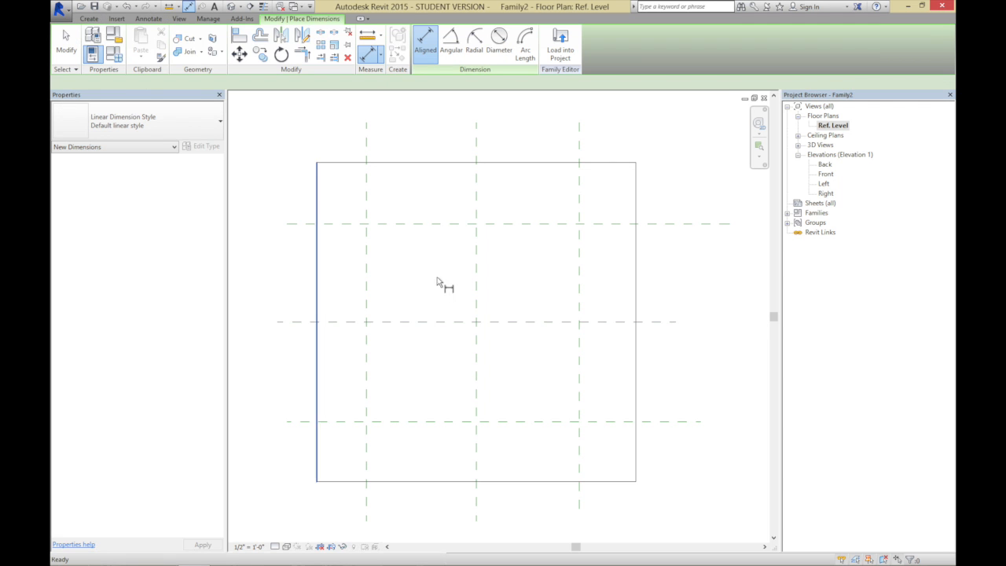
click(367, 146)
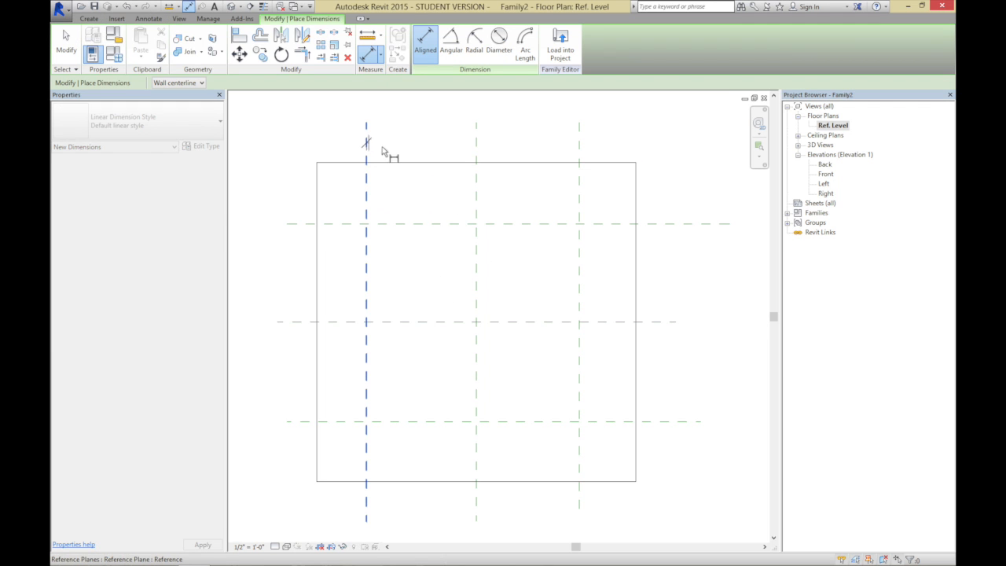
click(579, 153)
click(476, 146)
click(456, 139)
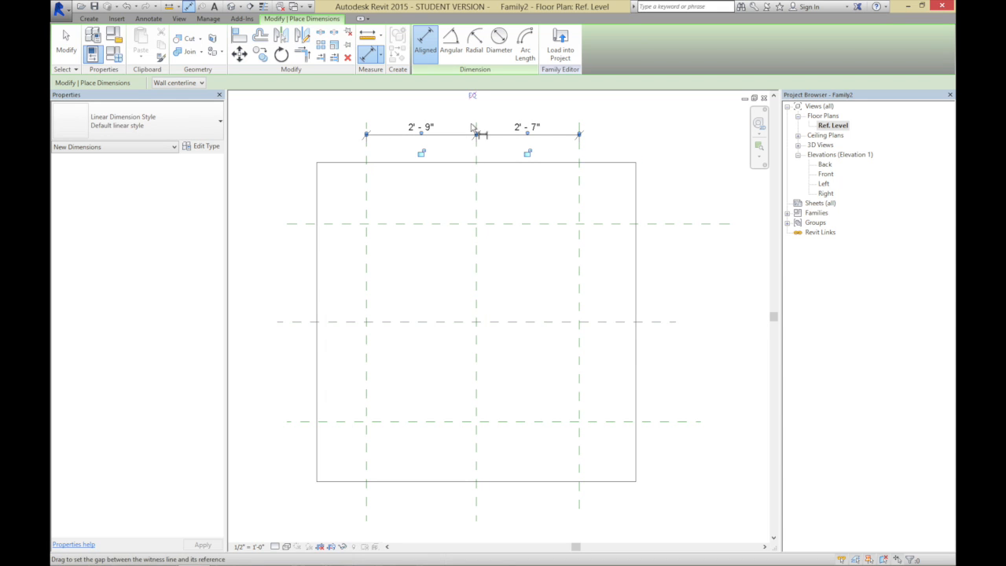
click(473, 98)
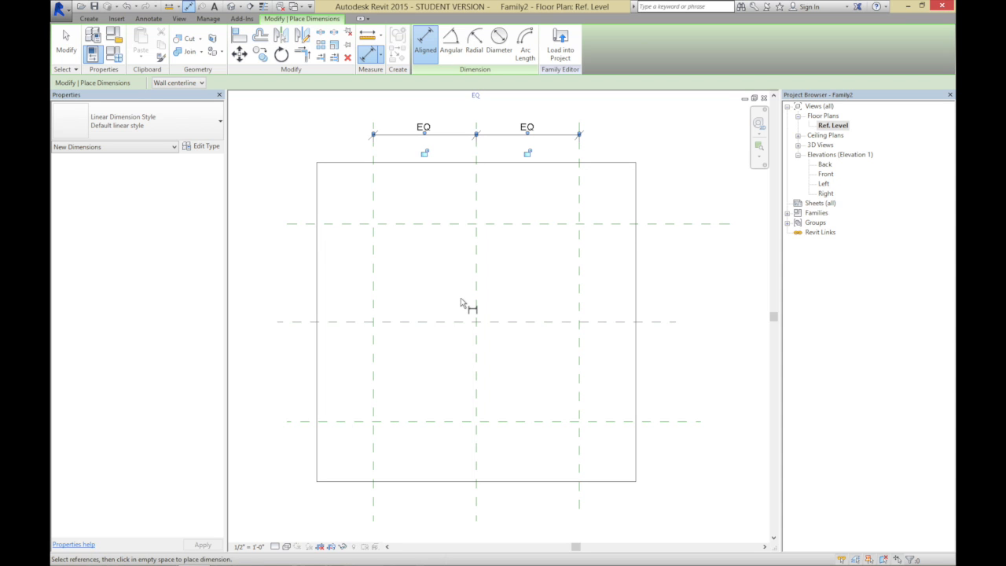
Dimension the three horizontal reference planes in one string beside the host and make their spacing equal
click(663, 227)
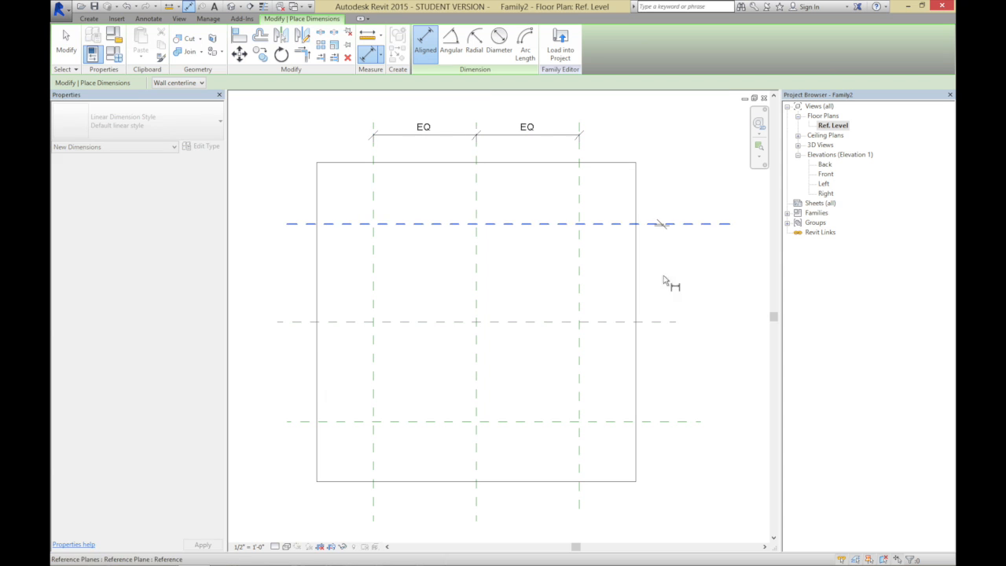
click(665, 321)
click(666, 421)
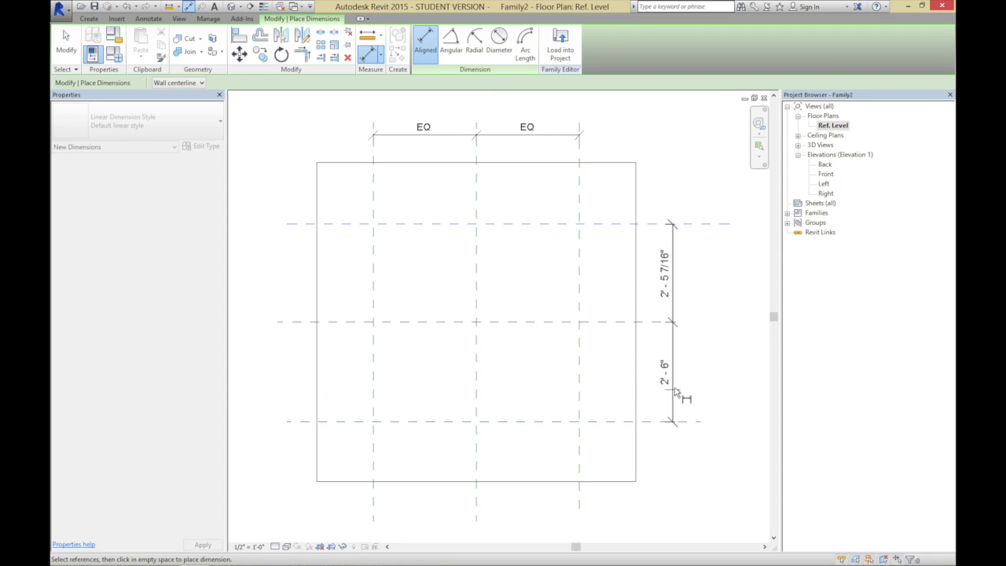
click(677, 381)
click(713, 323)
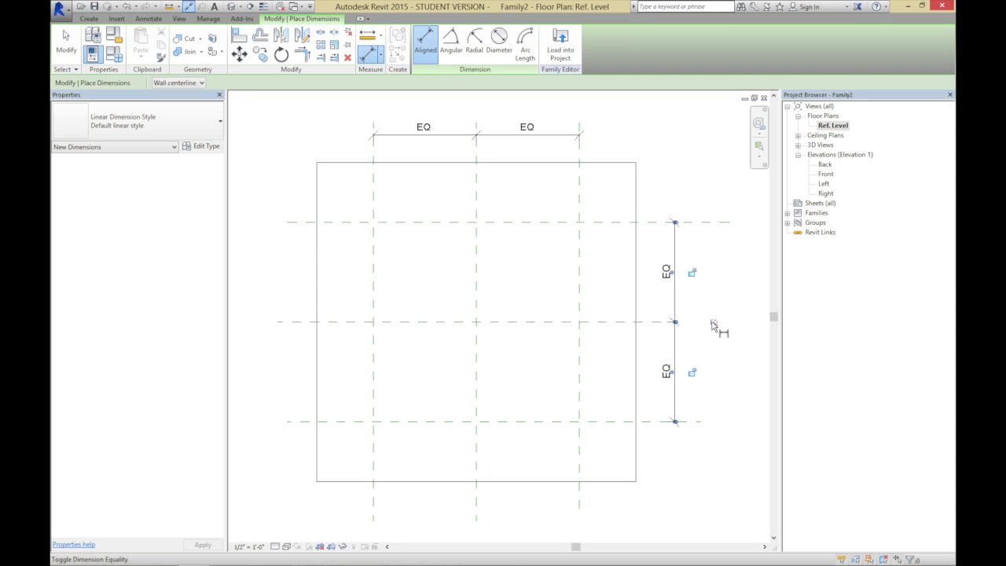
Add overall aligned dimensions between the outer vertical reference planes and between the outer horizontal reference planes
click(373, 197)
click(579, 200)
click(573, 103)
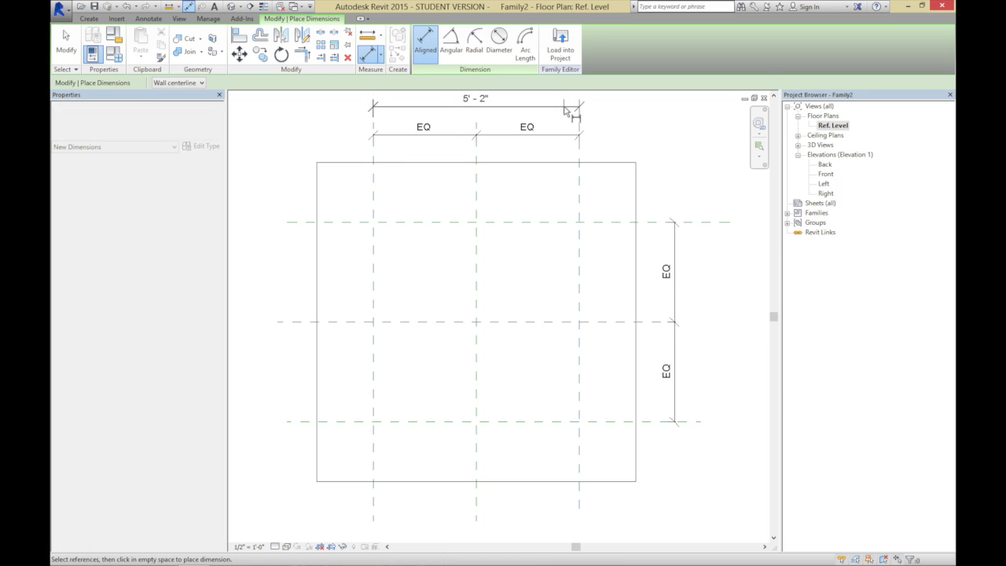
click(603, 223)
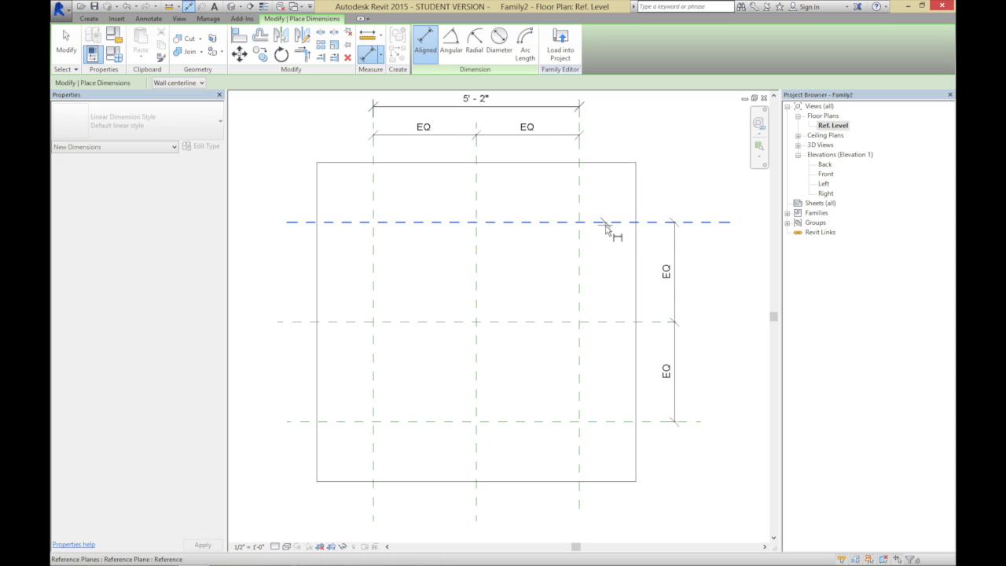
click(615, 422)
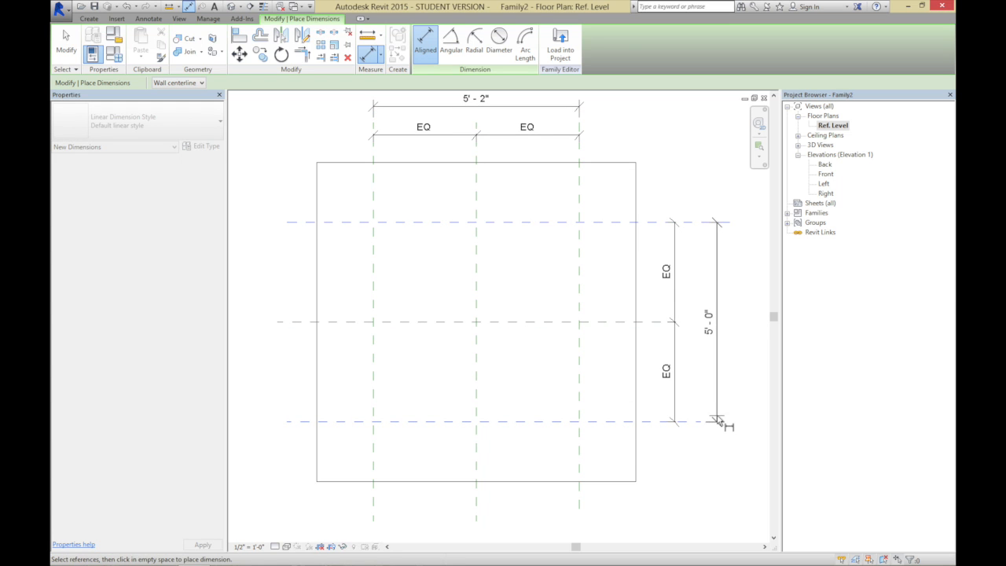
click(715, 421)
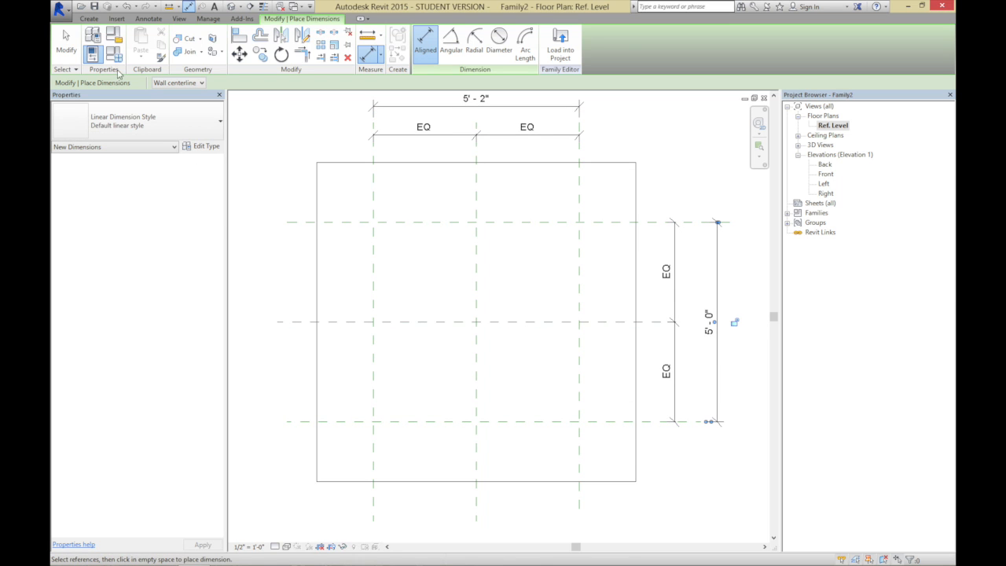
click(68, 44)
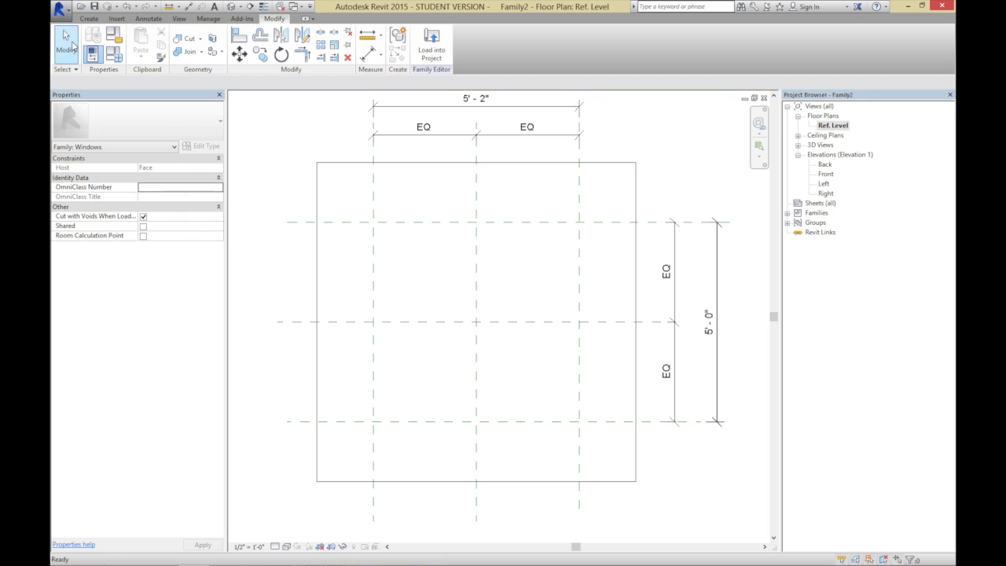
Label the overall horizontal dimension with the Width parameter and the overall vertical dimension with the Height parameter
click(399, 110)
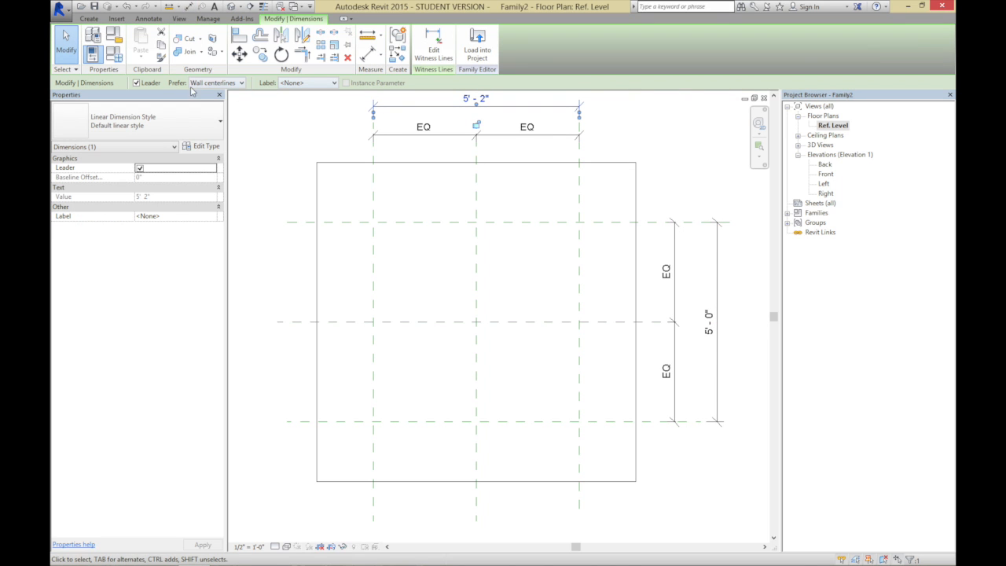
click(302, 83)
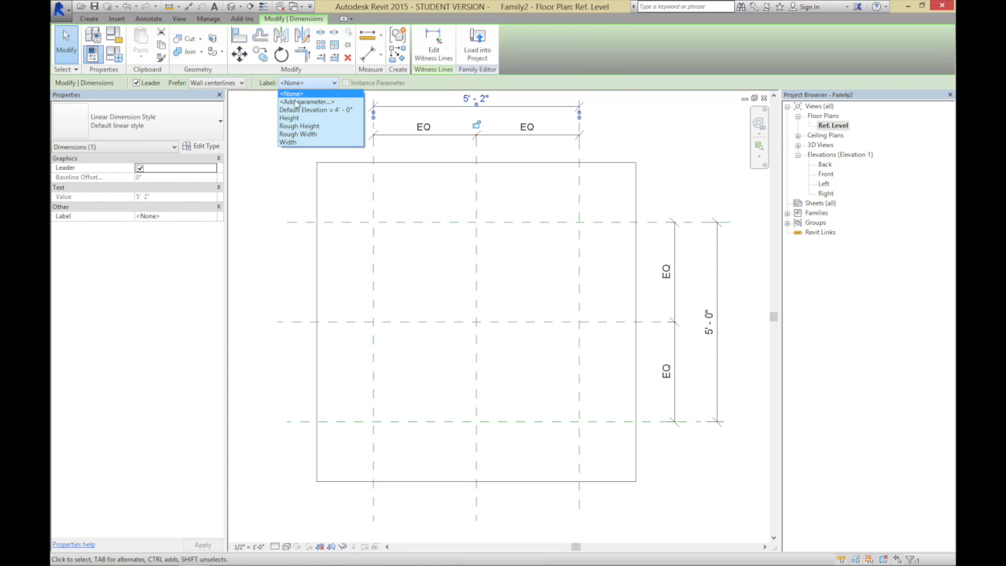
click(290, 143)
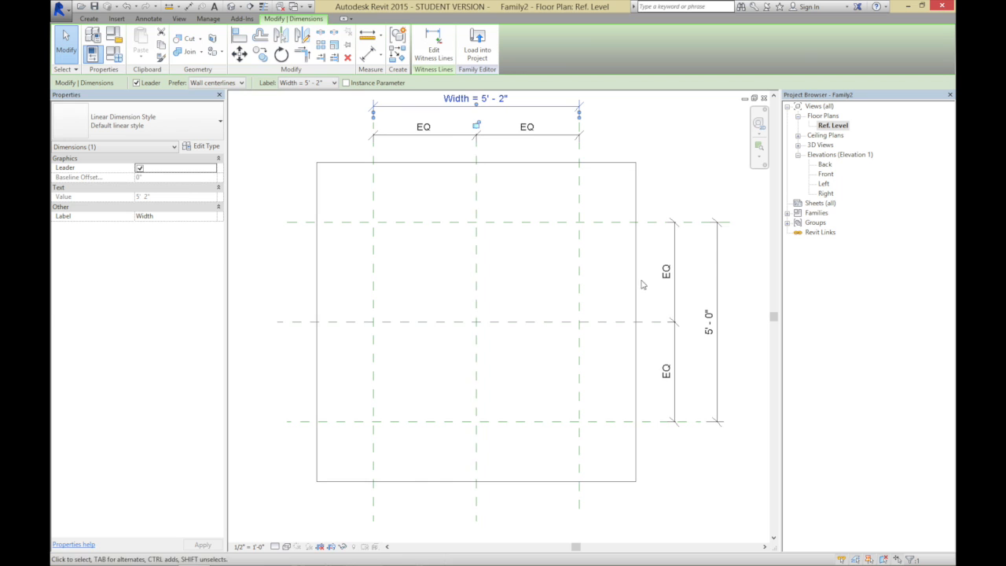
click(712, 209)
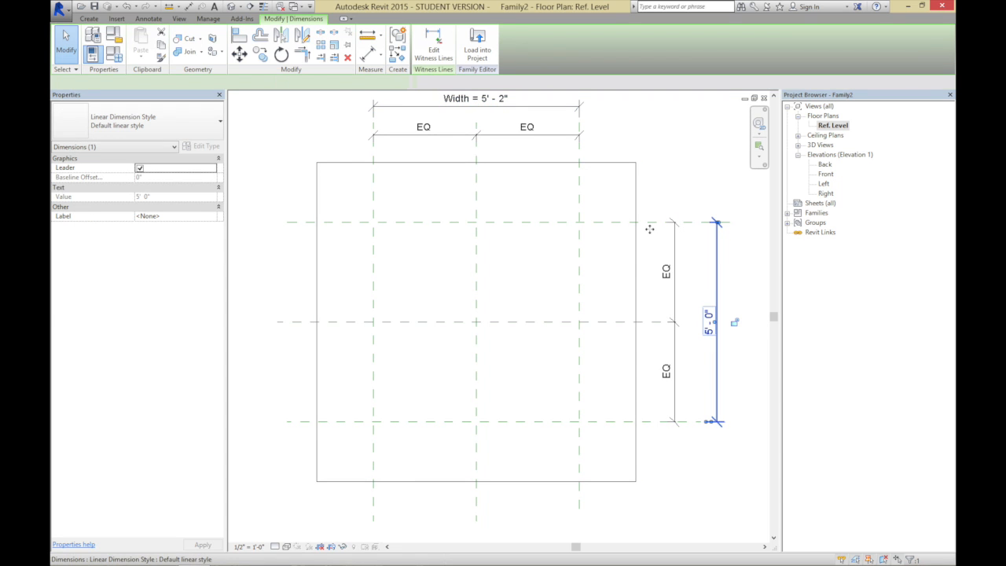
click(290, 83)
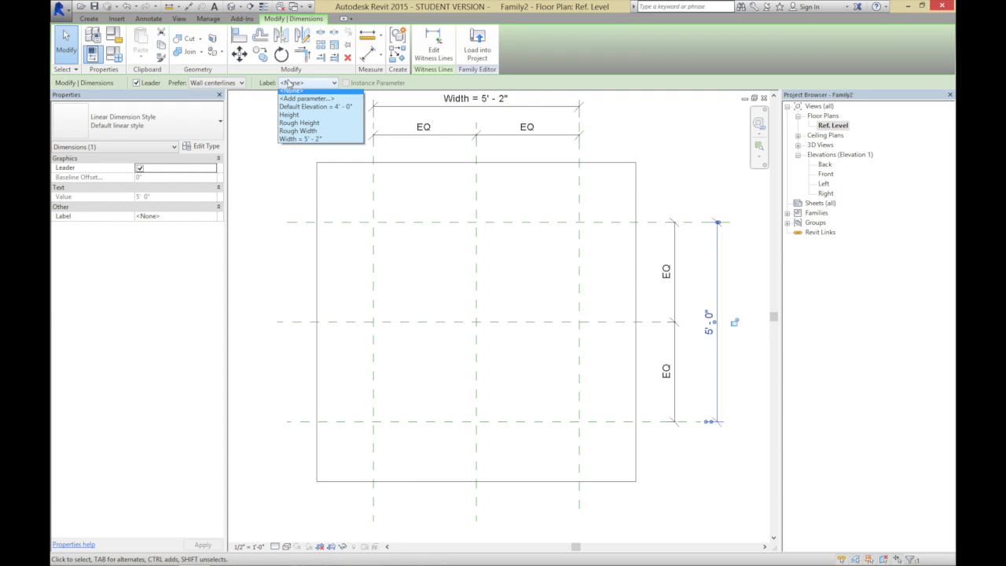
click(300, 119)
click(275, 198)
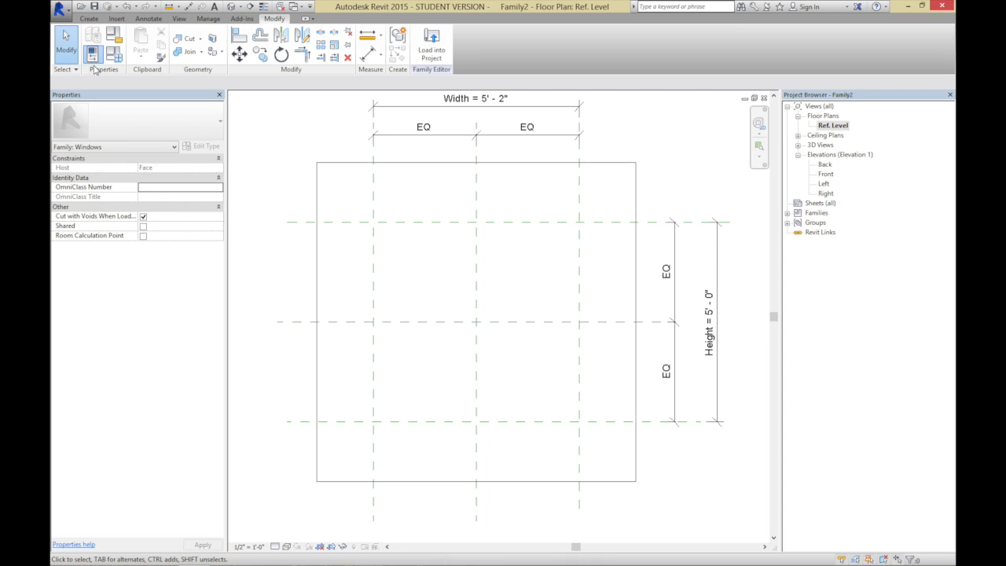
Flex the family by setting its type parameters Width to 4' and Height to 6', and accept the values
click(114, 54)
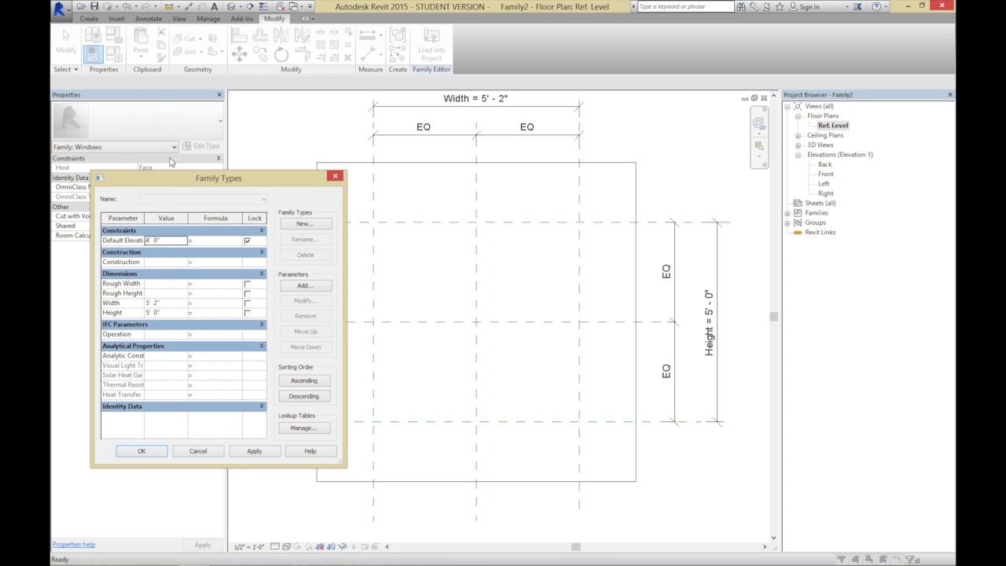
drag(152, 183, 141, 179)
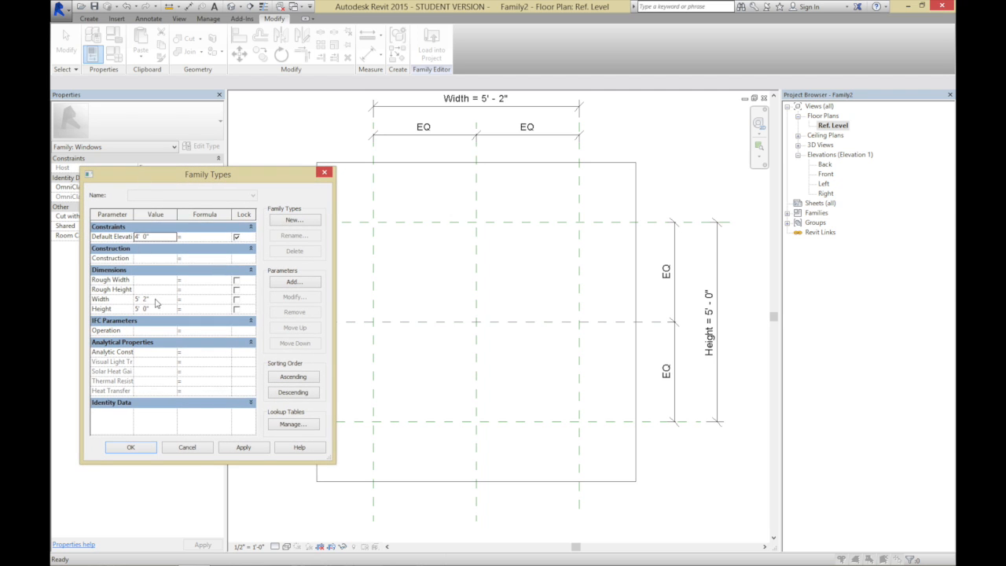
click(156, 300)
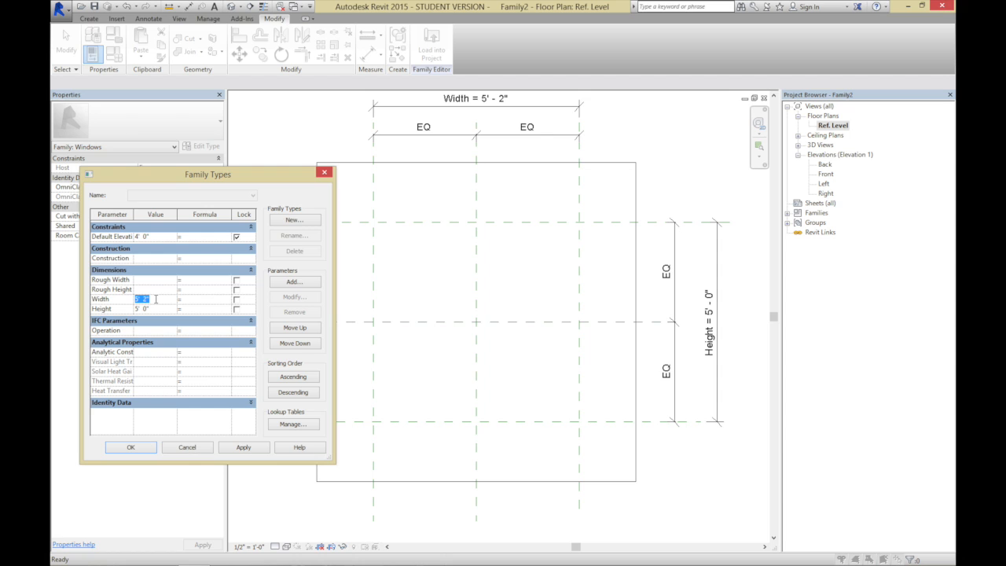
text(4)
click(160, 308)
text(6)
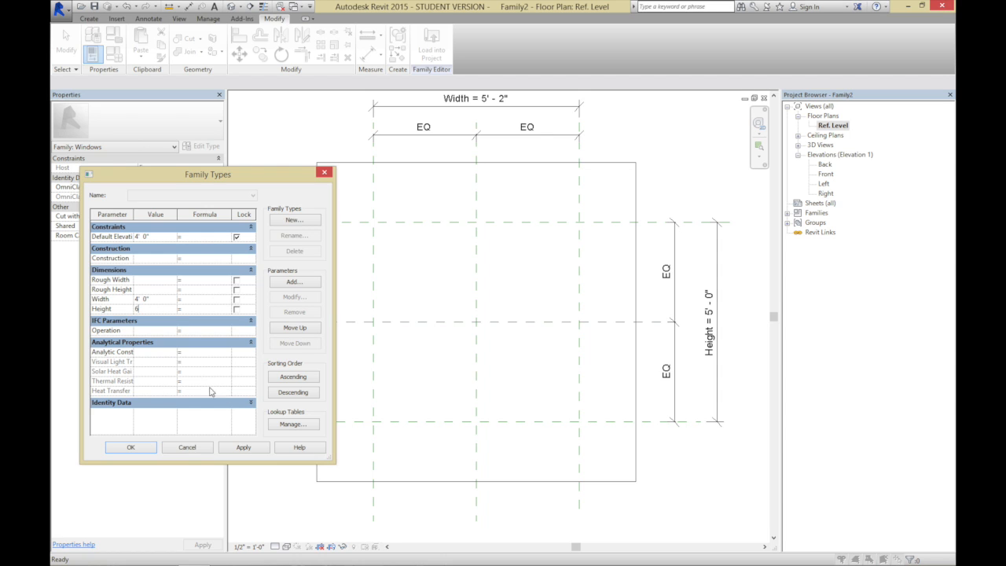
click(253, 449)
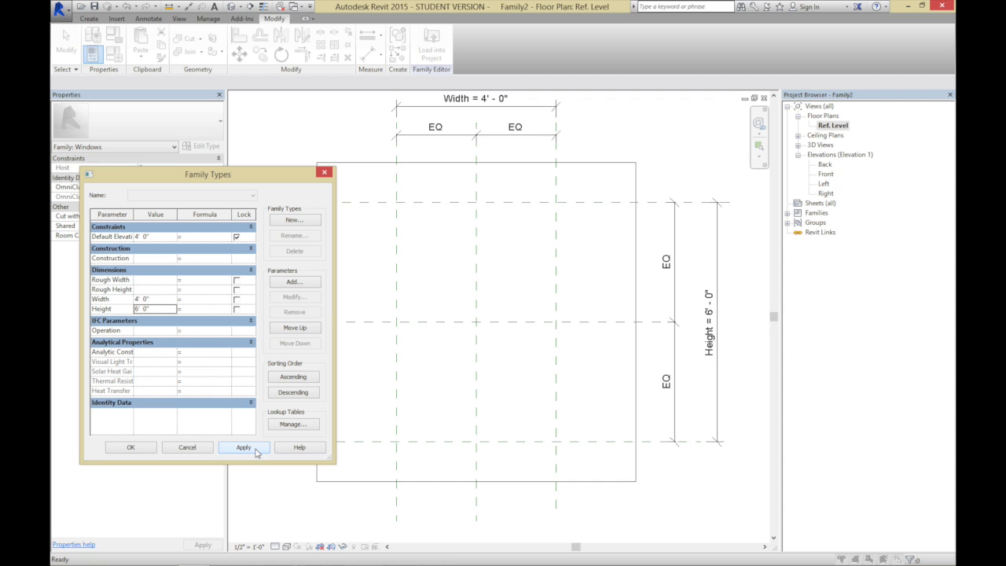
click(147, 451)
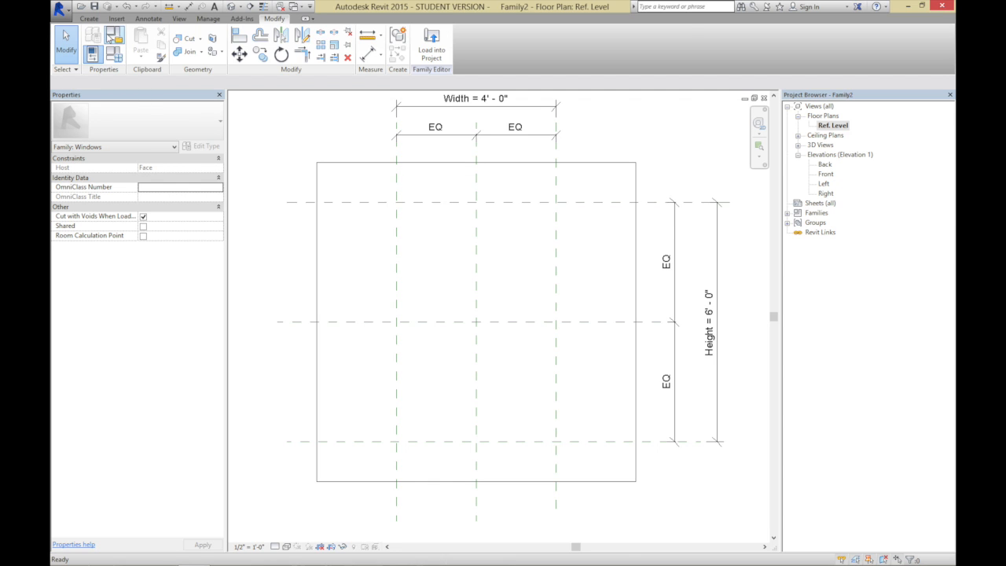
Sketch a closed rectangular void extrusion profile about 2'-11" wide inside the outer reference planes
click(91, 19)
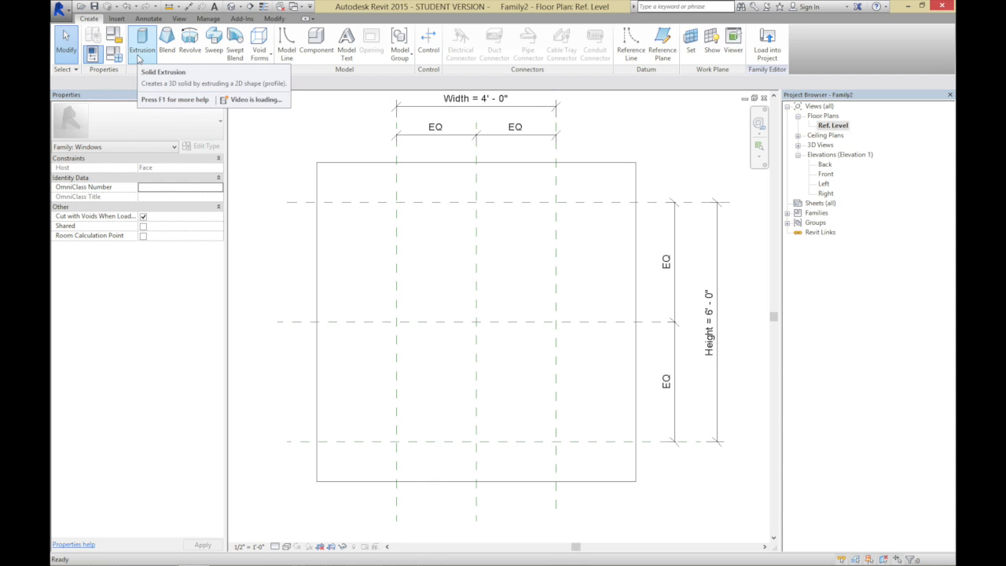
click(266, 59)
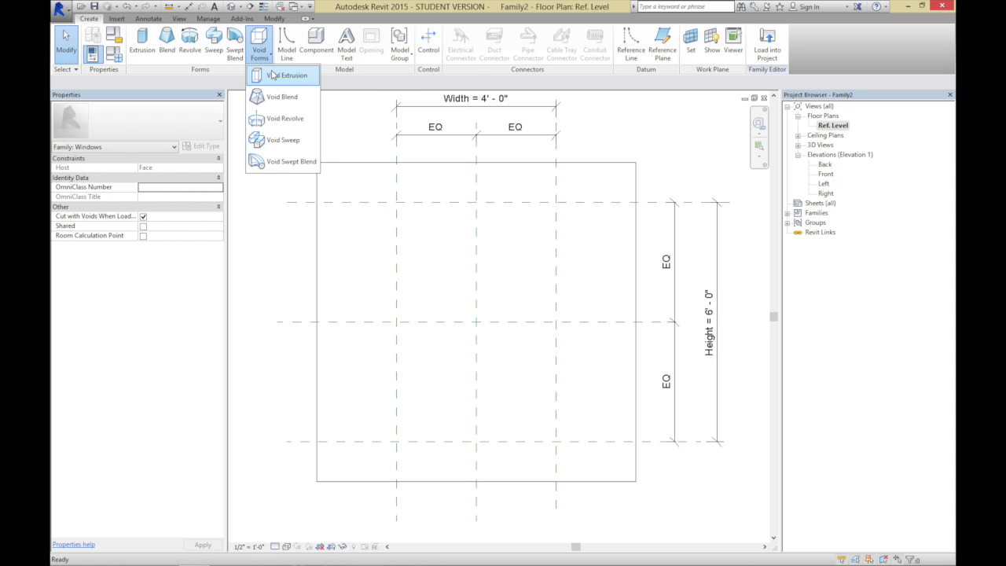
click(272, 73)
click(427, 228)
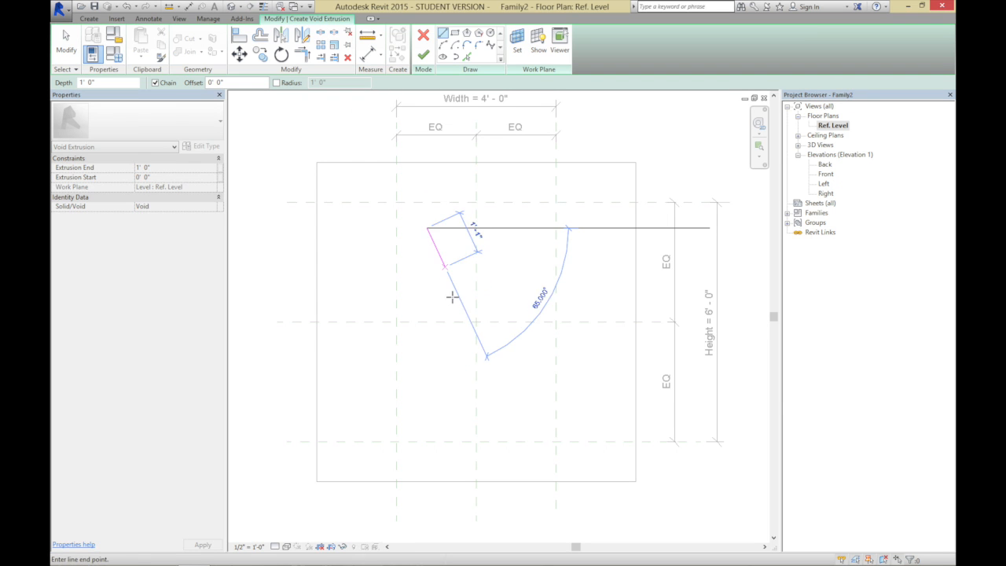
click(543, 228)
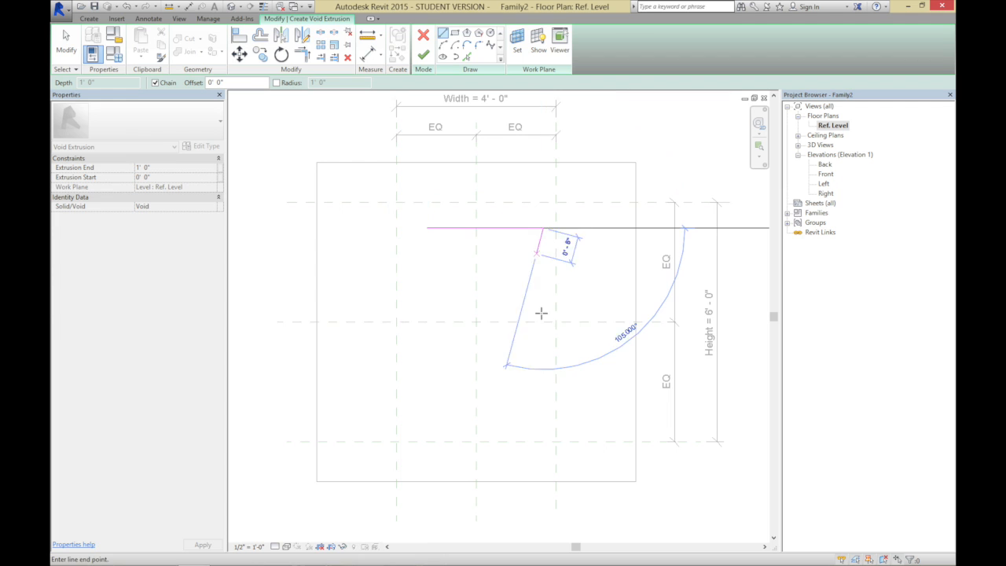
click(543, 400)
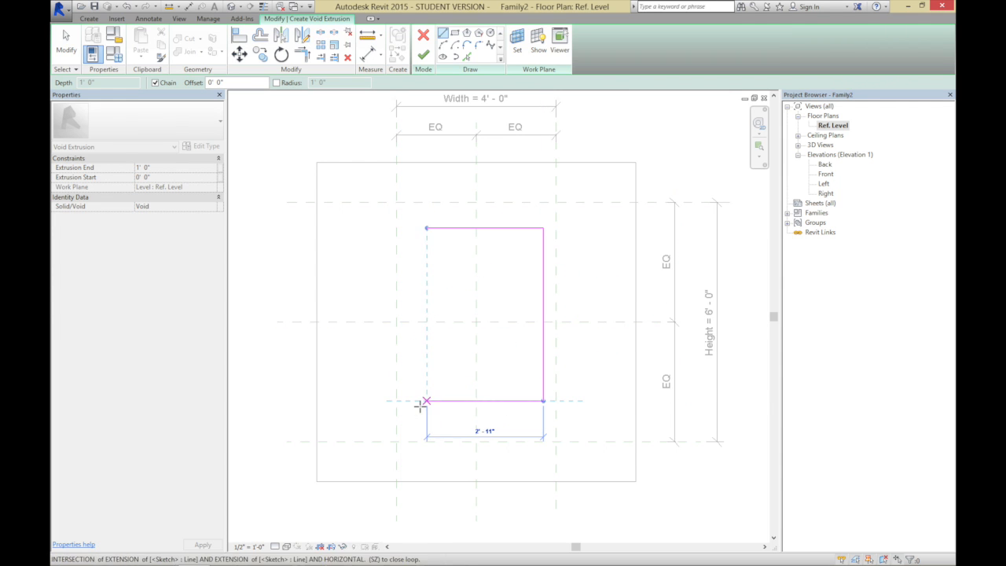
click(426, 401)
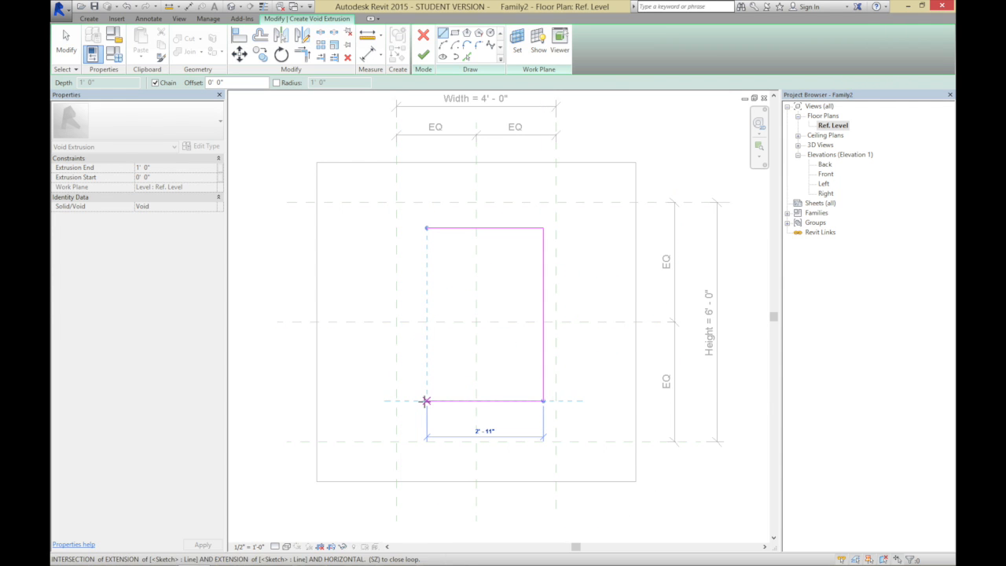
click(427, 228)
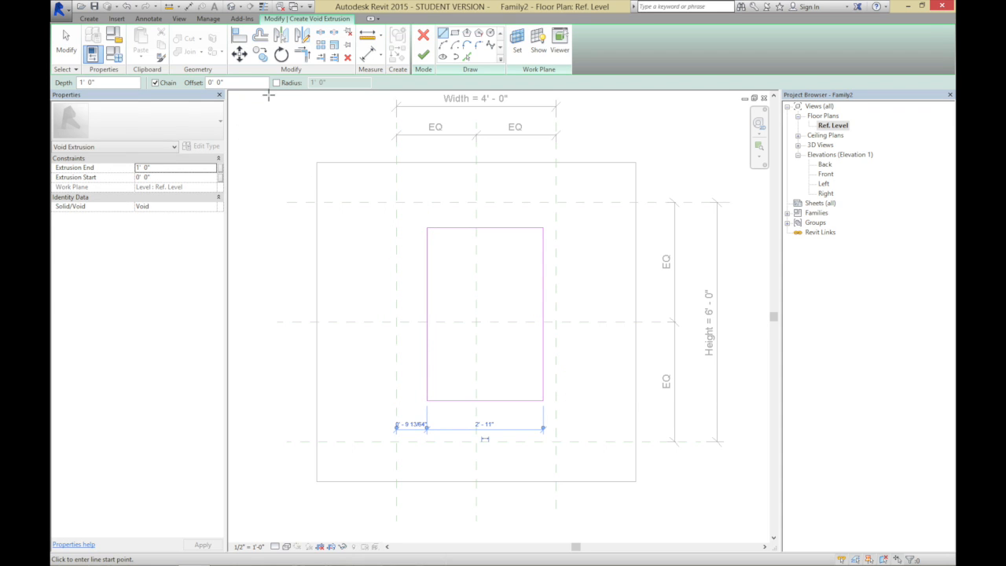
Align and lock the four sides of the void profile to the outer reference planes and finish the void extrusion
click(240, 39)
click(396, 192)
click(427, 258)
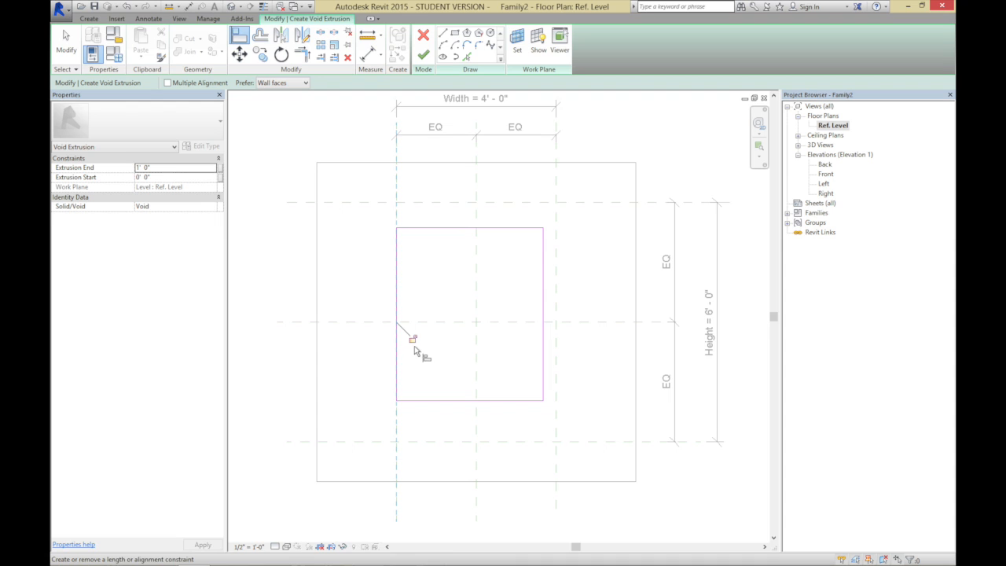
click(454, 203)
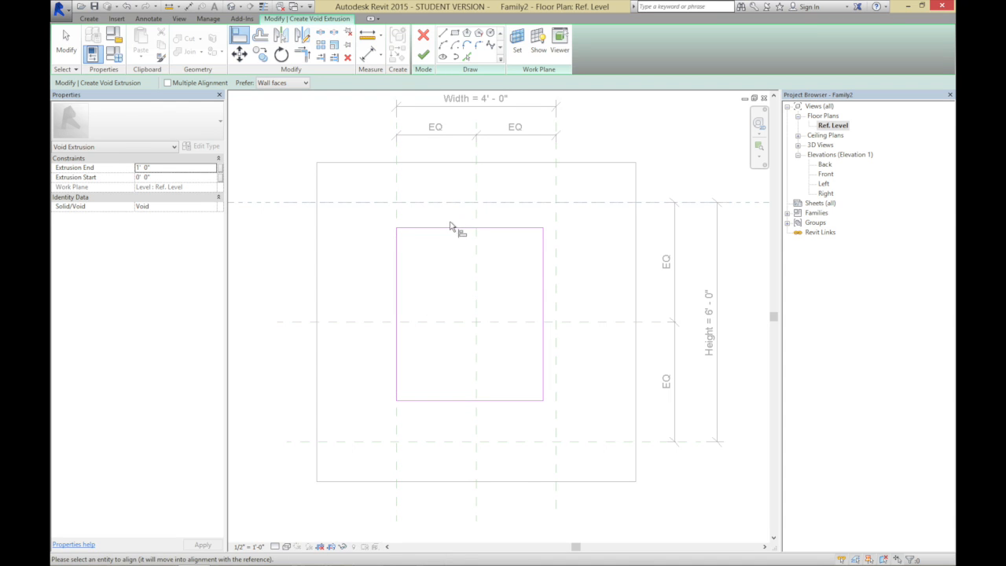
click(448, 229)
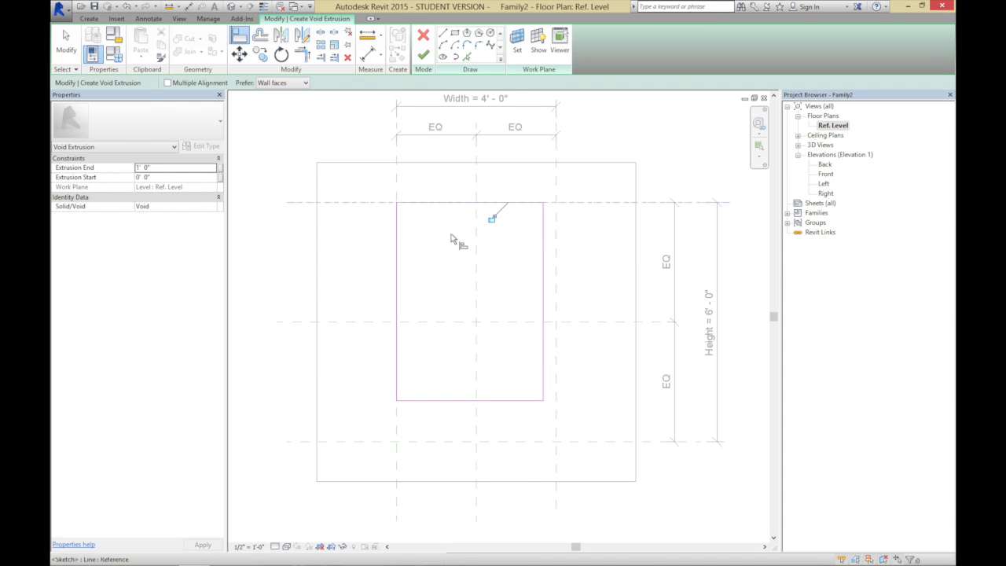
click(555, 189)
click(543, 292)
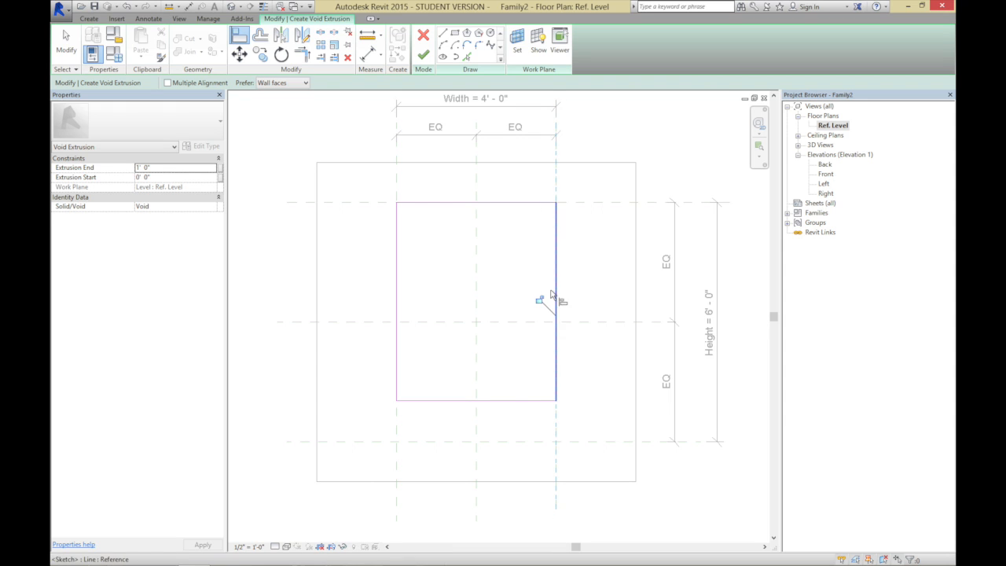
click(609, 448)
click(521, 400)
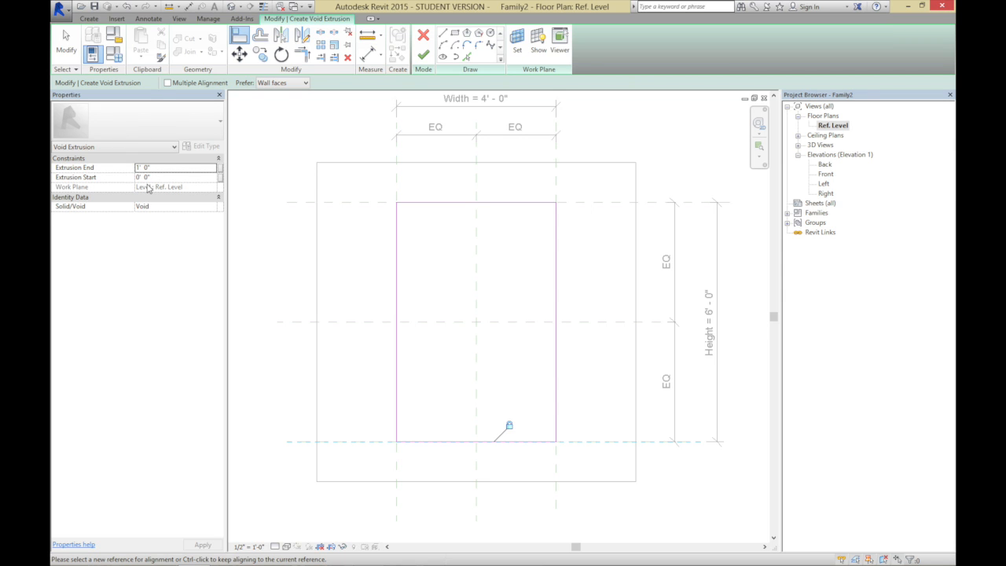
click(425, 56)
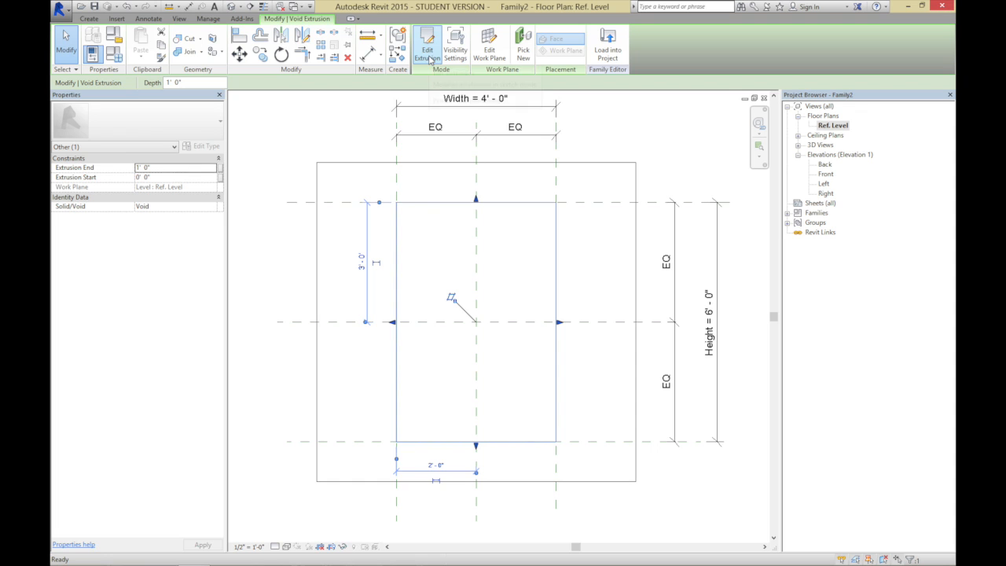
click(350, 143)
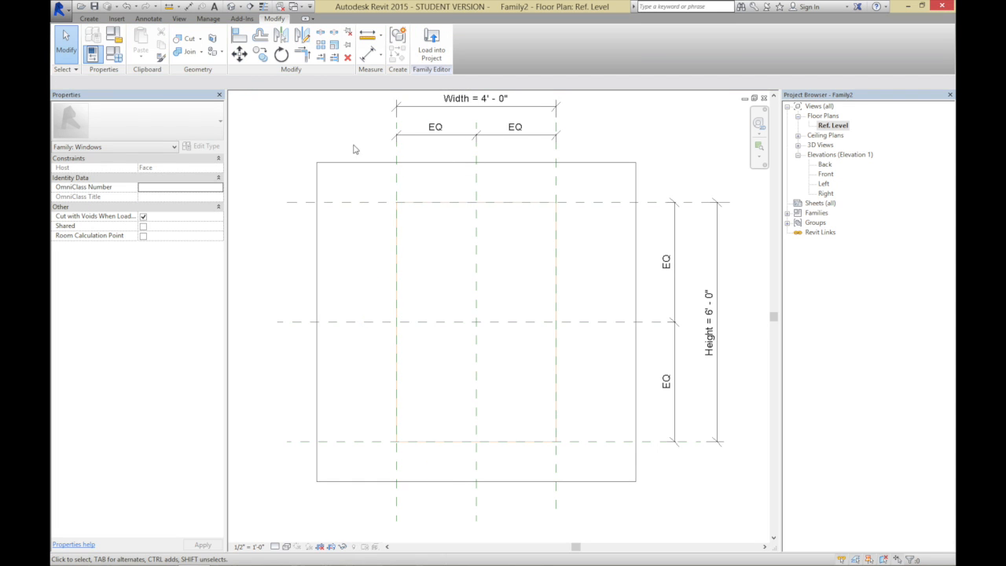
In the Front elevation, extend the void down through the host by setting its Extrusion Start to -2'
click(231, 7)
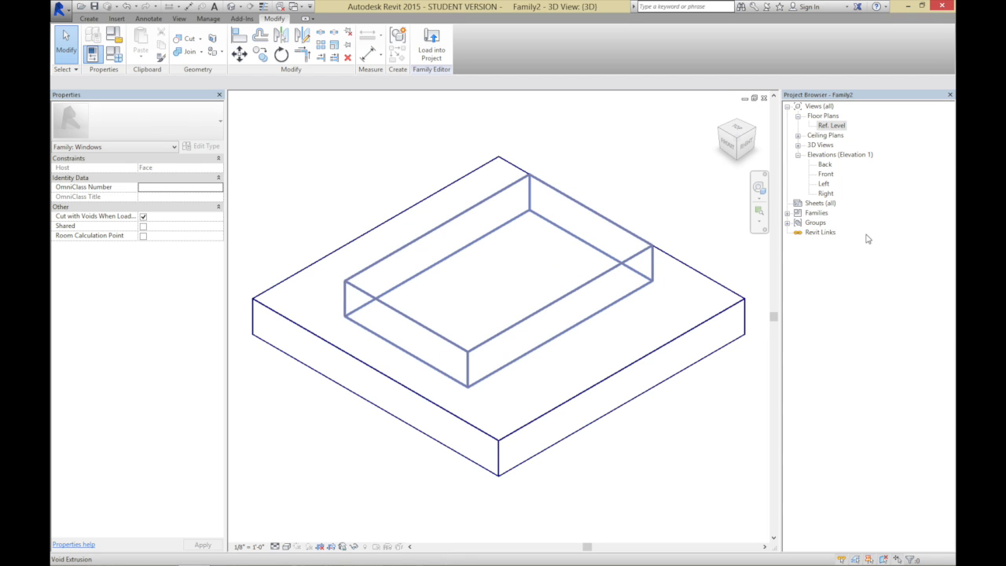
double_click(826, 174)
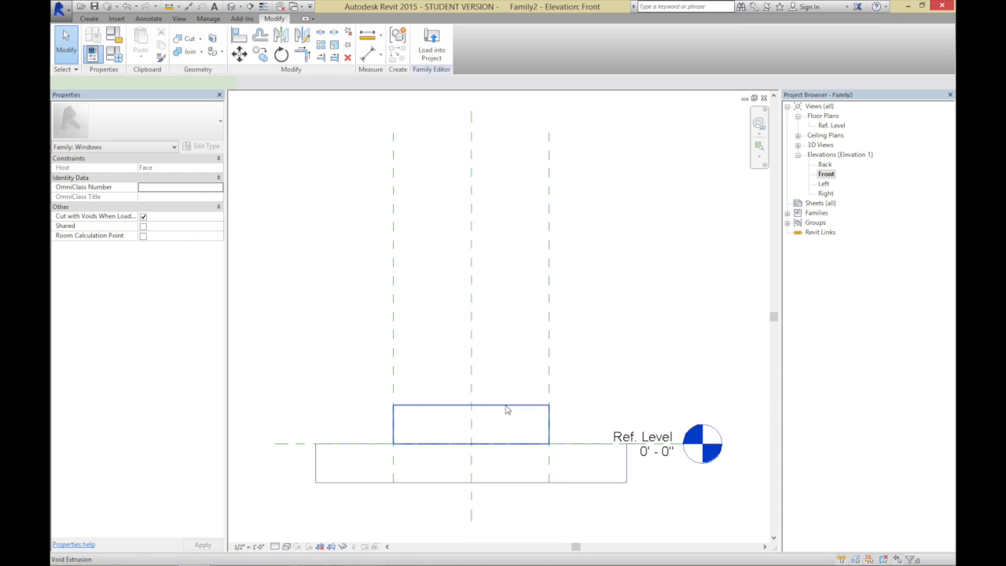
click(506, 410)
drag(471, 451, 460, 530)
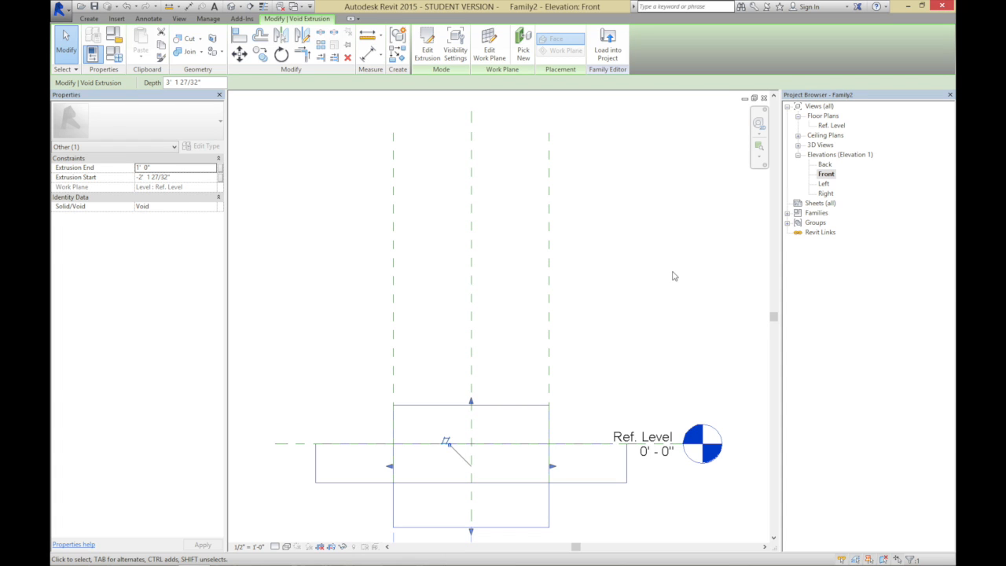
click(200, 178)
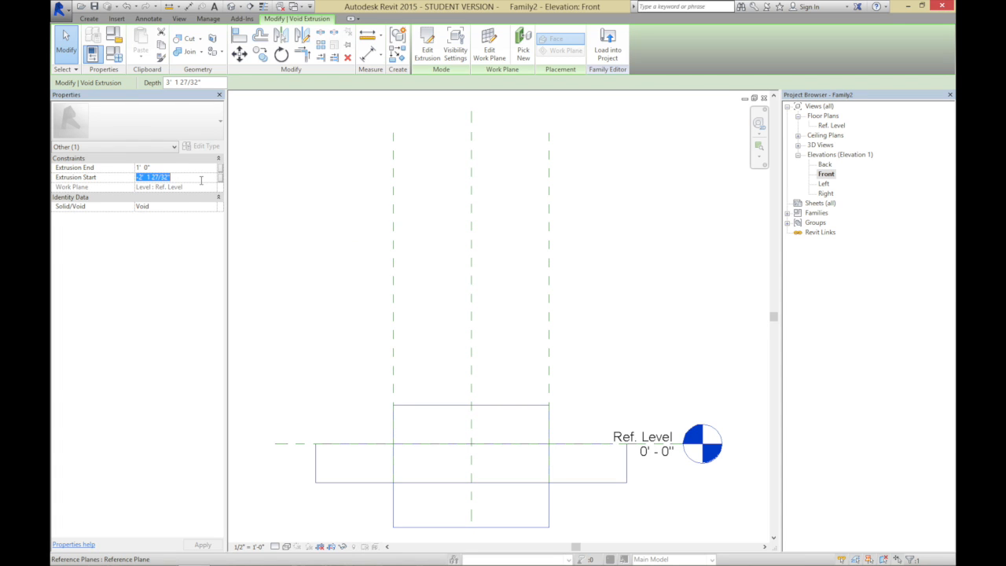
text(-2)
key(Return)
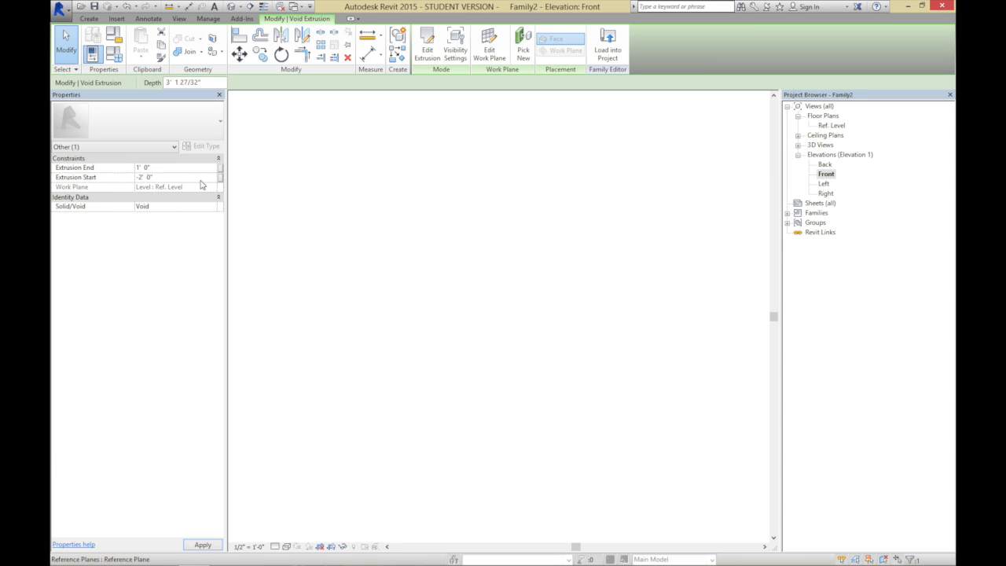
click(295, 246)
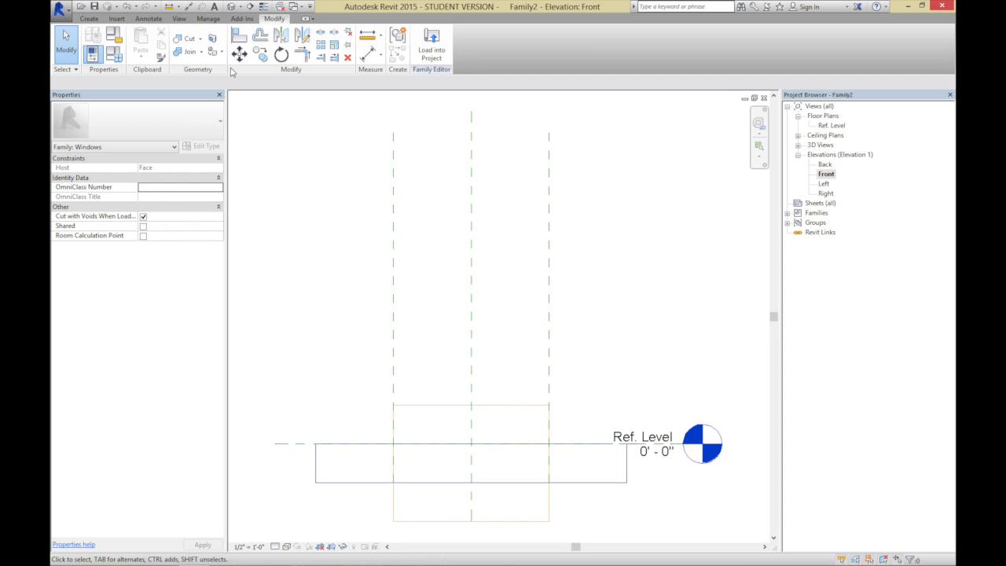
In the 3D view, cut the void extrusion out of the host and display the model shaded
click(230, 7)
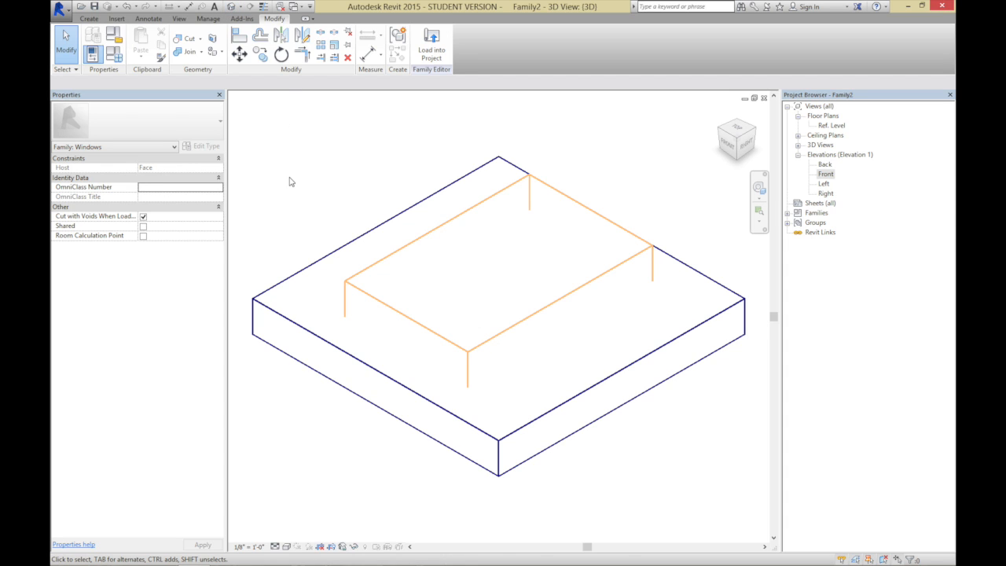
click(189, 38)
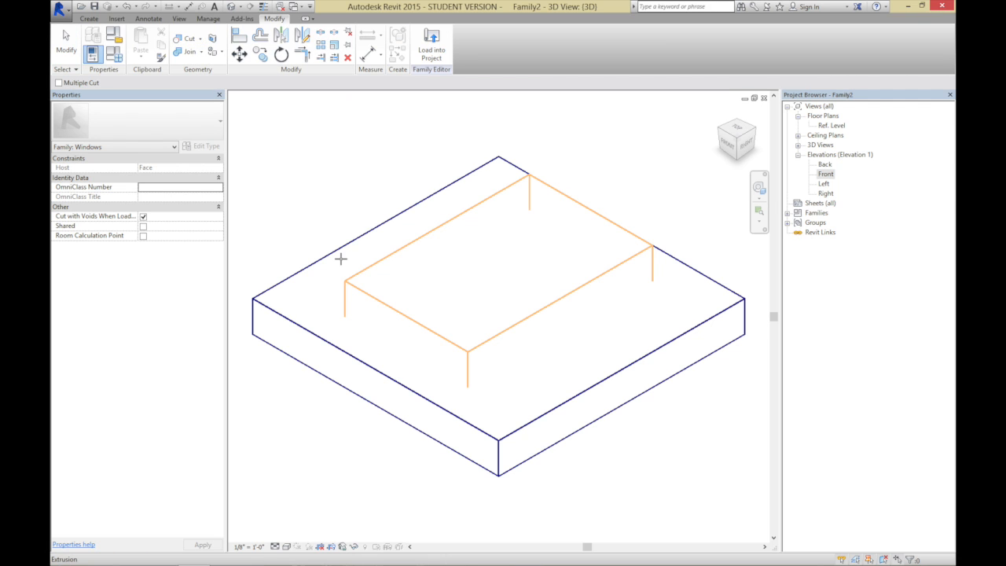
click(353, 281)
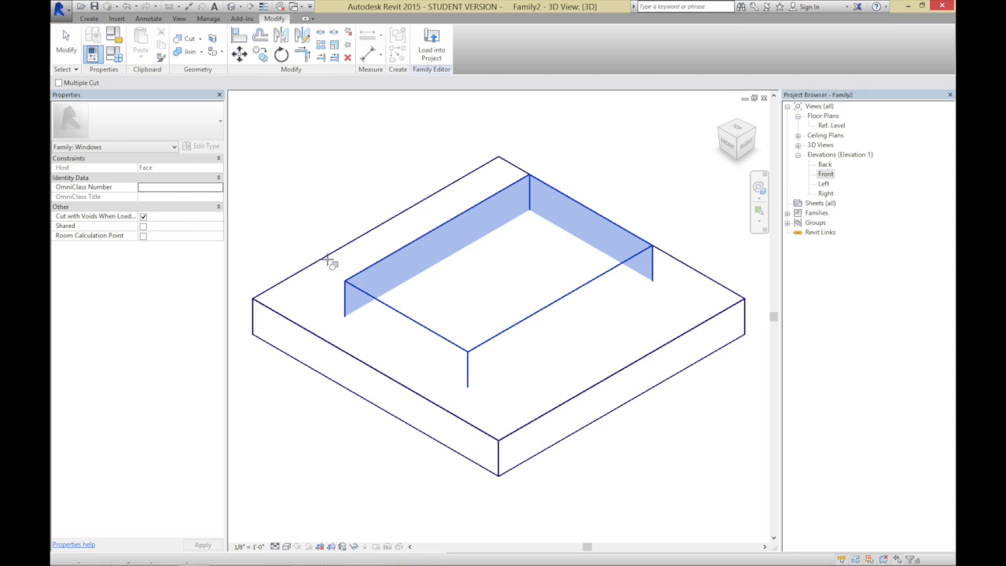
click(332, 260)
click(66, 43)
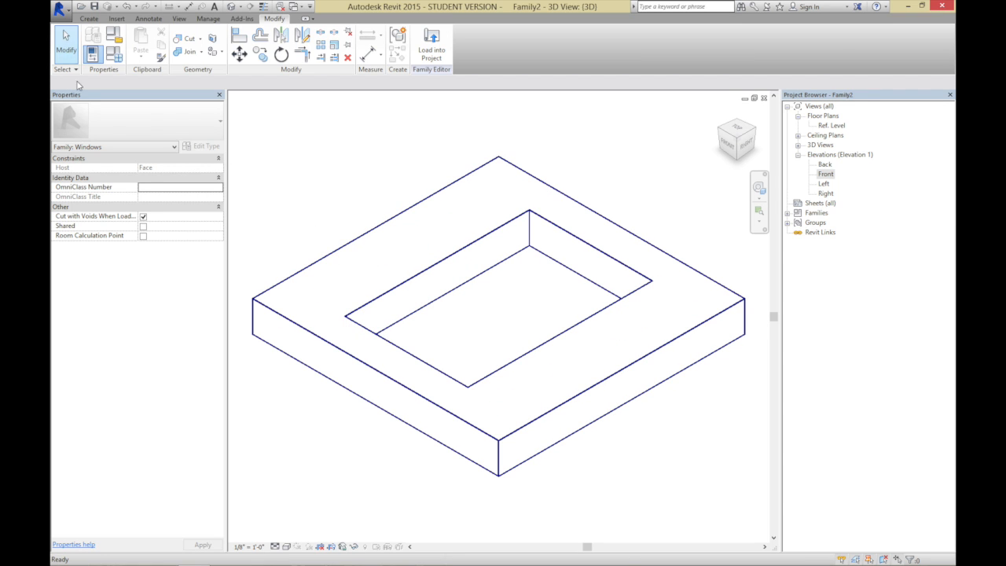
click(287, 546)
click(304, 502)
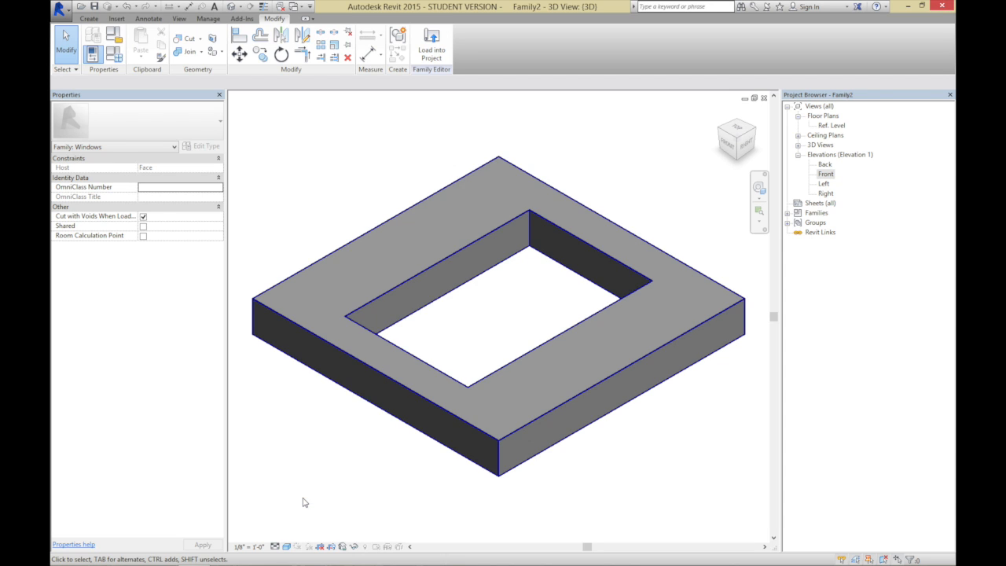
Save the family as Parametric Opening - Face Based
click(61, 11)
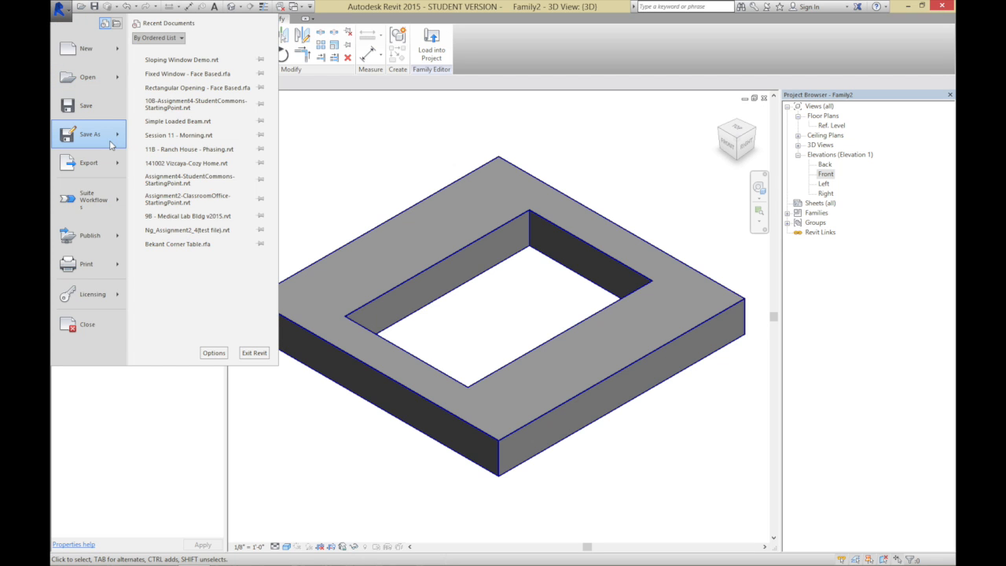
mouse_move(112, 140)
click(168, 97)
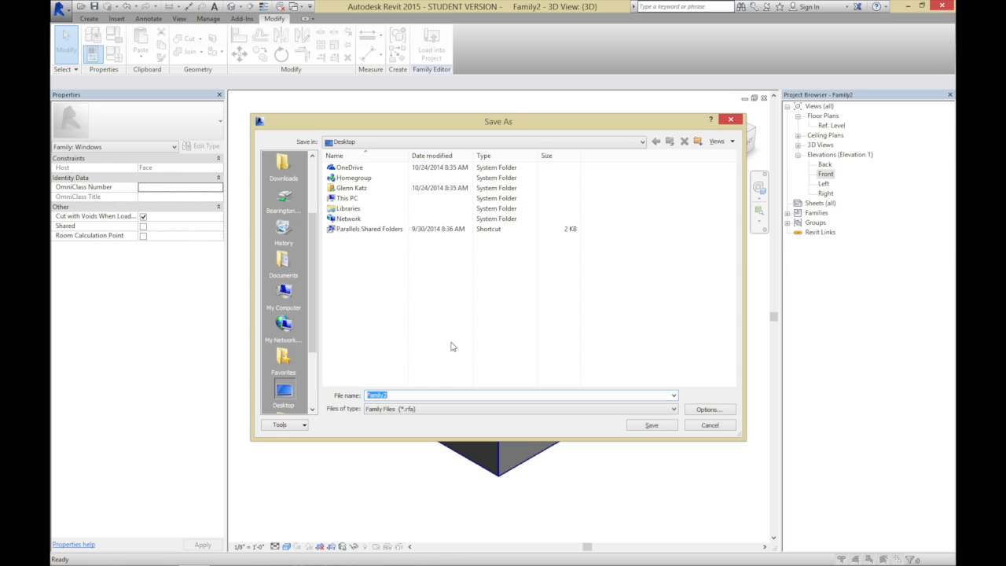
text(Parametric Opening - Face Based)
click(635, 429)
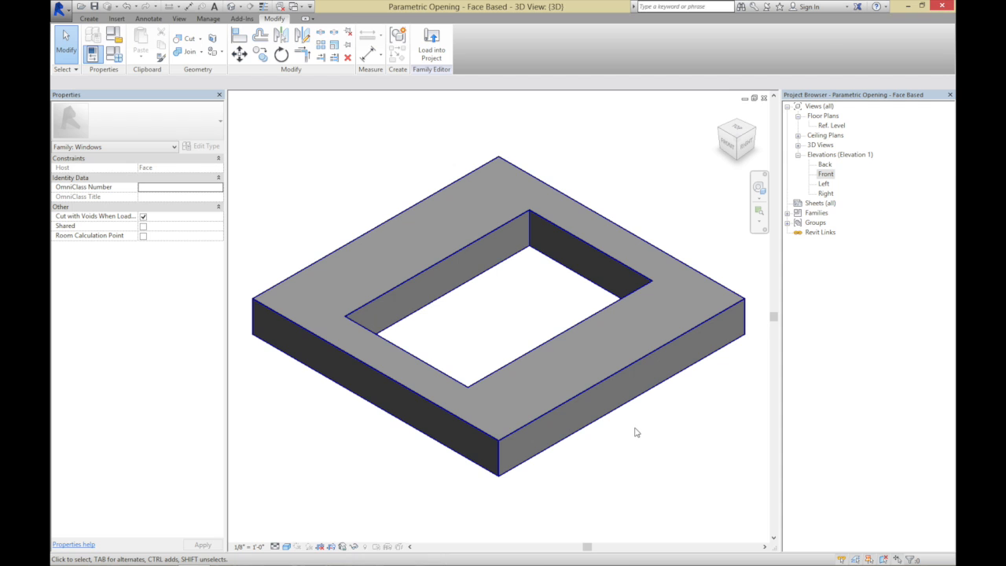
In the Ref. Level plan, draw horizontal reference planes about 4" inside the opening's upper edge and about 4 1/2" inside its lower edge
double_click(834, 126)
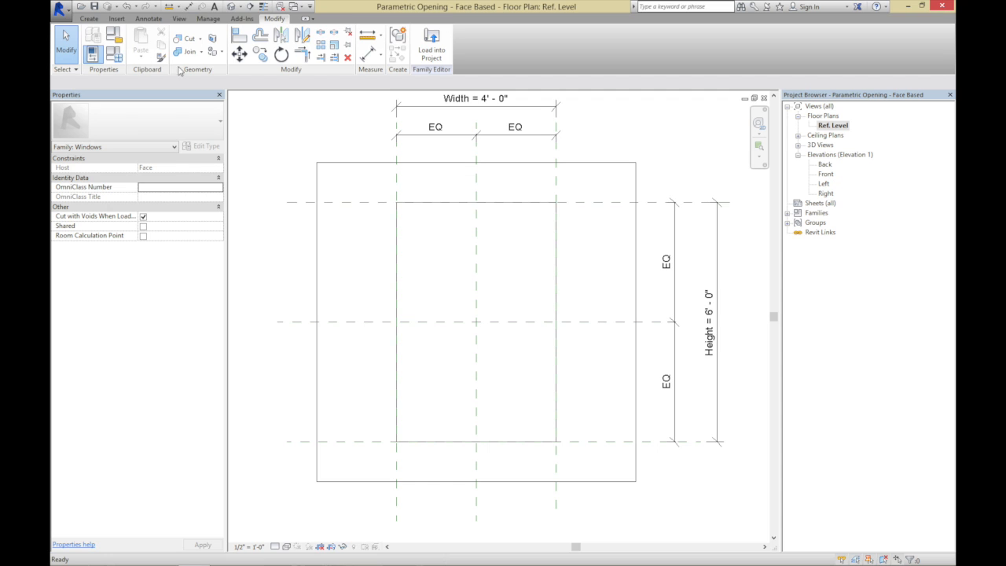
click(88, 19)
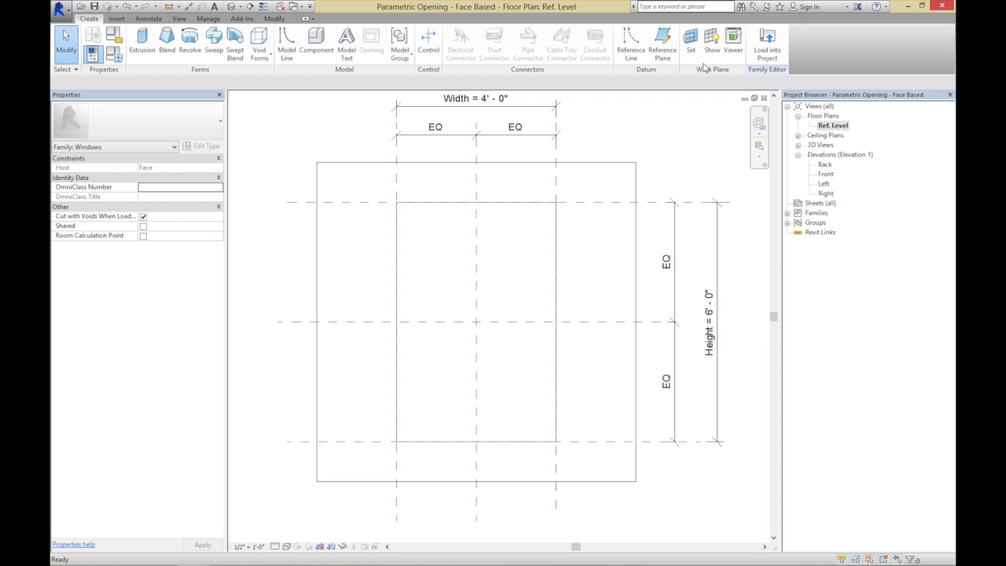
click(661, 49)
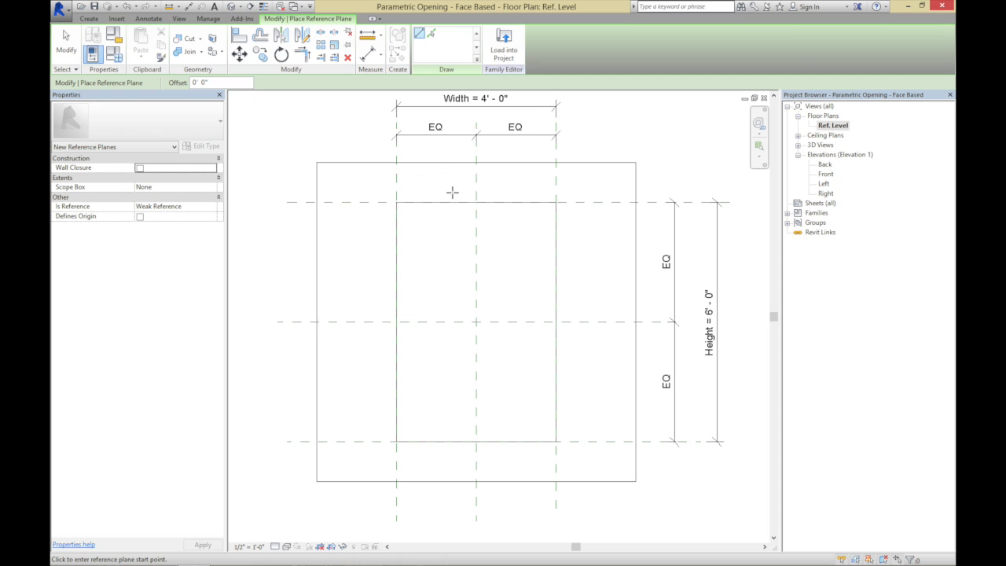
click(326, 214)
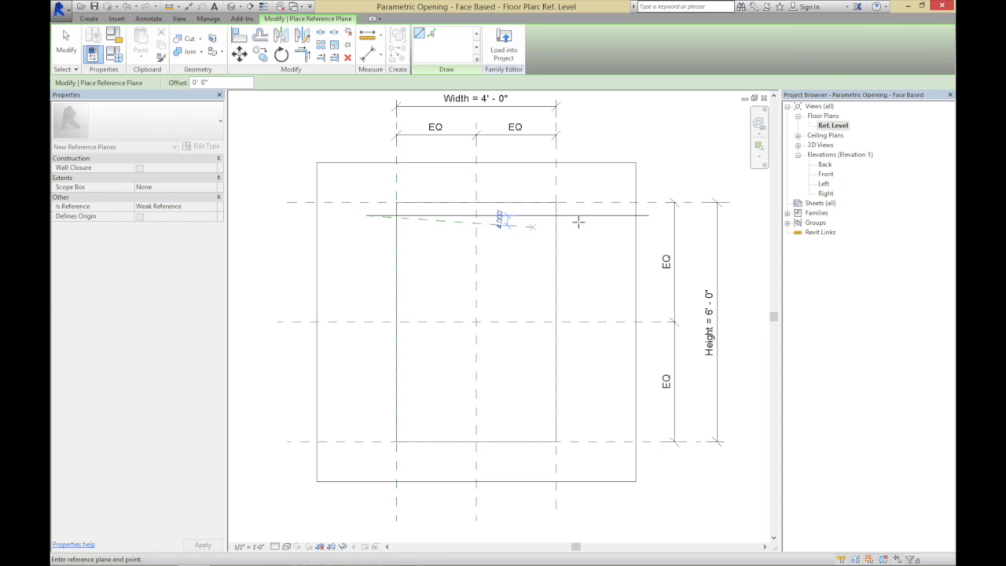
click(648, 216)
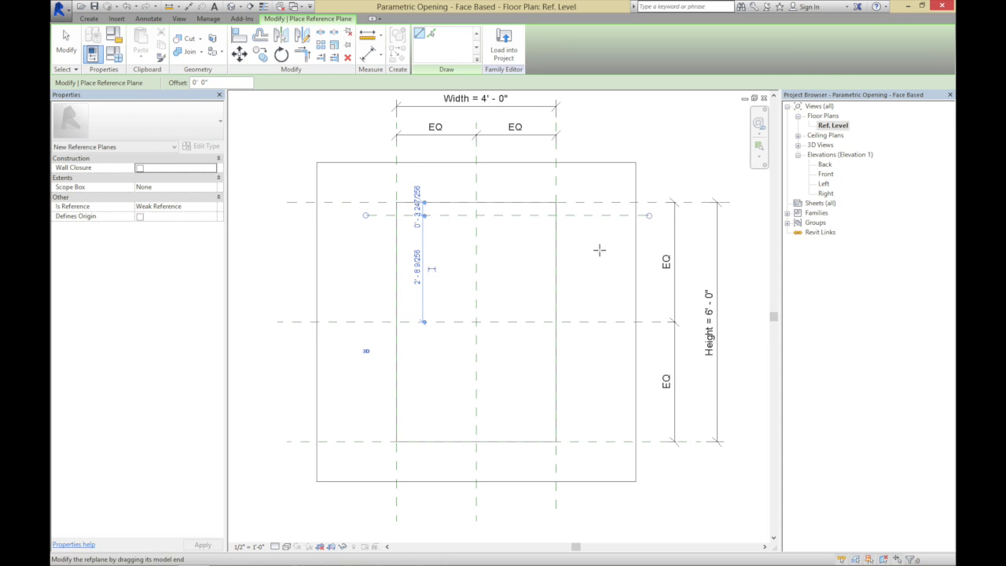
click(382, 427)
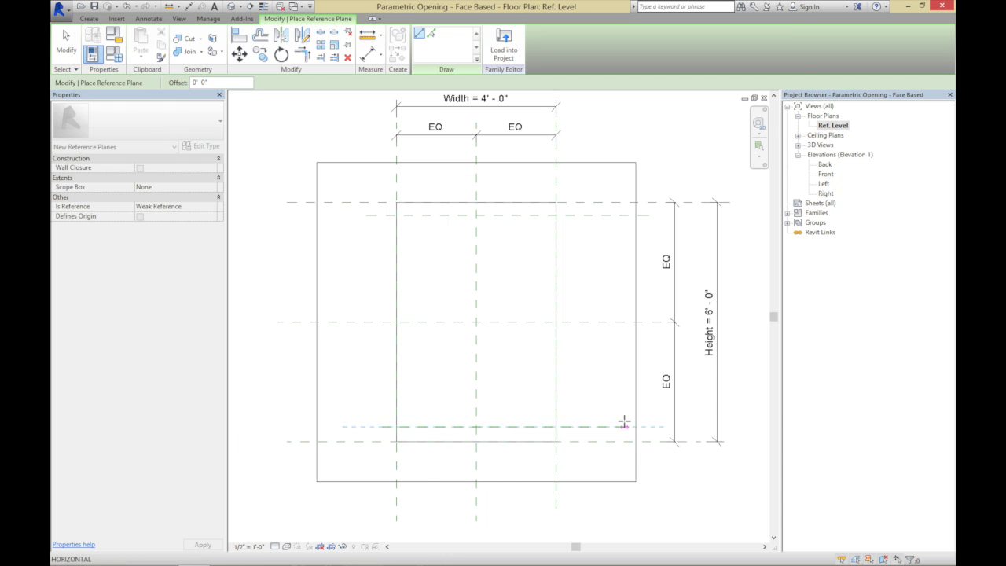
click(624, 424)
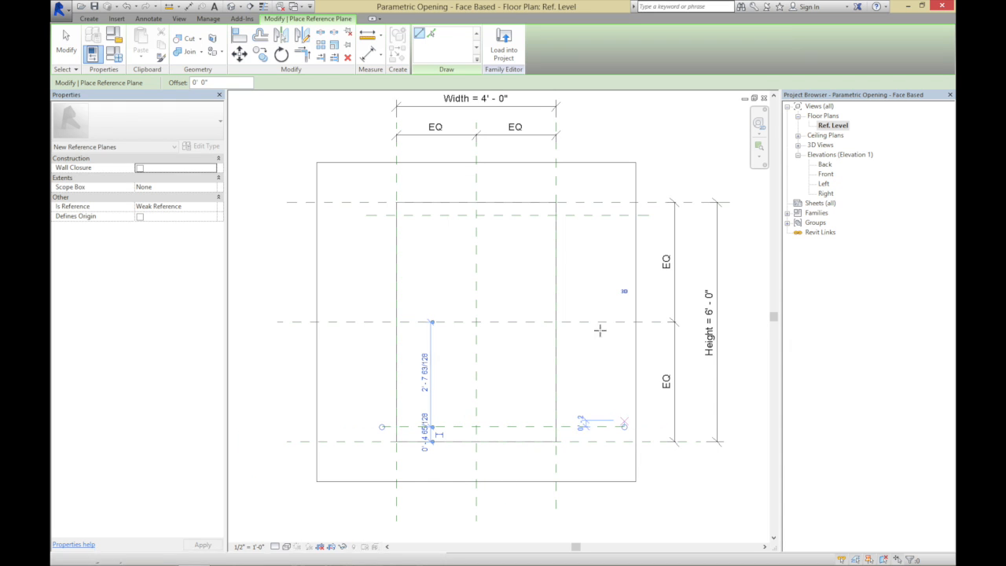
Draw vertical reference planes about 4 7/16" inside the opening's right edge and about 6" inside its left edge
click(541, 182)
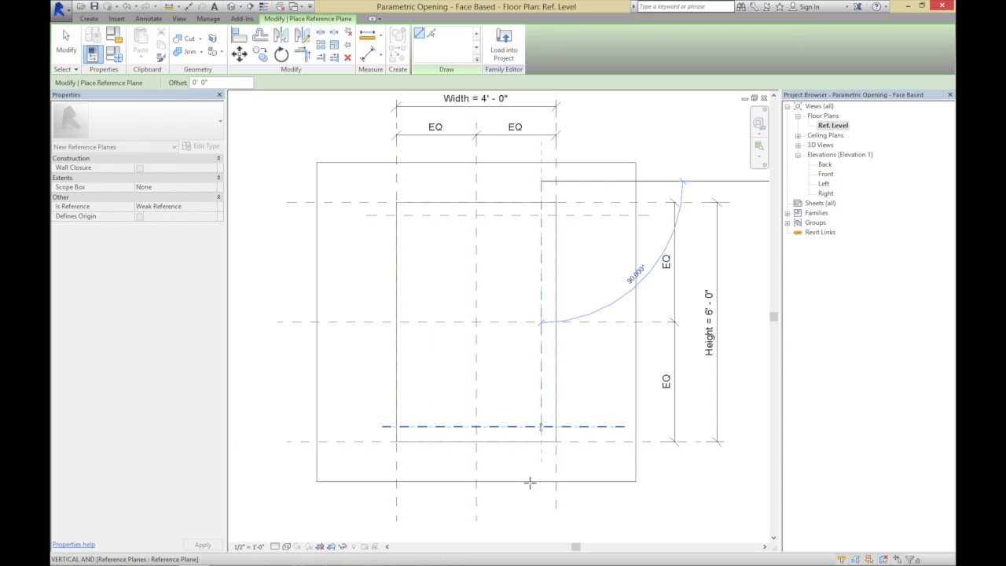
scroll(531, 480, down, 1)
click(539, 521)
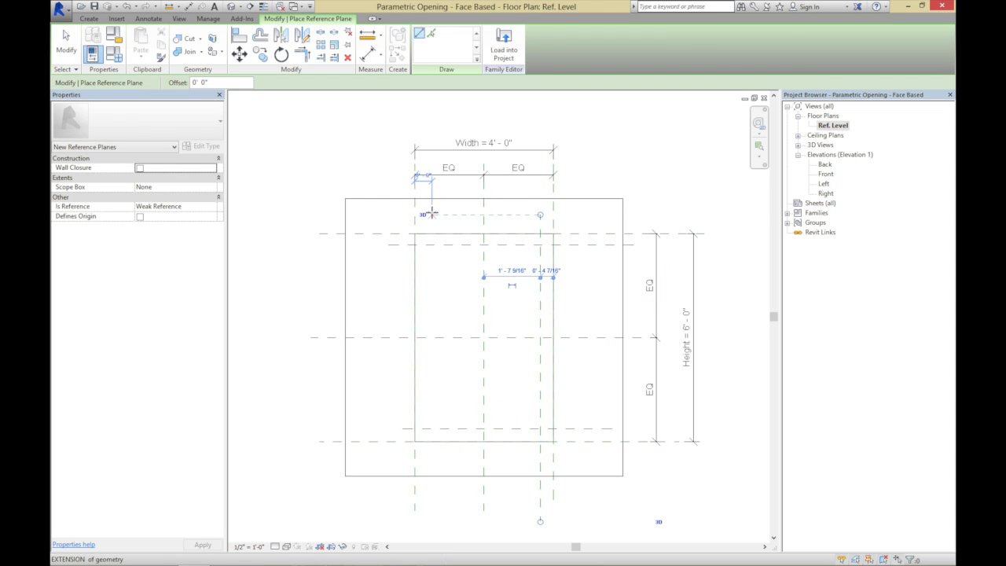
click(432, 216)
scroll(421, 483, down, 1)
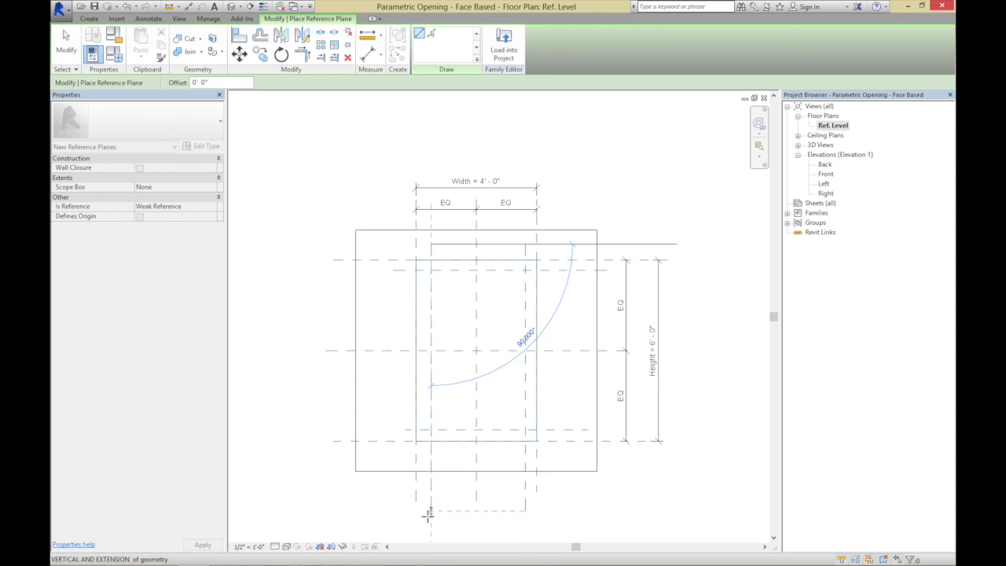
click(430, 512)
click(74, 45)
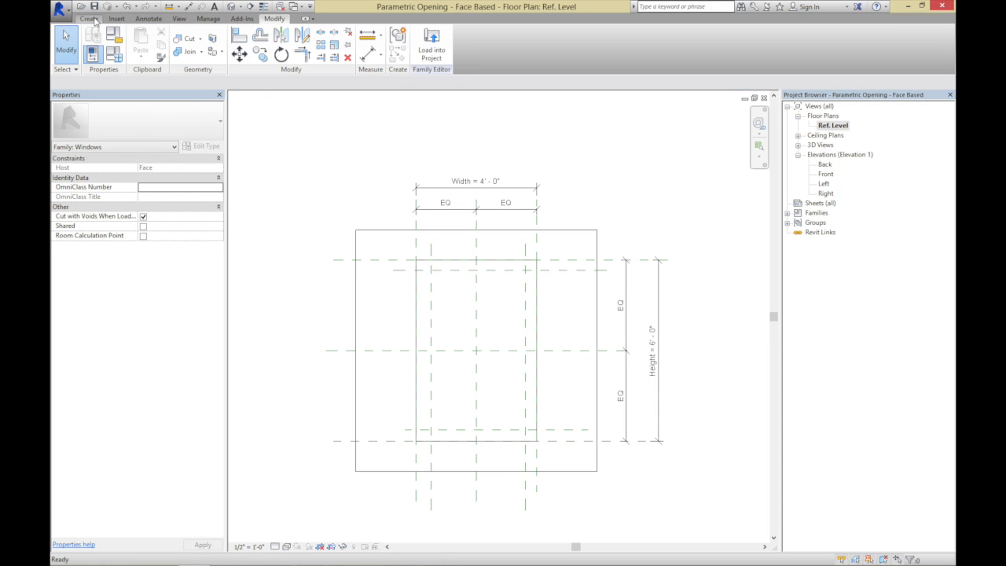
Add aligned dimensions below the host between each vertical edge of the opening and its adjacent inner reference plane
click(149, 18)
click(94, 44)
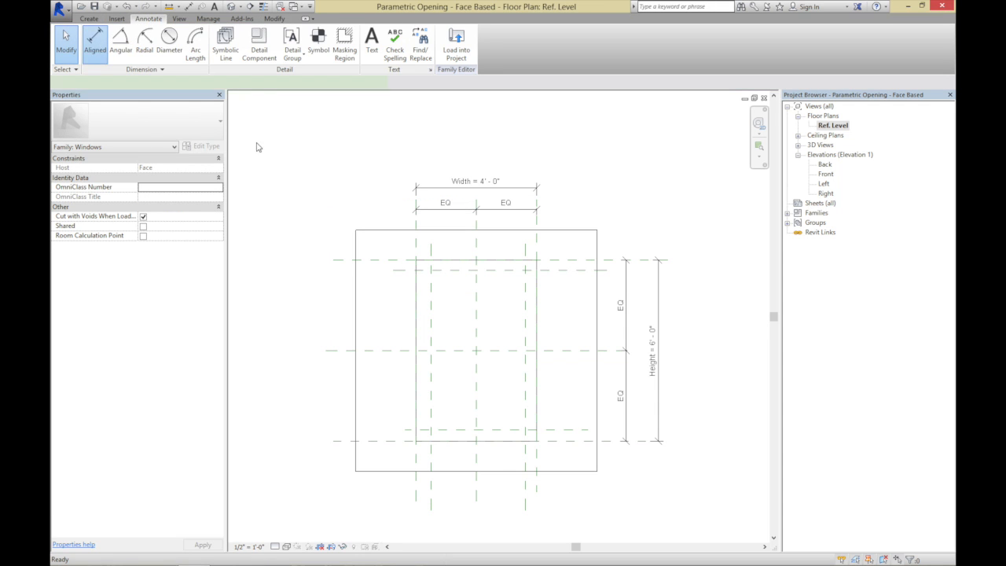
click(524, 251)
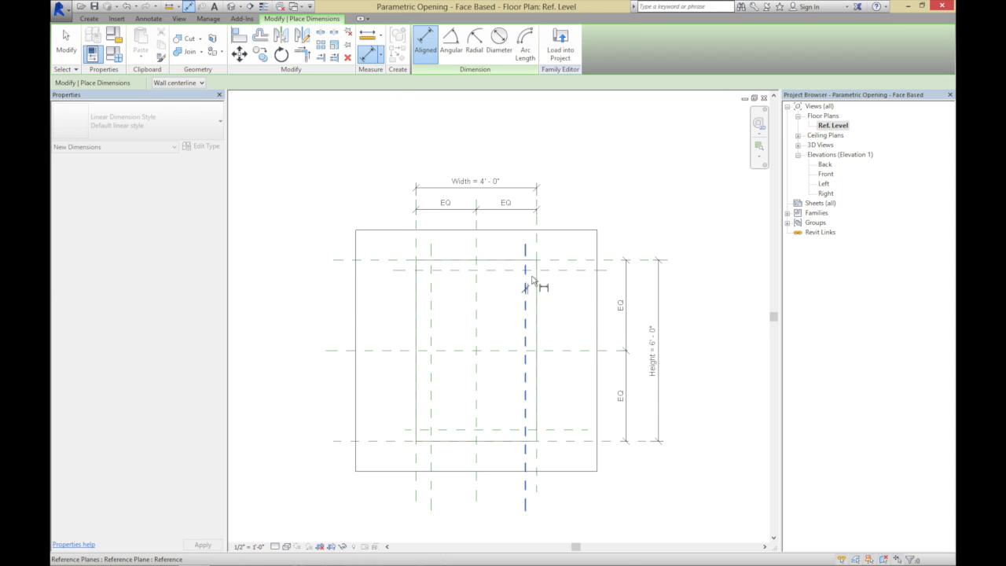
click(547, 380)
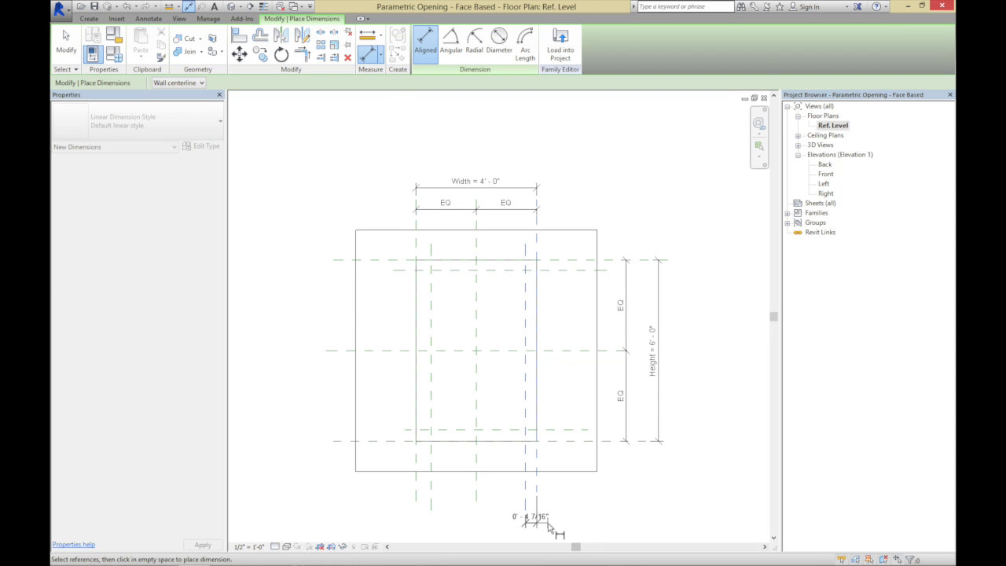
click(547, 528)
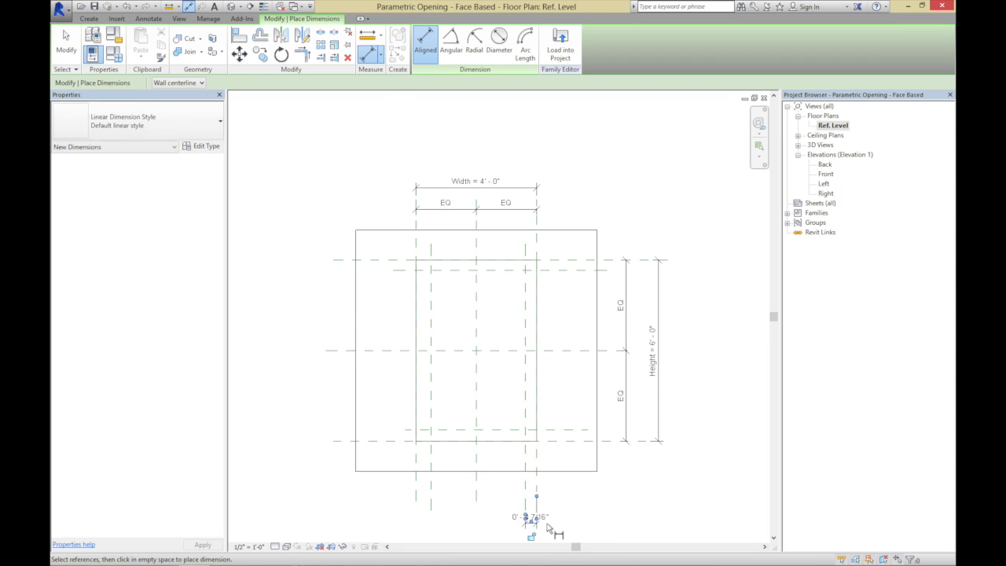
click(417, 465)
click(429, 467)
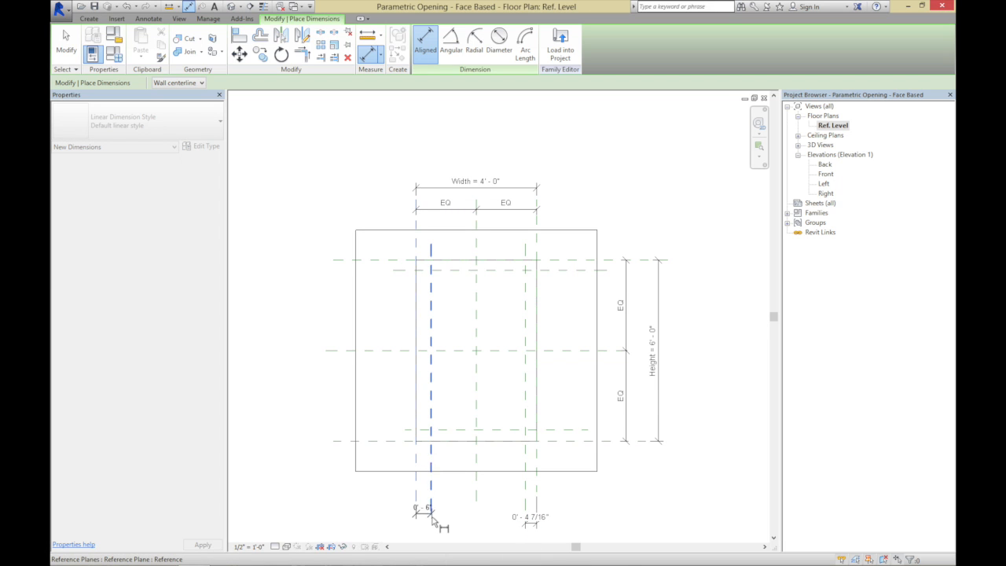
click(432, 524)
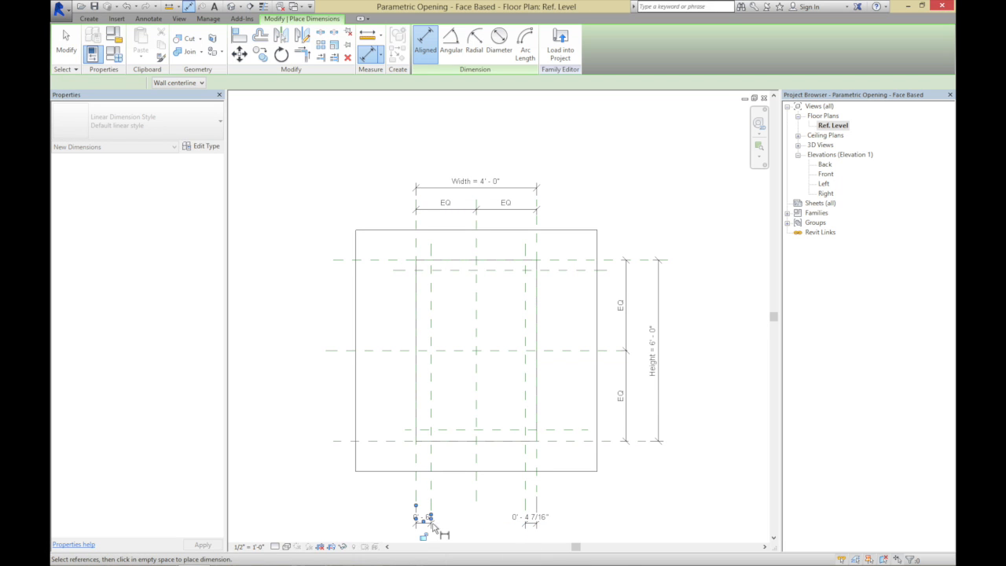
Add aligned dimensions beside the host between the opening's upper and lower edges and their adjacent inner reference planes
click(574, 269)
click(572, 260)
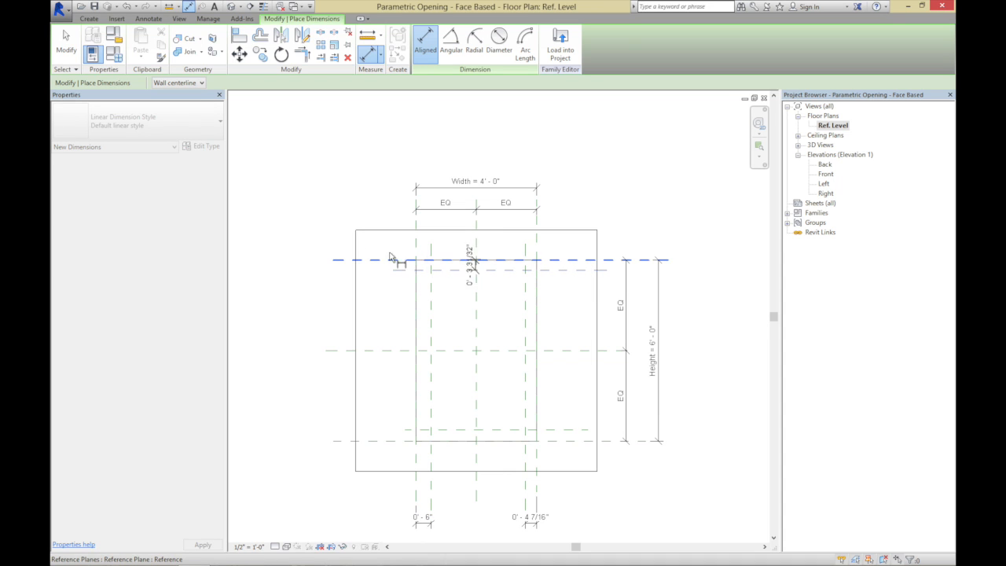
click(294, 250)
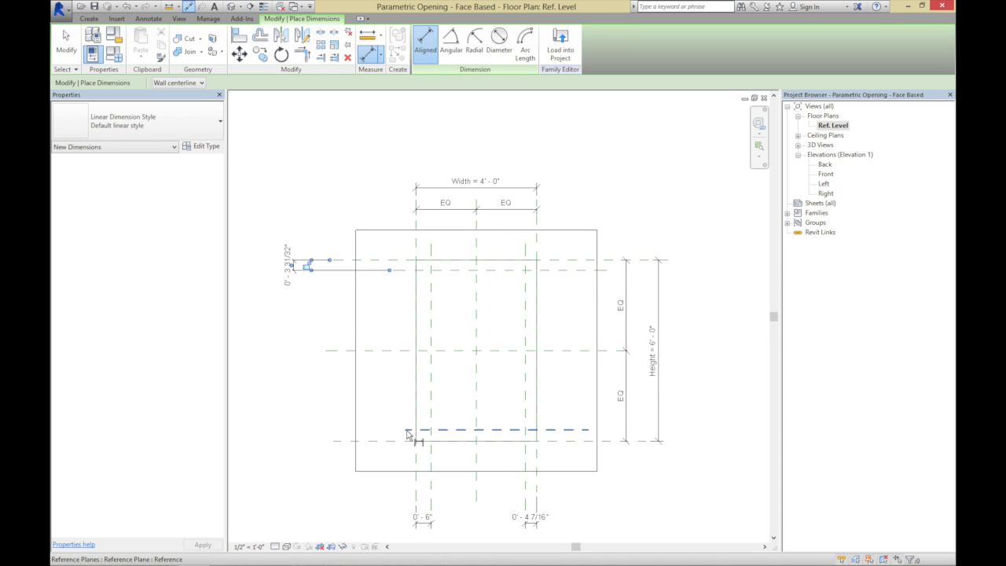
click(400, 441)
click(397, 431)
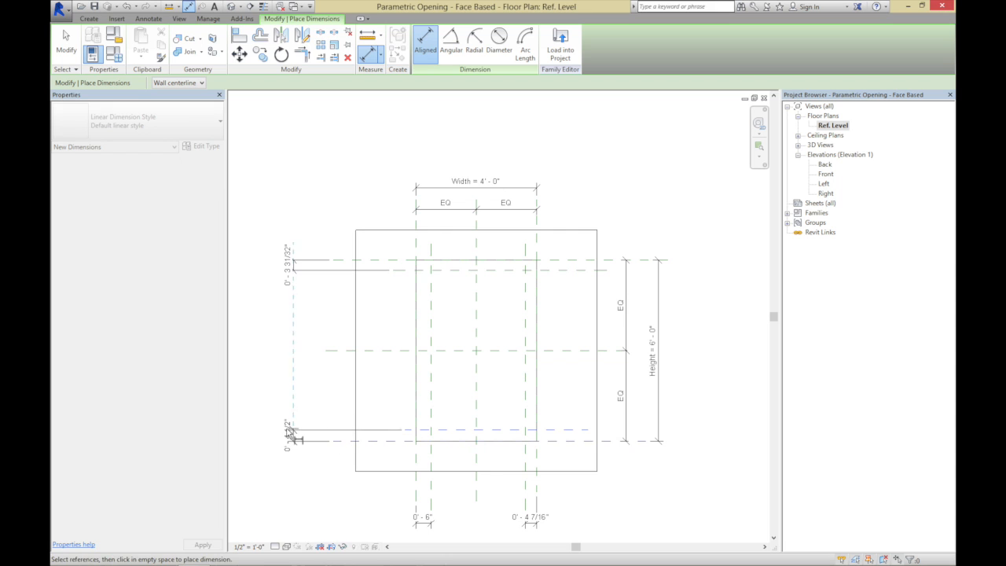
click(293, 430)
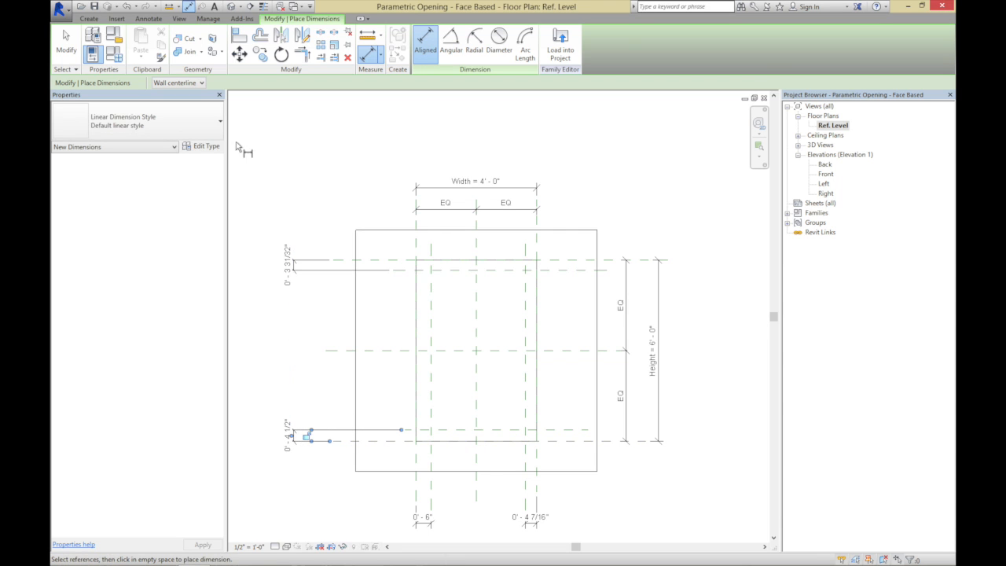
click(66, 47)
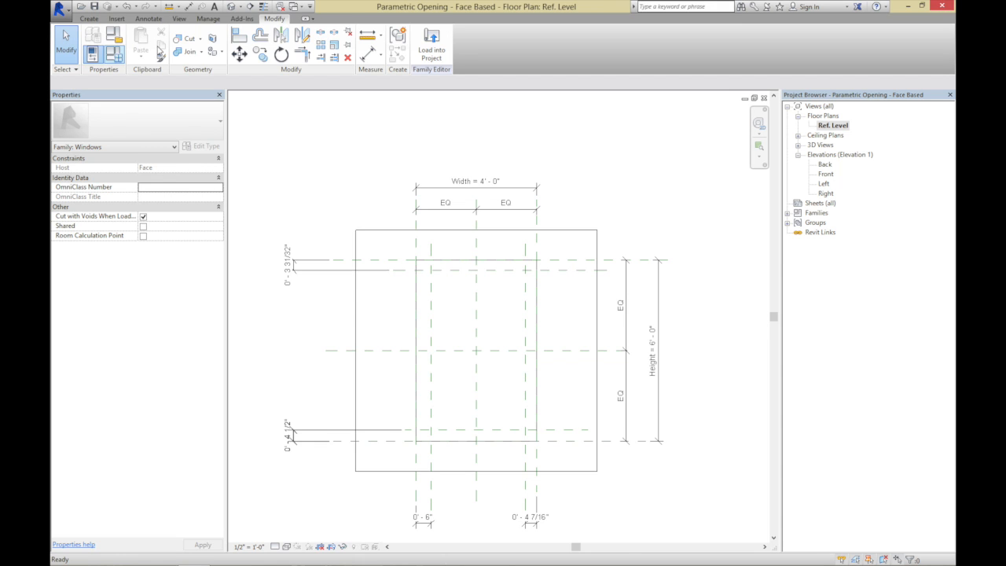
Label the upper offset dimension with a new family type parameter named Frame Width, grouped under Dimensions
click(290, 267)
click(306, 83)
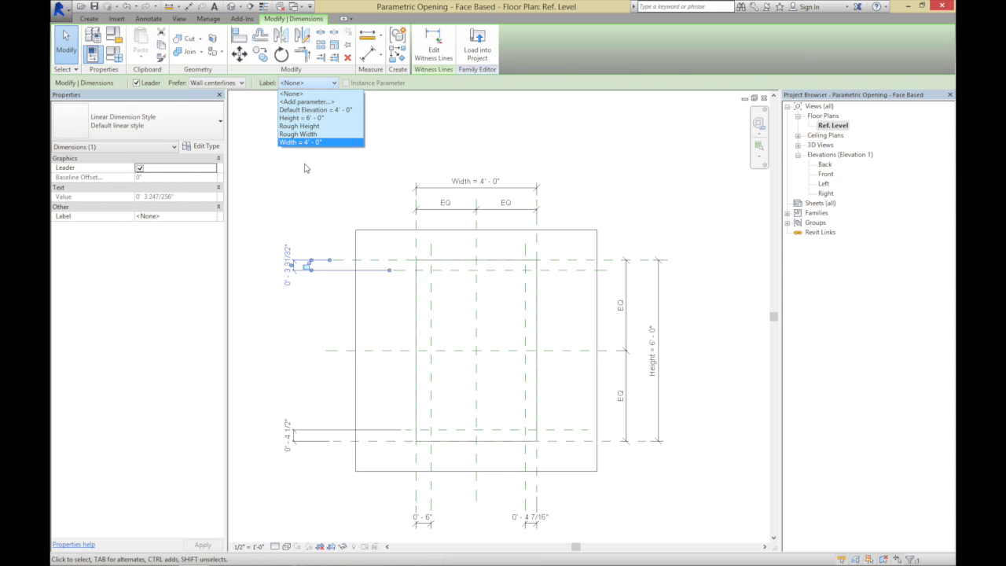
click(303, 102)
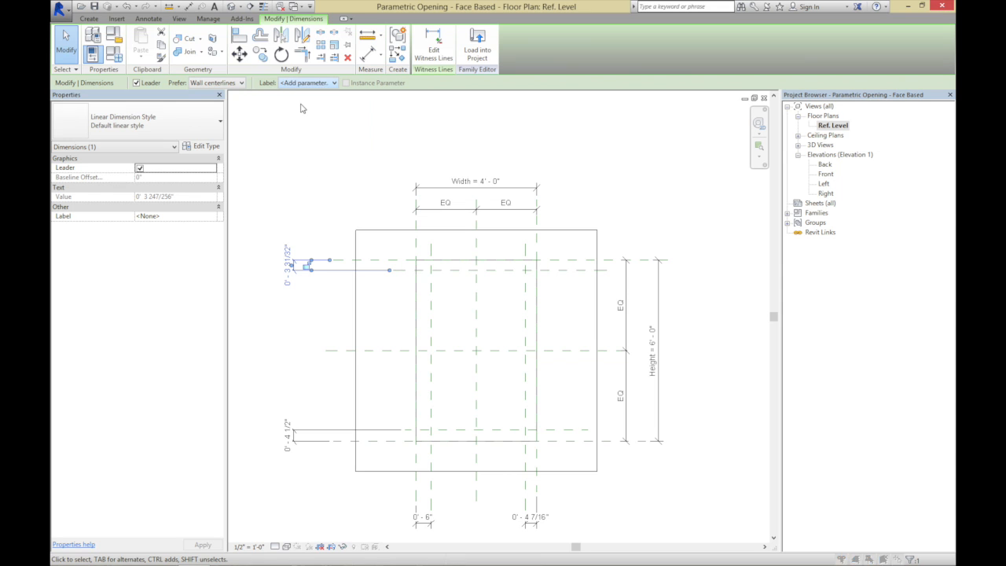
text(Frame Width)
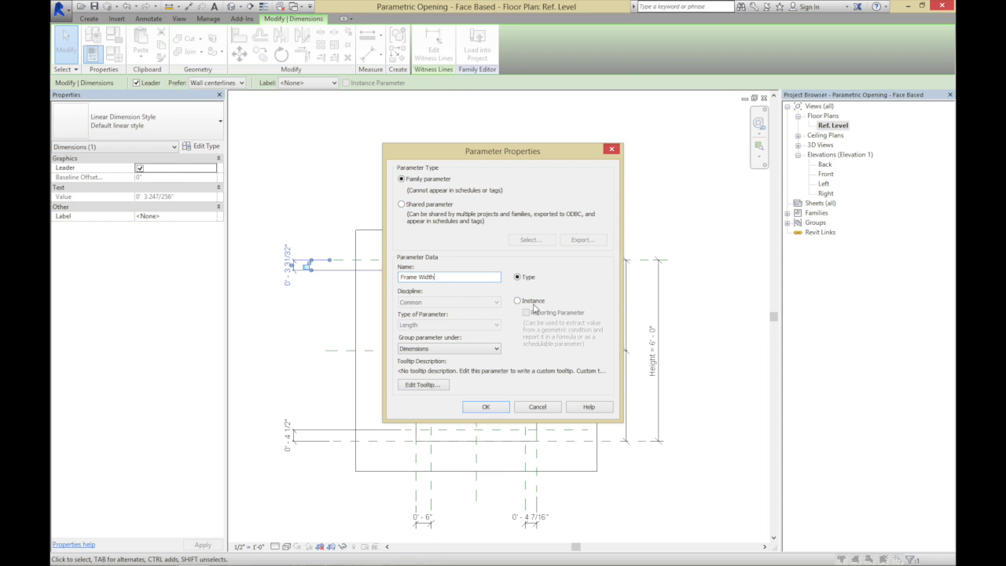
click(488, 406)
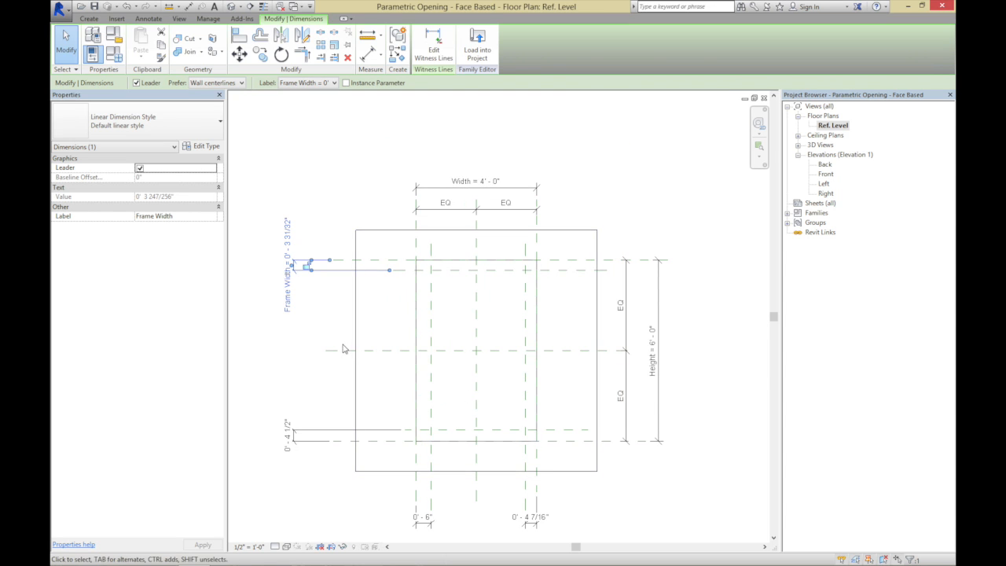
click(337, 377)
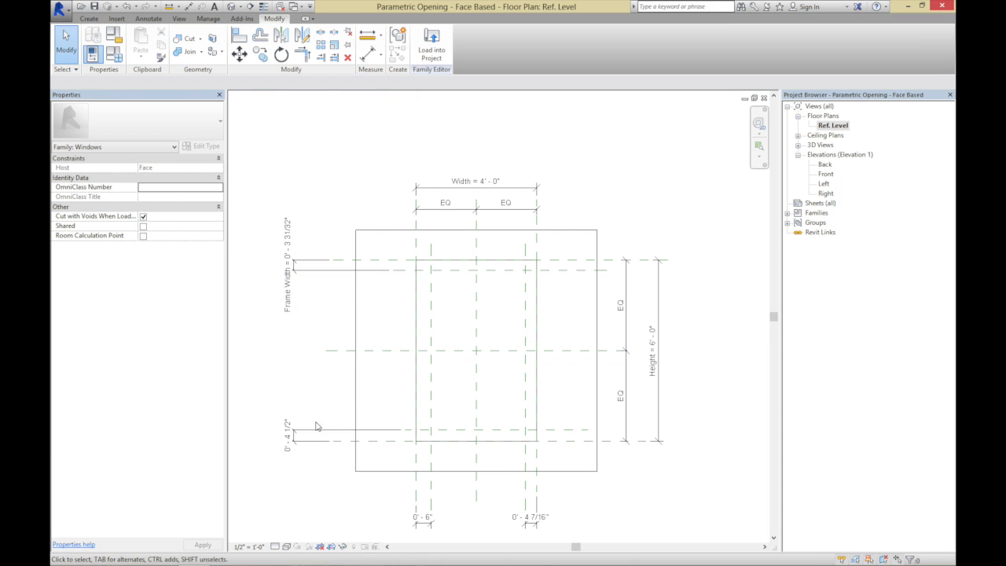
Label the lower, right and left offset dimensions with the existing Frame Width parameter
click(298, 429)
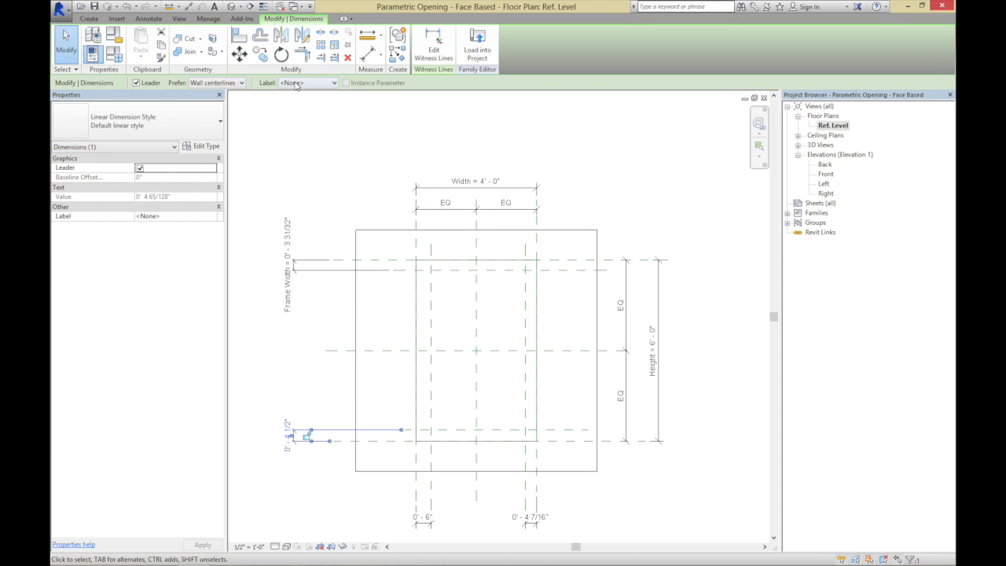
click(298, 82)
click(294, 118)
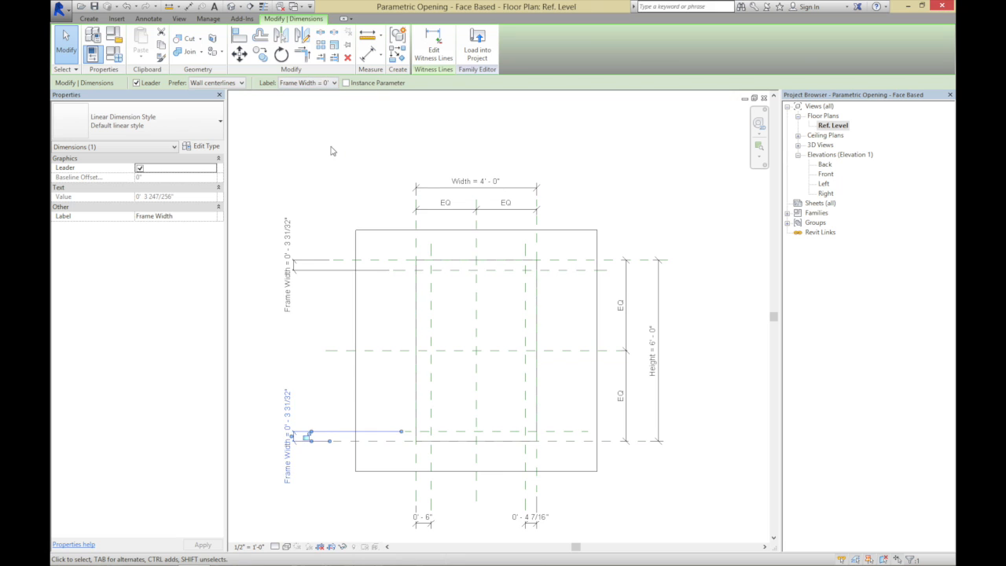
click(531, 522)
click(317, 83)
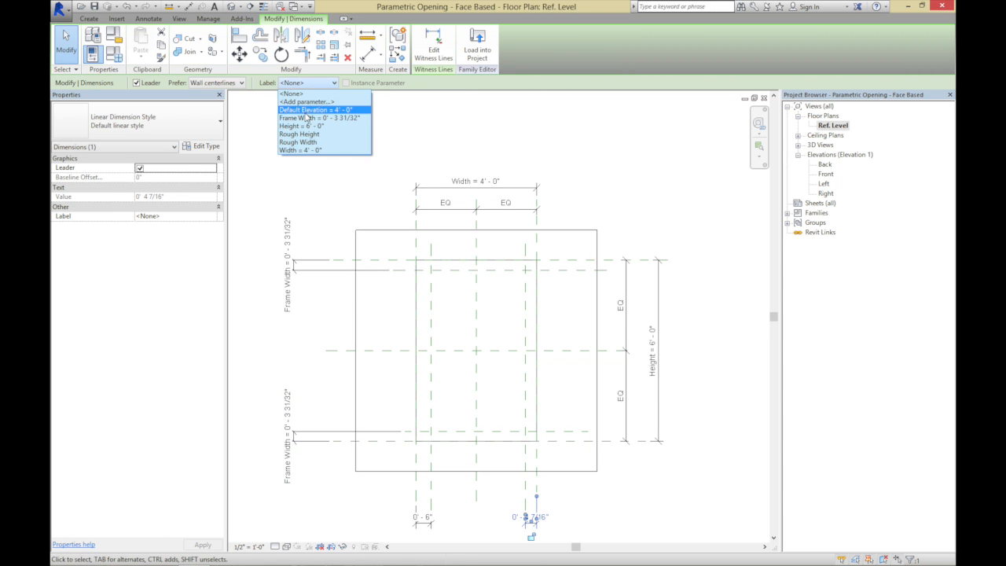
click(307, 118)
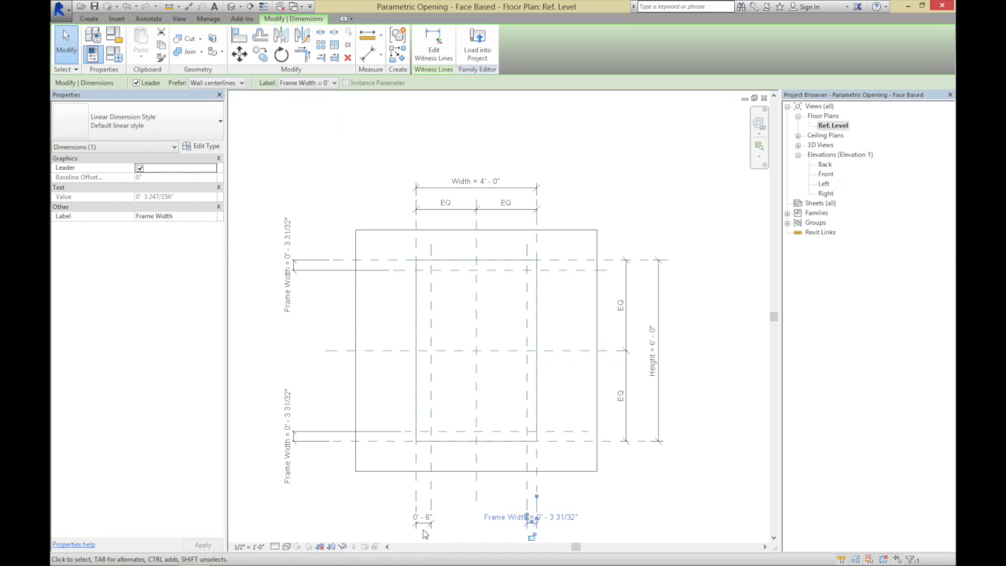
click(428, 530)
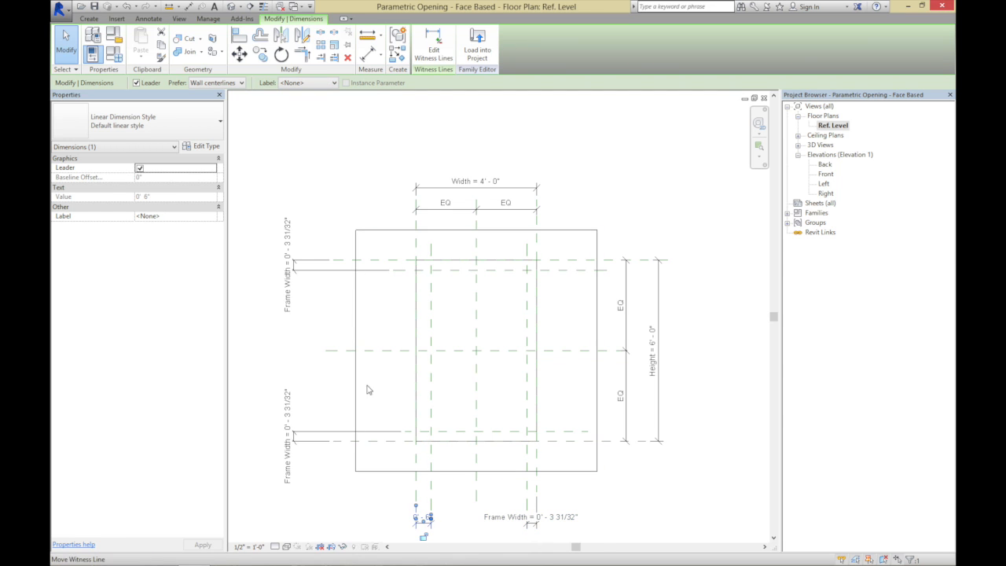
click(284, 83)
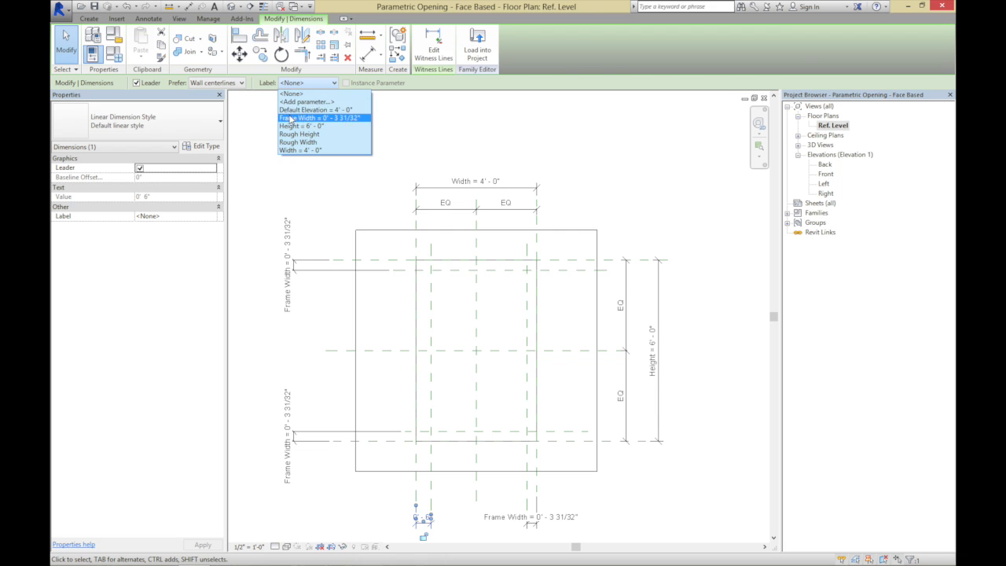
click(289, 118)
click(287, 134)
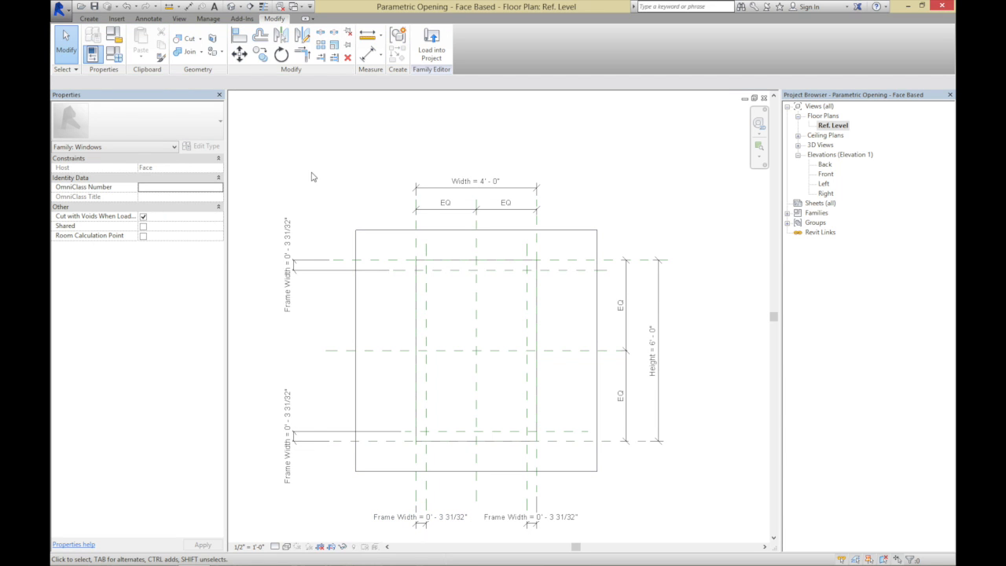
Set the Frame Width parameter to 3" in the family types
click(114, 54)
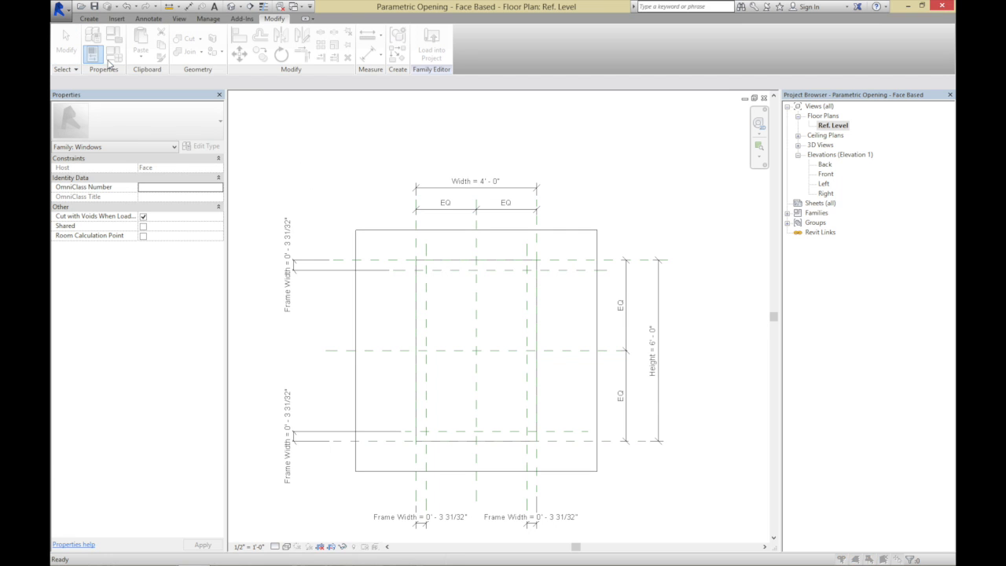
click(156, 280)
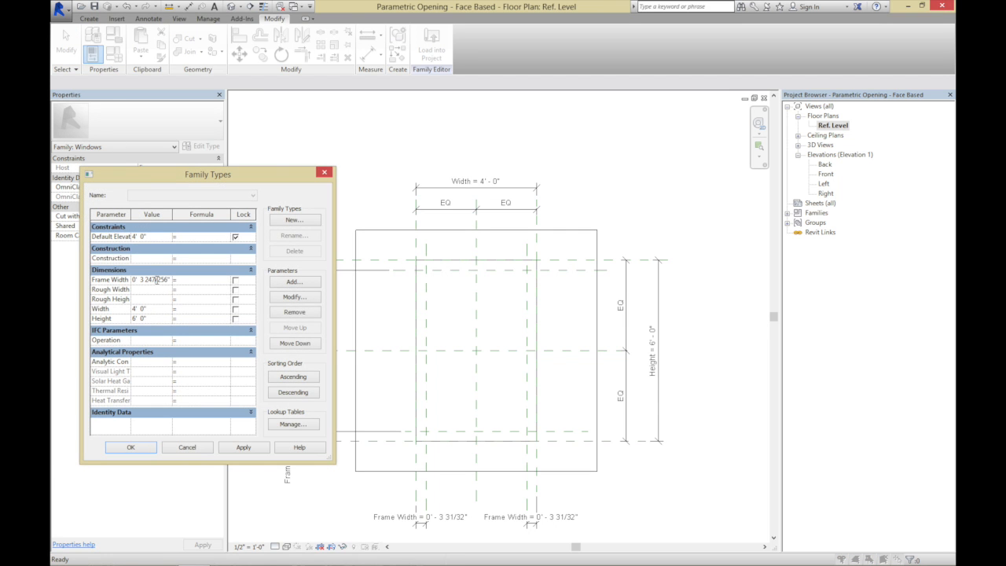
drag(141, 279, 239, 290)
text(4)
click(146, 450)
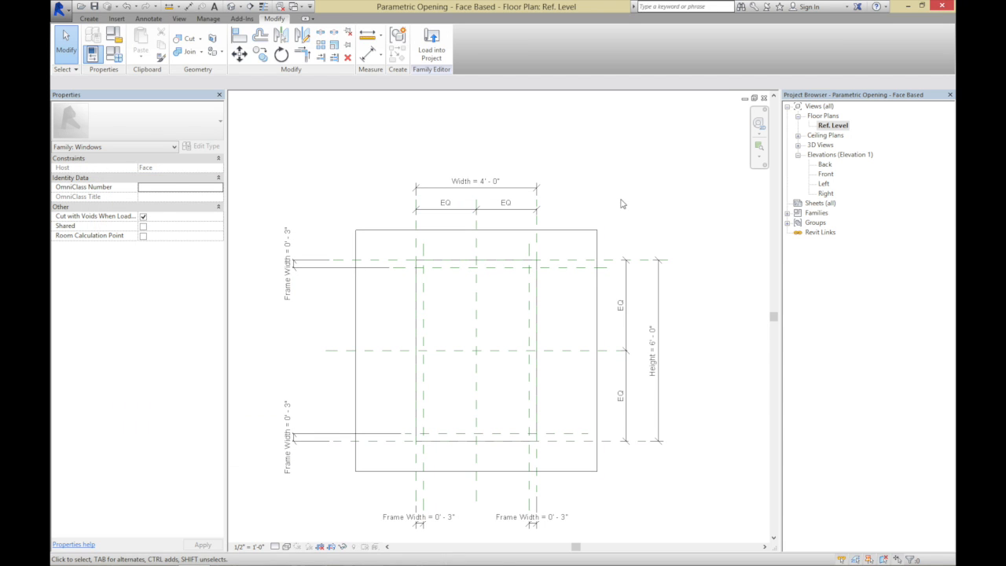
Start a solid extrusion and sketch two nested rectangles inside the opening, about 2'-11" by 4'-8" and about 1'-10" by 3'-10"
click(758, 145)
drag(330, 223, 612, 478)
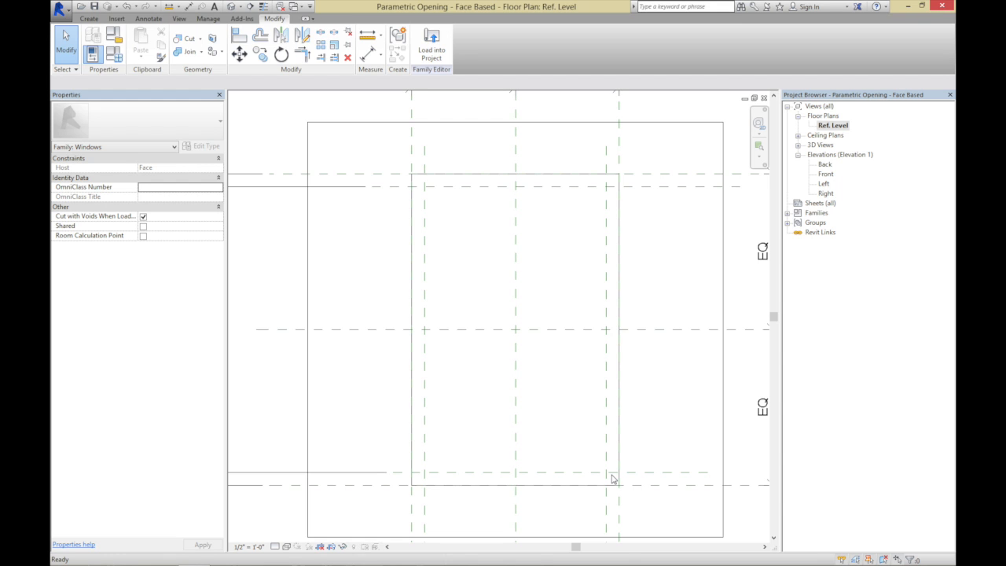
click(93, 19)
click(142, 41)
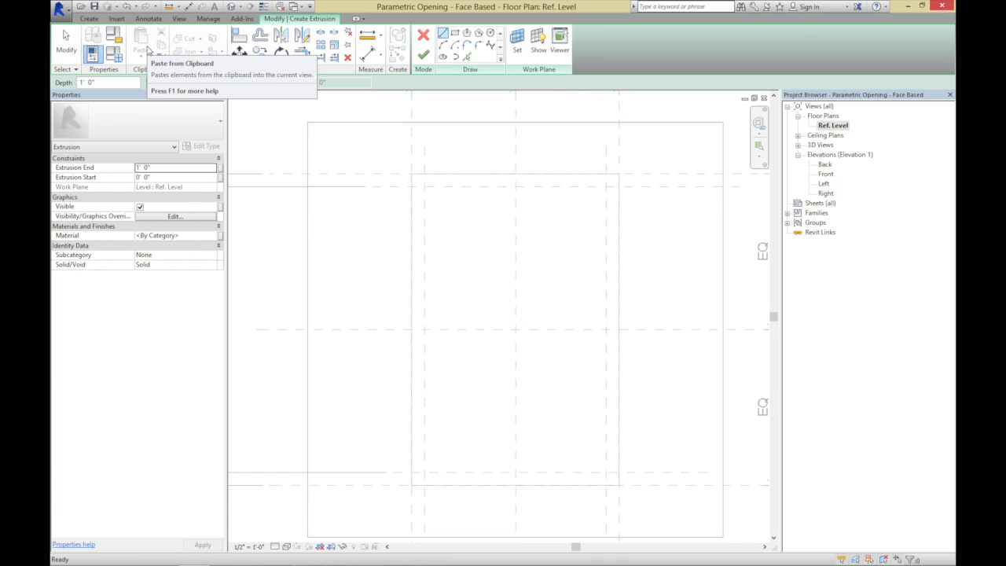
click(454, 32)
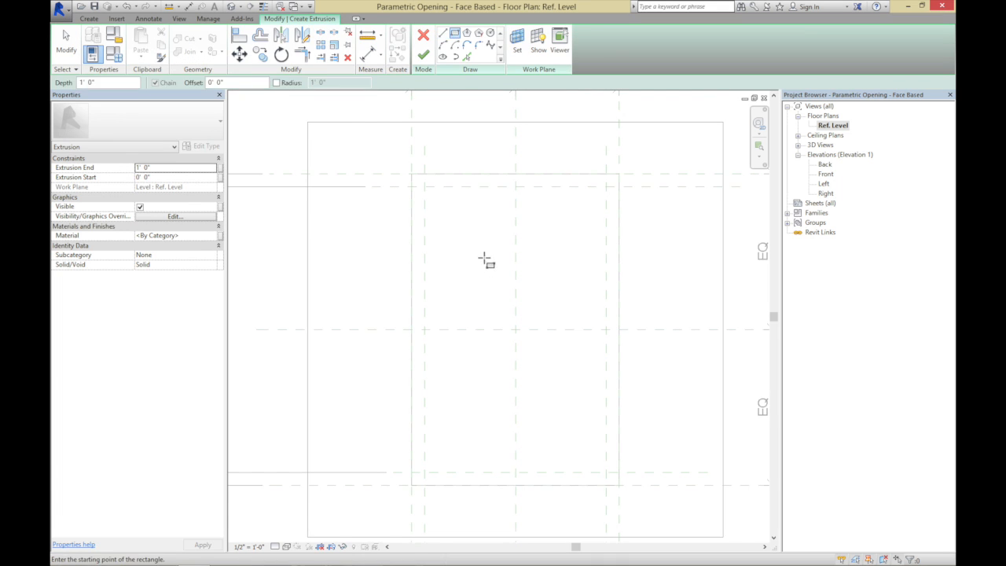
click(445, 215)
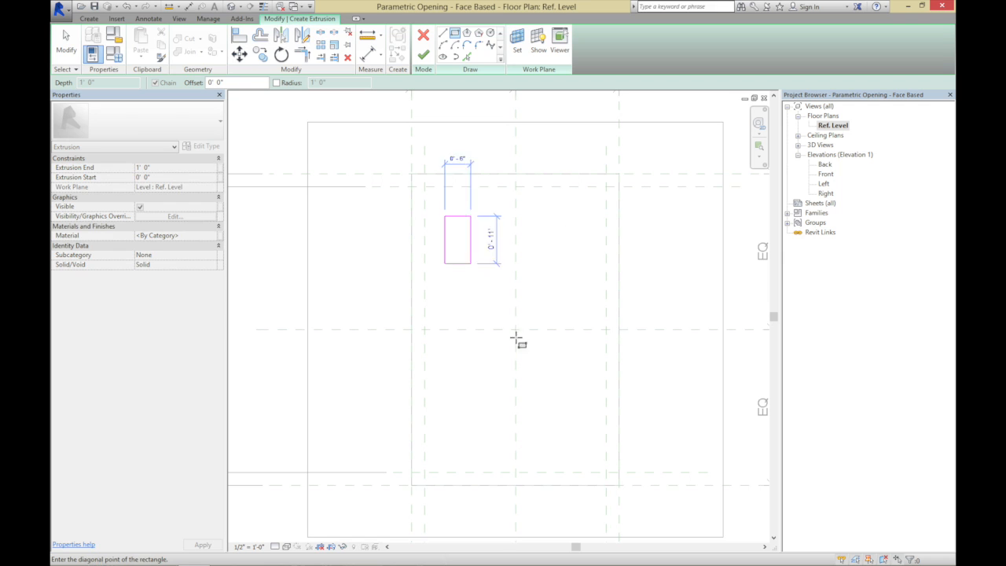
click(596, 458)
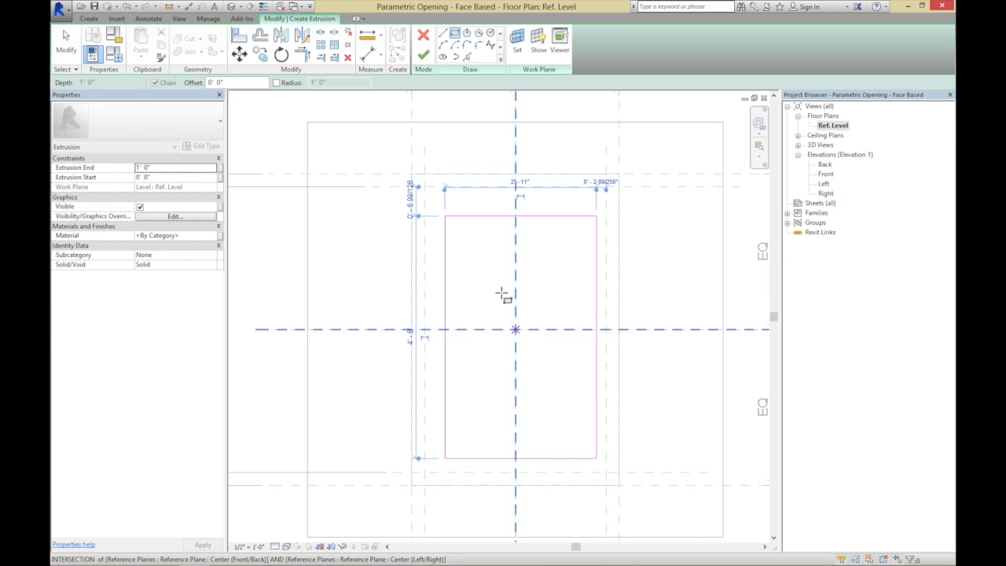
click(478, 242)
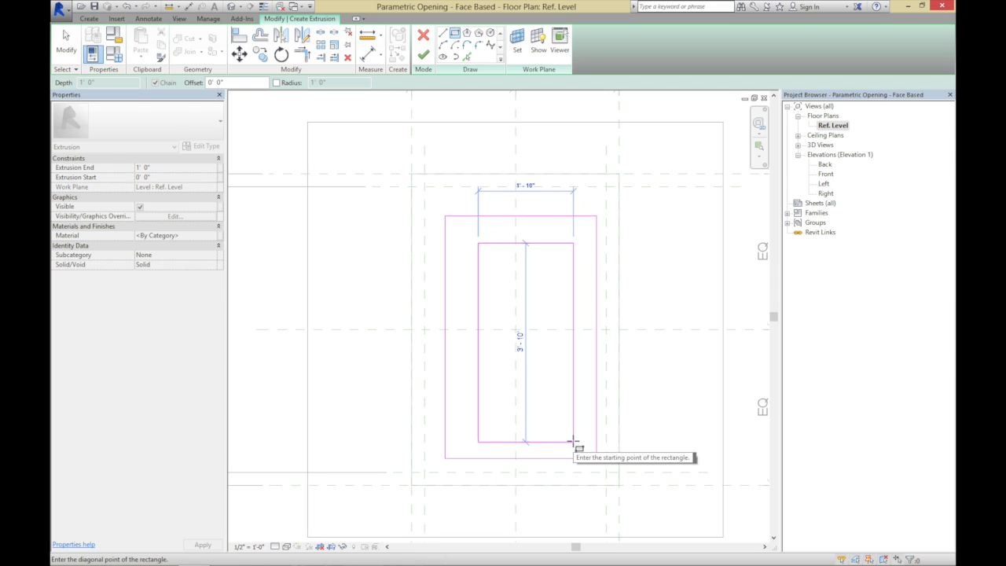
click(573, 442)
click(74, 49)
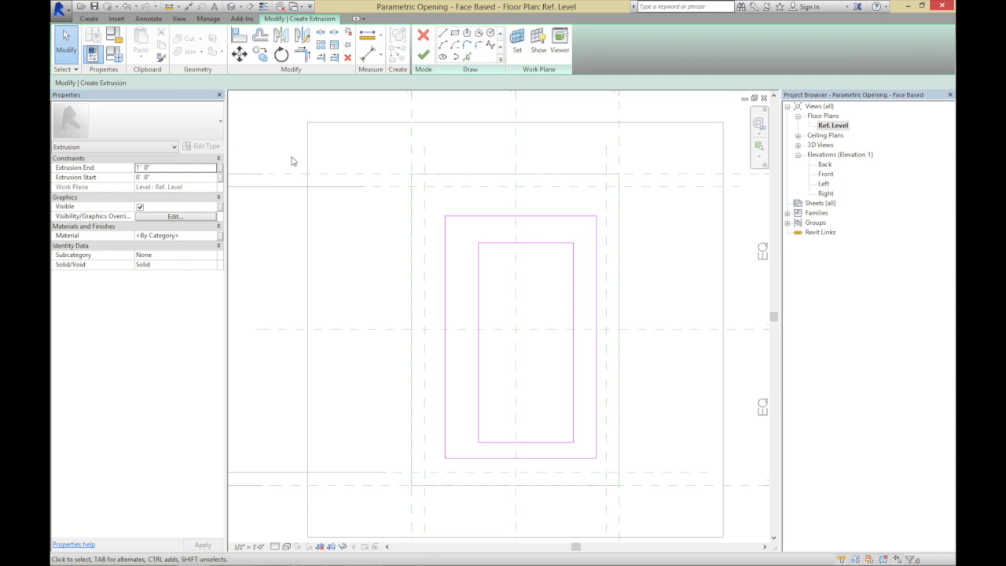
Align and lock the four edges of the outer sketch rectangle to the reference planes along the opening's edges
click(239, 36)
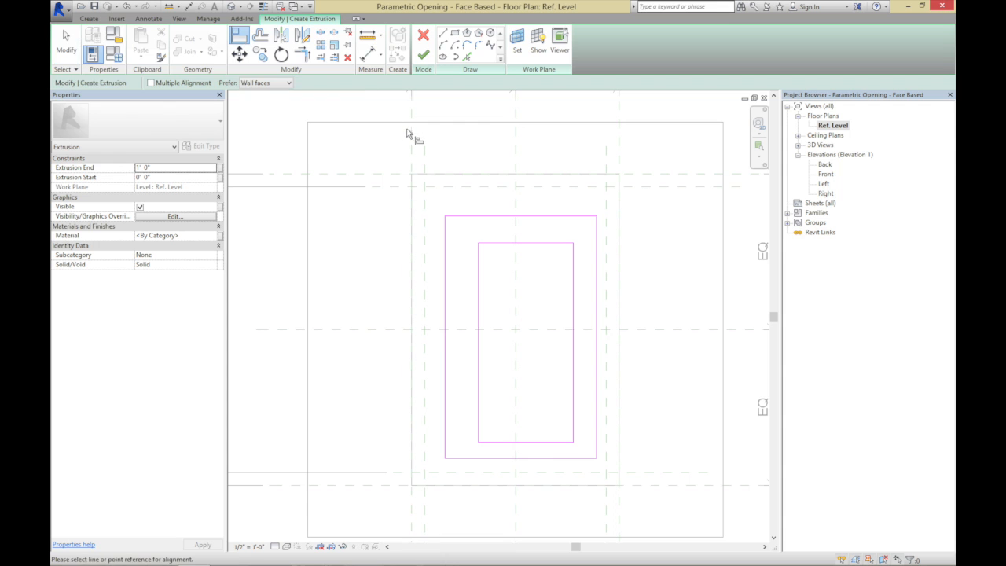
click(409, 133)
click(449, 246)
click(689, 176)
click(588, 217)
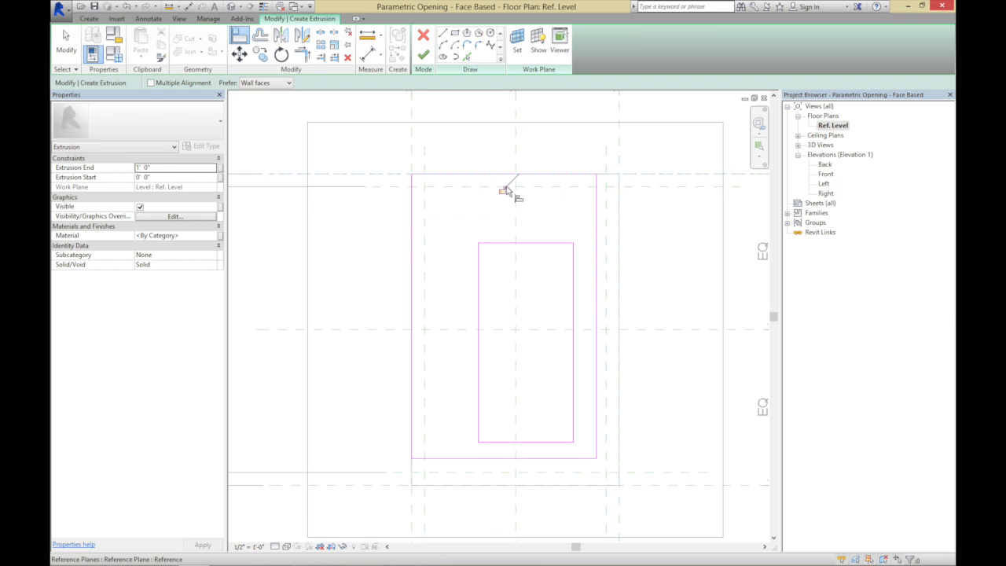
click(619, 124)
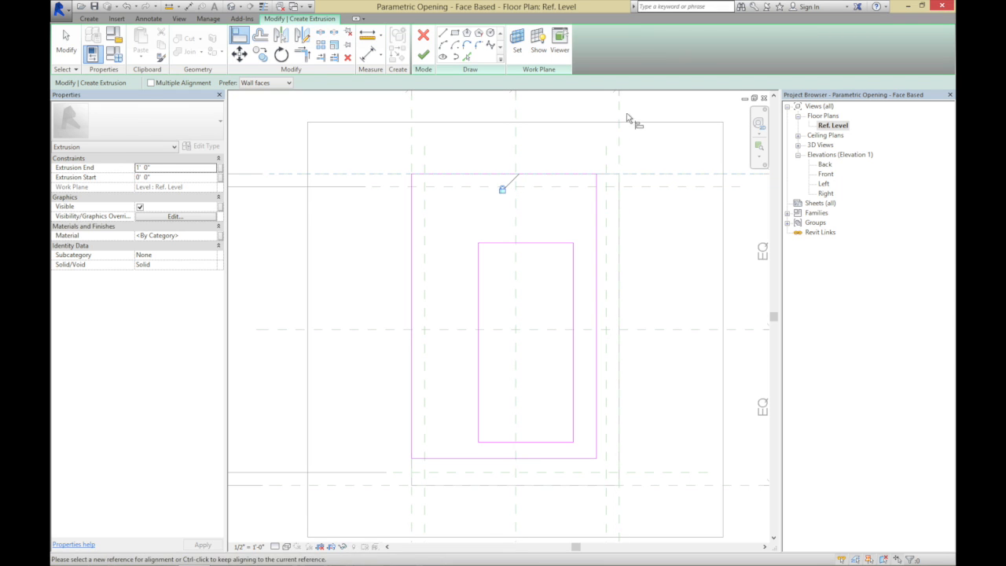
click(596, 274)
click(674, 483)
click(572, 459)
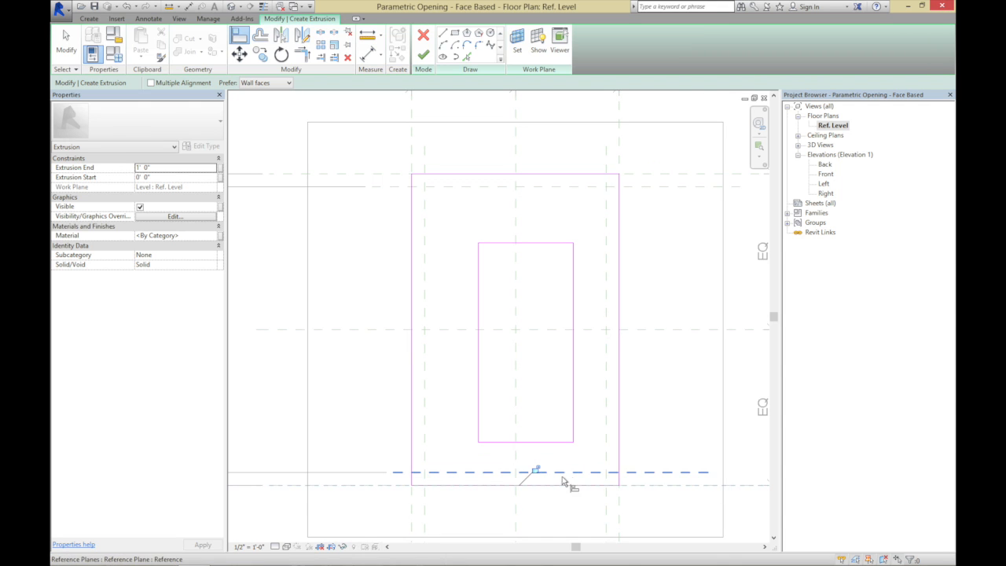
click(536, 470)
Align and lock the four edges of the inner sketch rectangle to the inner Frame Width reference planes, and finish the frame extrusion
click(660, 186)
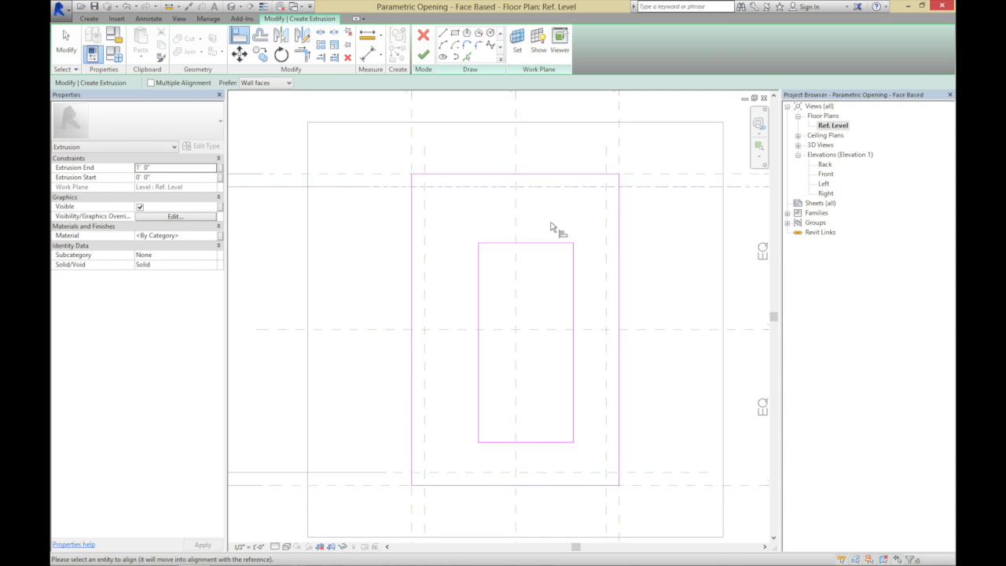
click(548, 243)
click(606, 161)
click(575, 245)
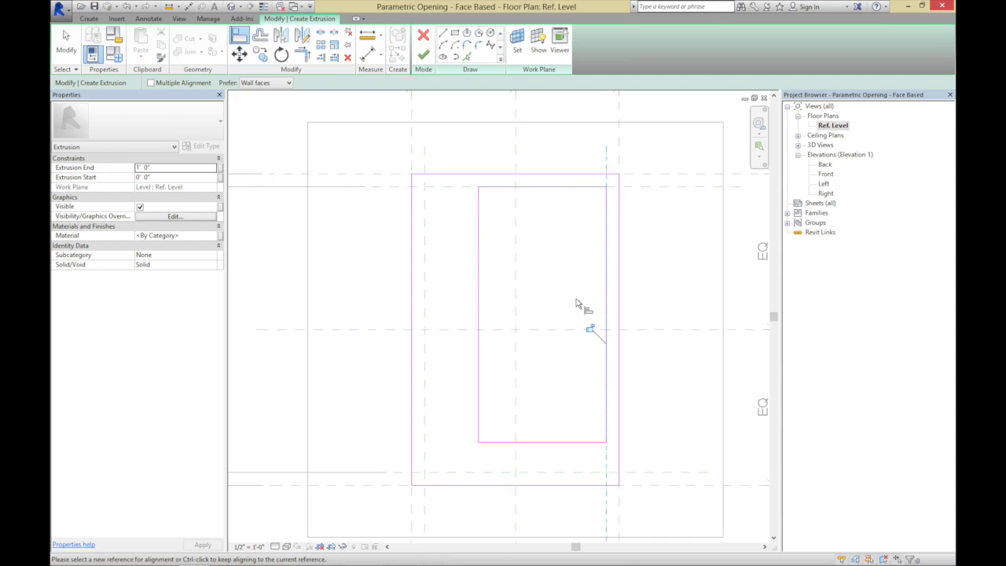
click(589, 330)
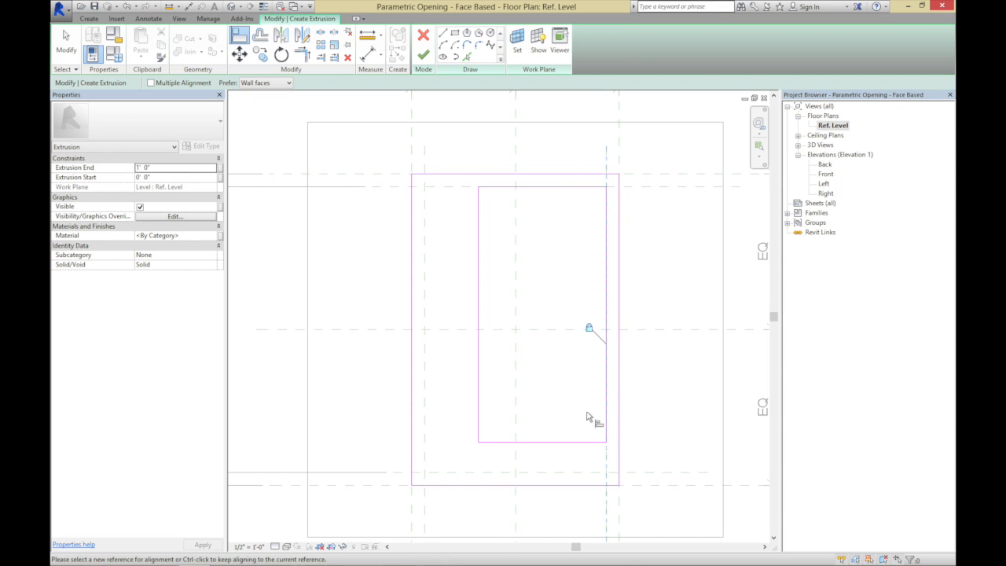
click(632, 473)
click(591, 443)
click(565, 456)
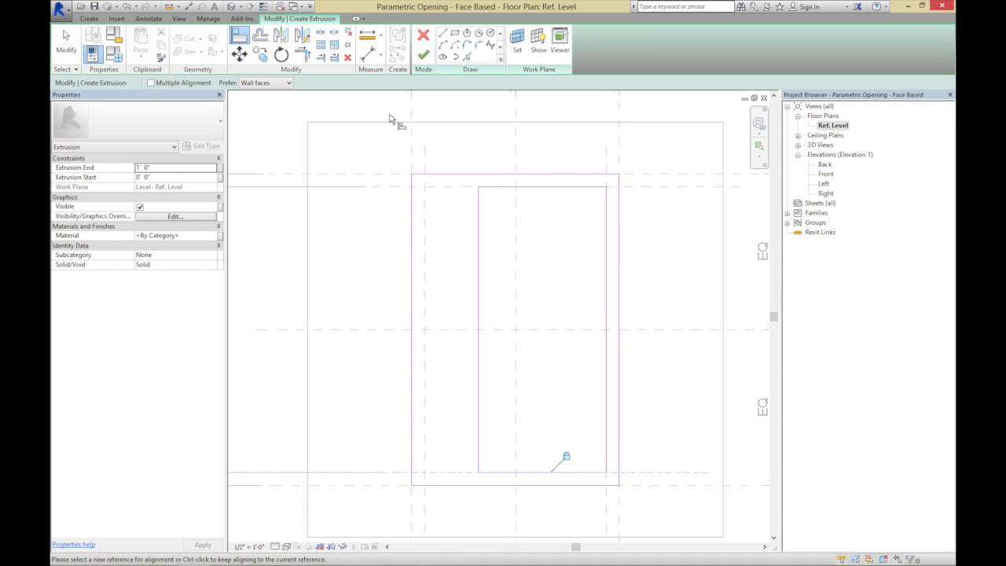
click(425, 147)
click(481, 239)
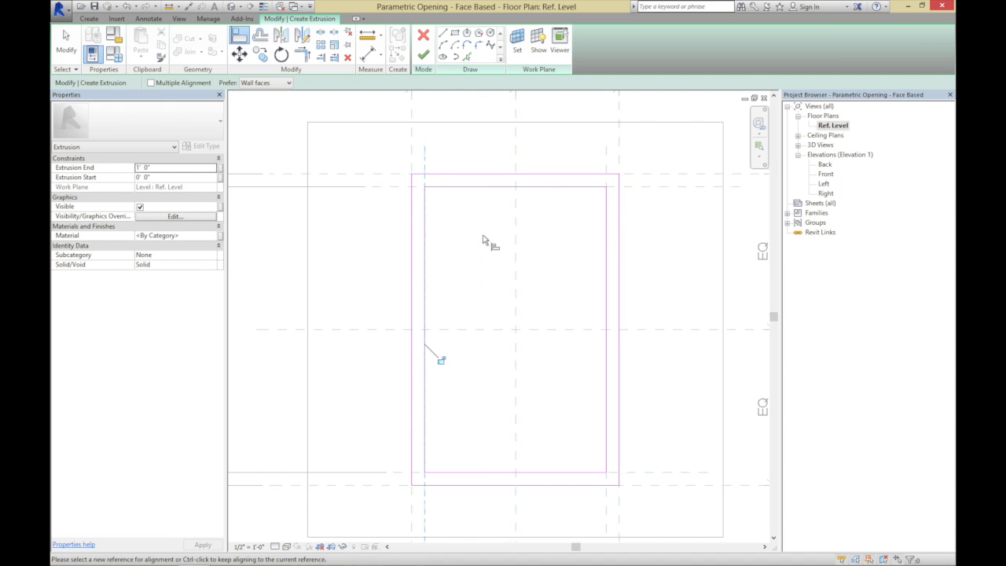
click(439, 359)
click(422, 55)
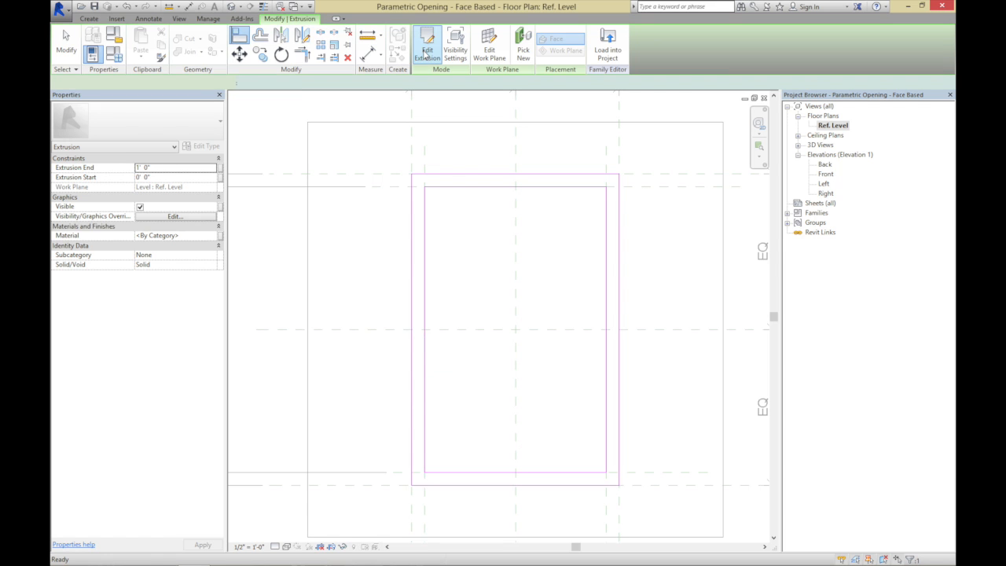
In the Front elevation, stretch the frame extrusion to start at about -5 7/8" and end at about 2 1/2"
double_click(832, 176)
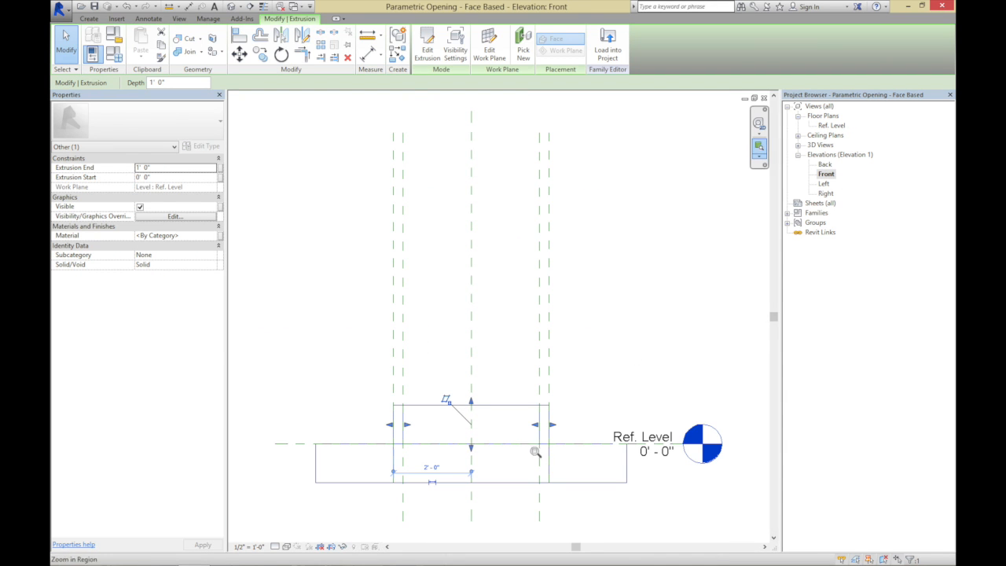
drag(379, 380, 597, 510)
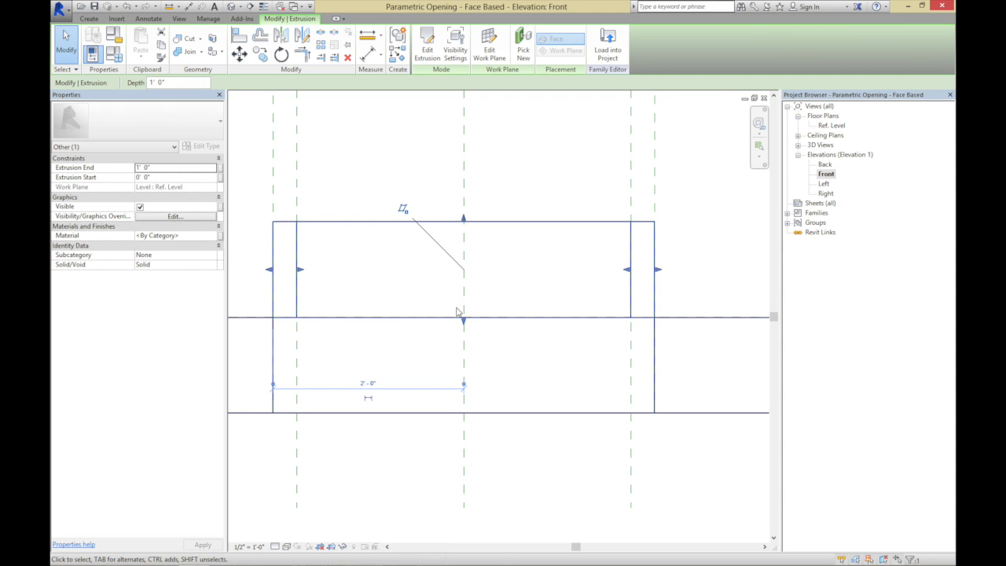
drag(463, 321, 461, 364)
drag(464, 219, 444, 297)
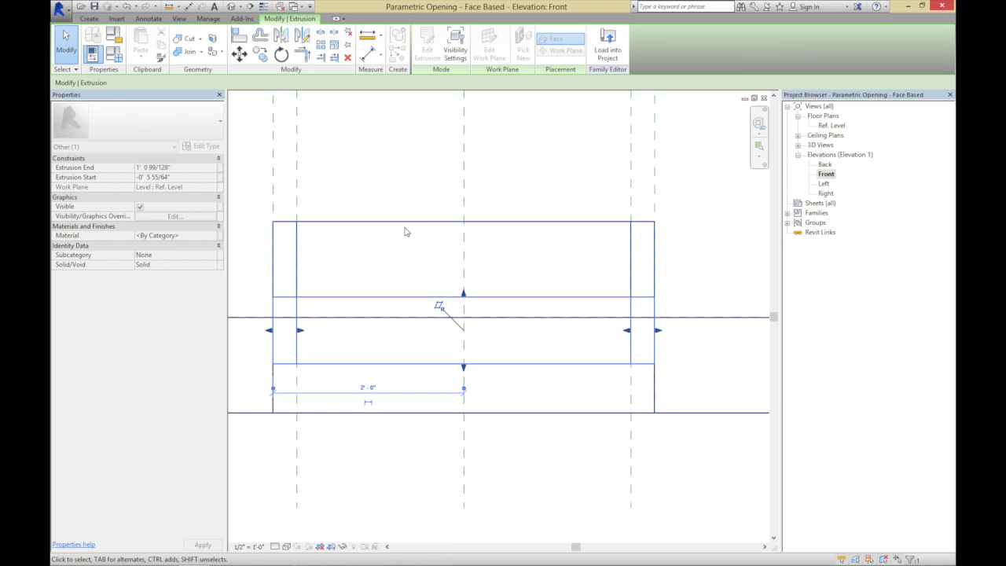
click(348, 166)
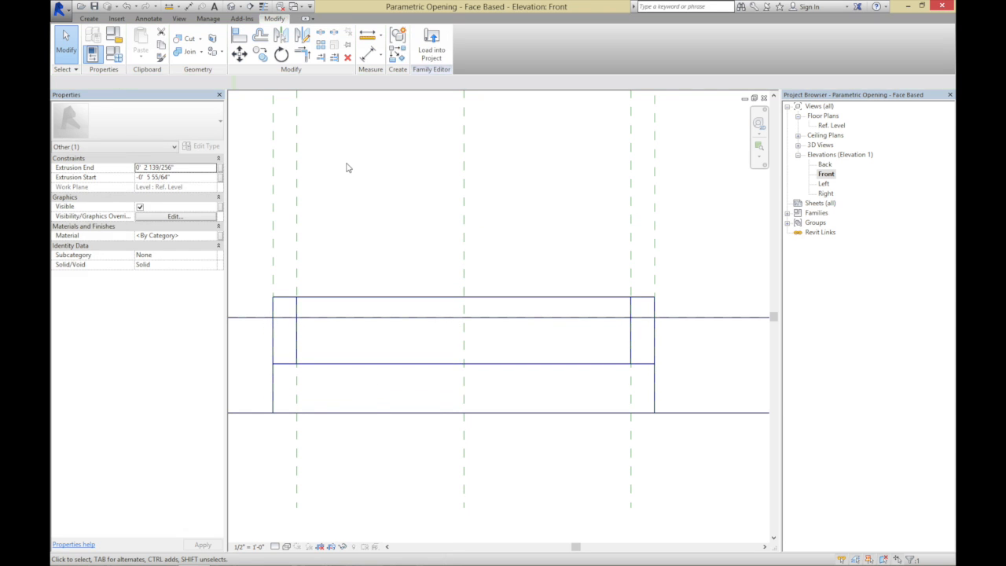
Set the frame extrusion's start to -3" and its end to 1", and view the frame in 3D
click(321, 296)
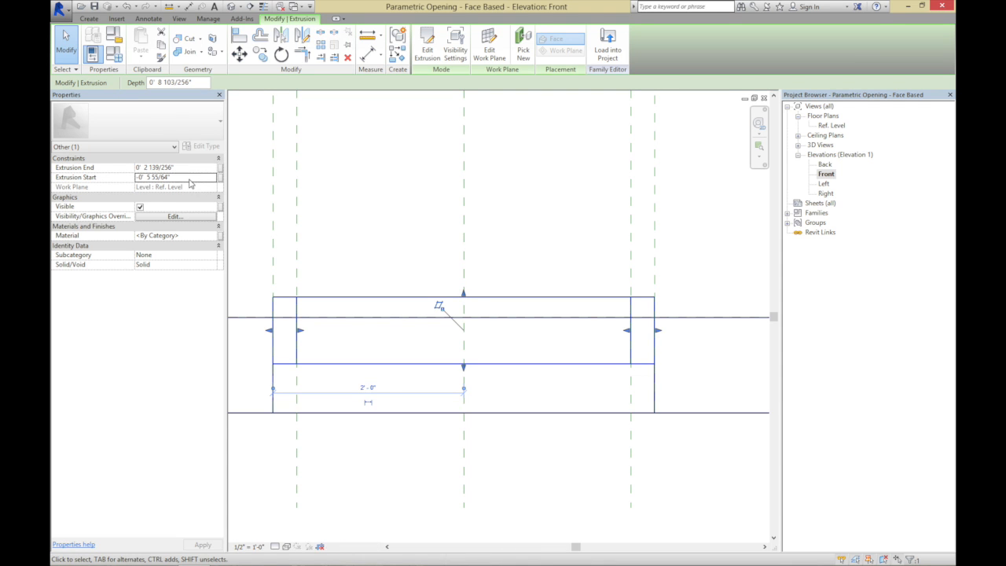
click(190, 178)
text(-3)
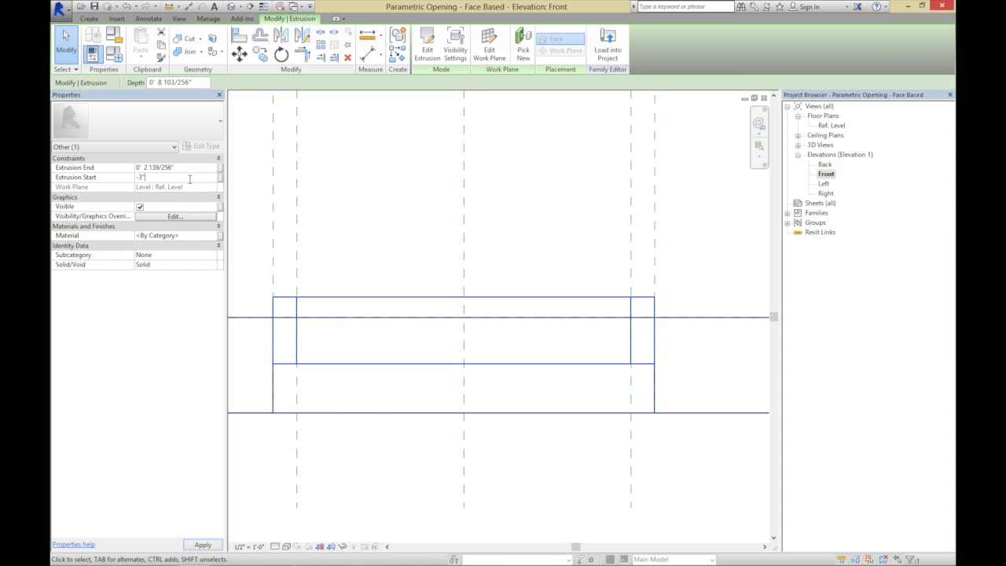
key(Return)
click(192, 167)
text(0' 3")
click(201, 546)
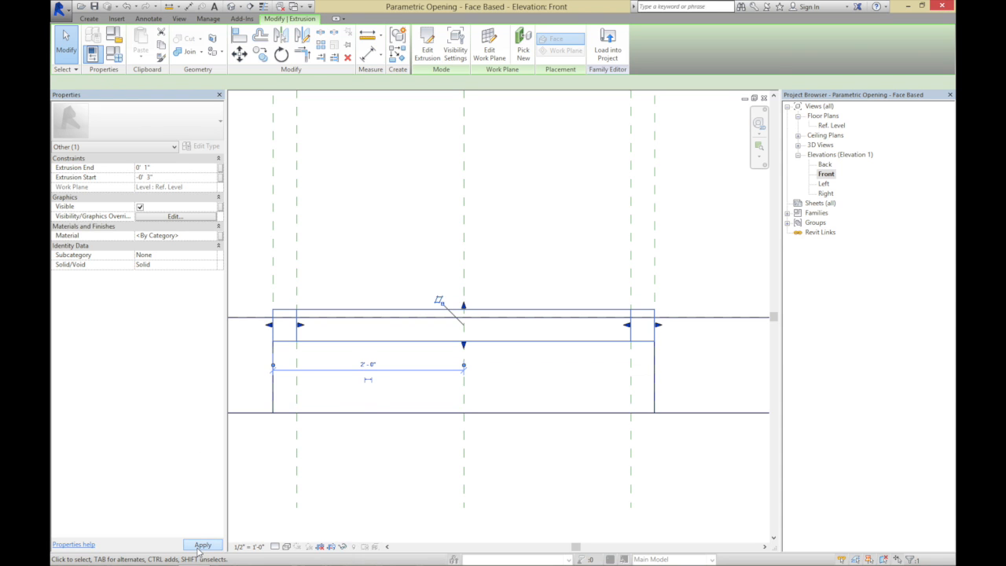
click(380, 242)
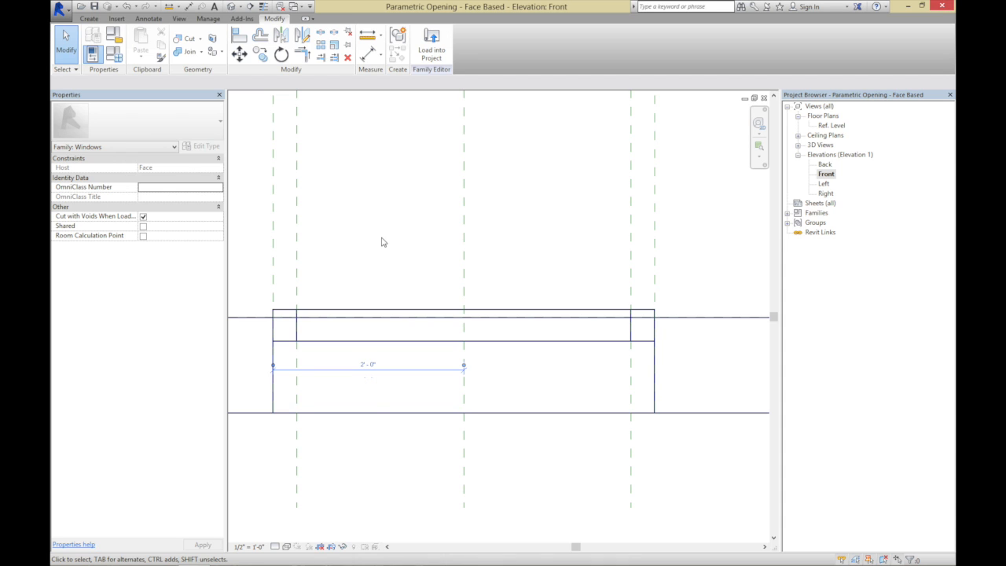
click(235, 6)
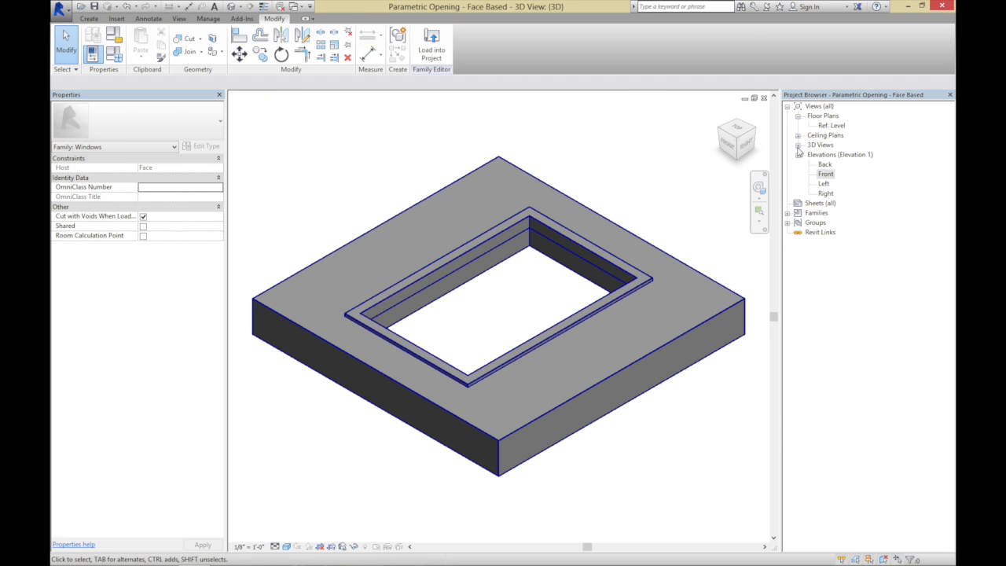
In the Ref. Level plan, start another solid extrusion and sketch a rectangle about 1'-10" by 3'-6" inside the frame
double_click(839, 127)
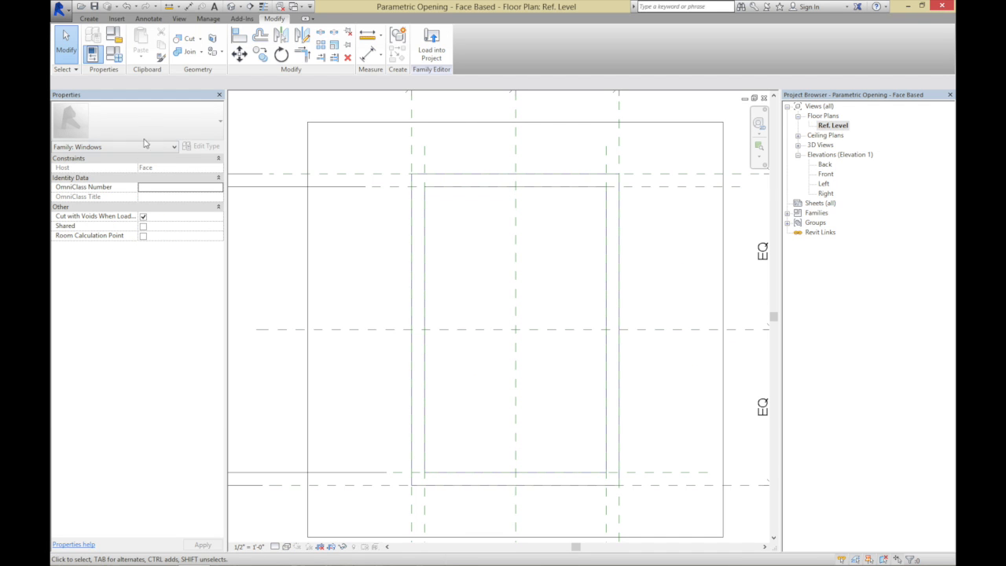
click(89, 18)
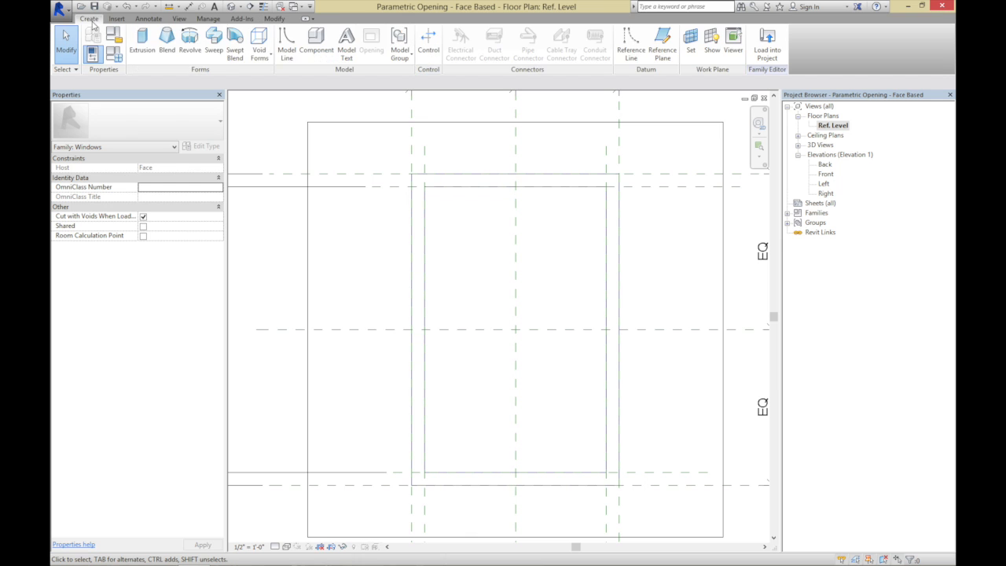
click(142, 41)
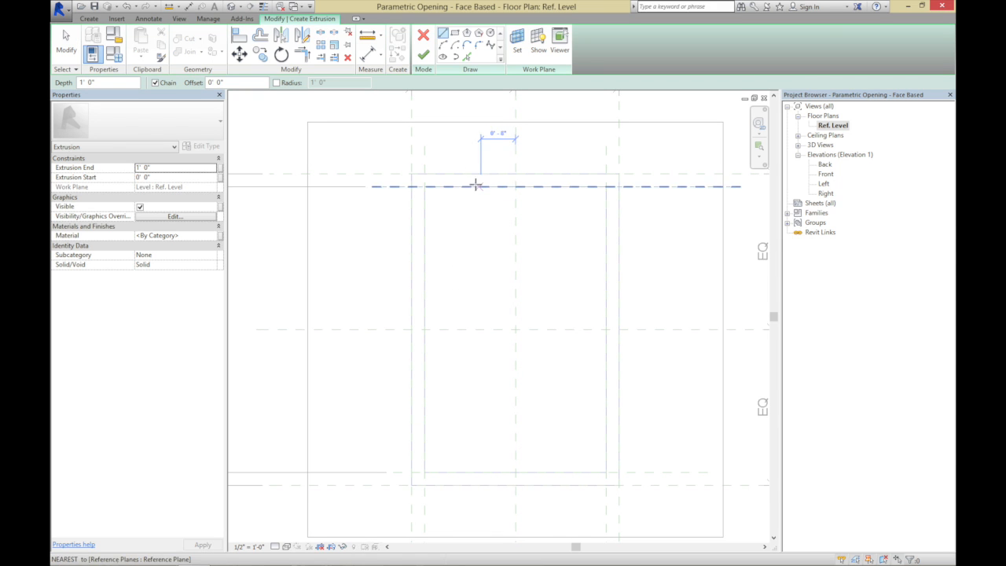
click(454, 32)
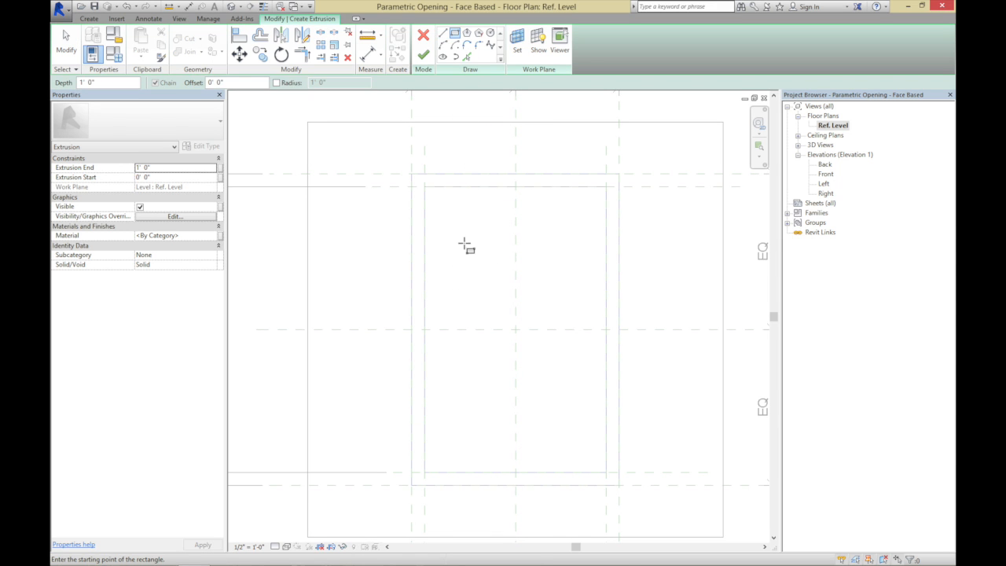
click(464, 243)
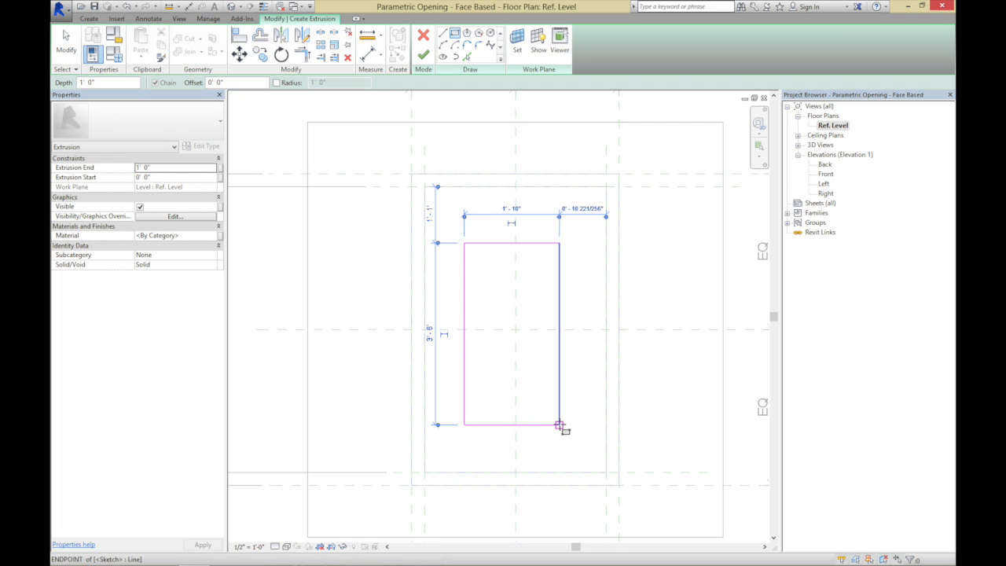
click(558, 424)
Align and lock the four edges of the sketch rectangle to the inner Frame Width reference planes, and finish the glazing extrusion
key(a)
key(l)
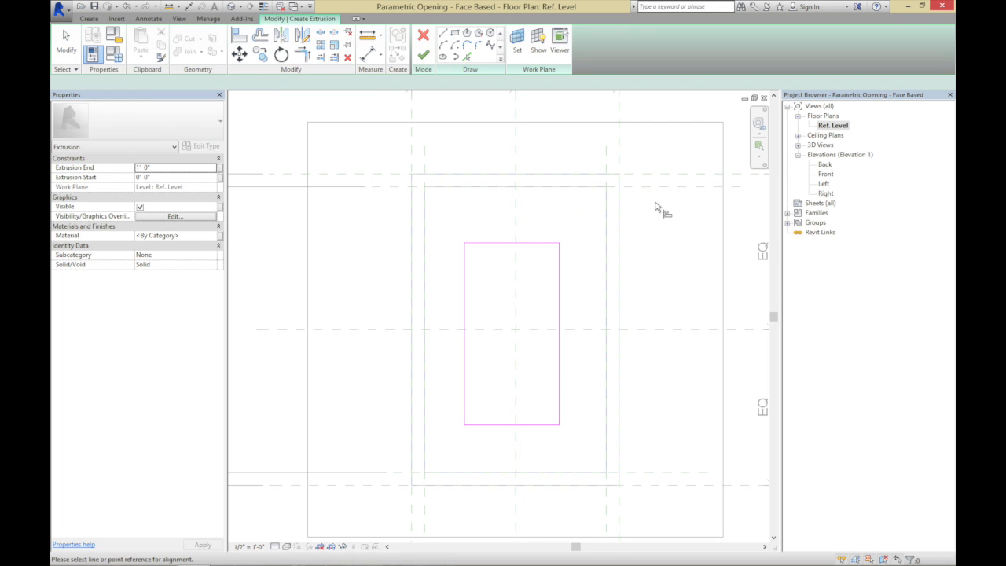
click(597, 186)
click(534, 243)
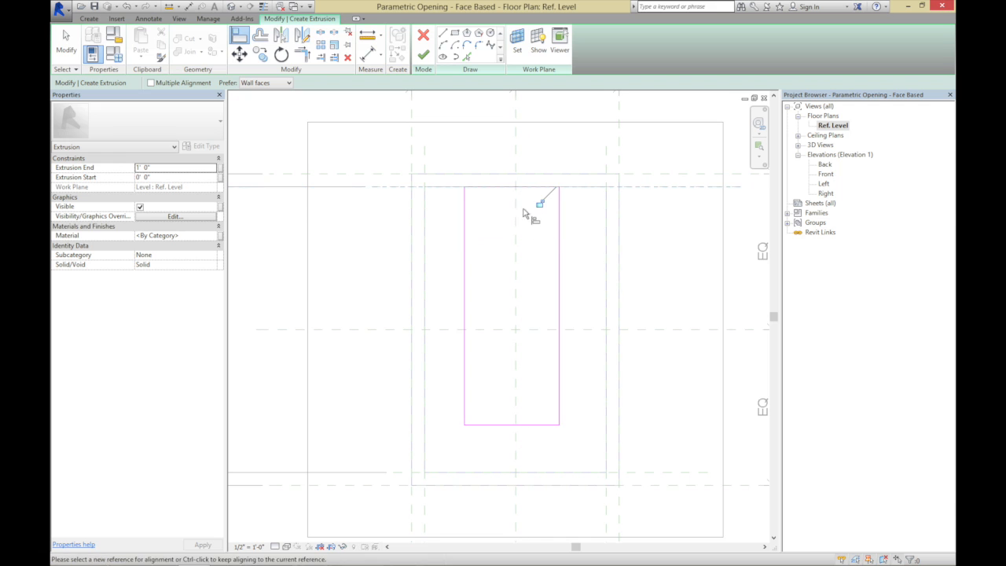
click(606, 165)
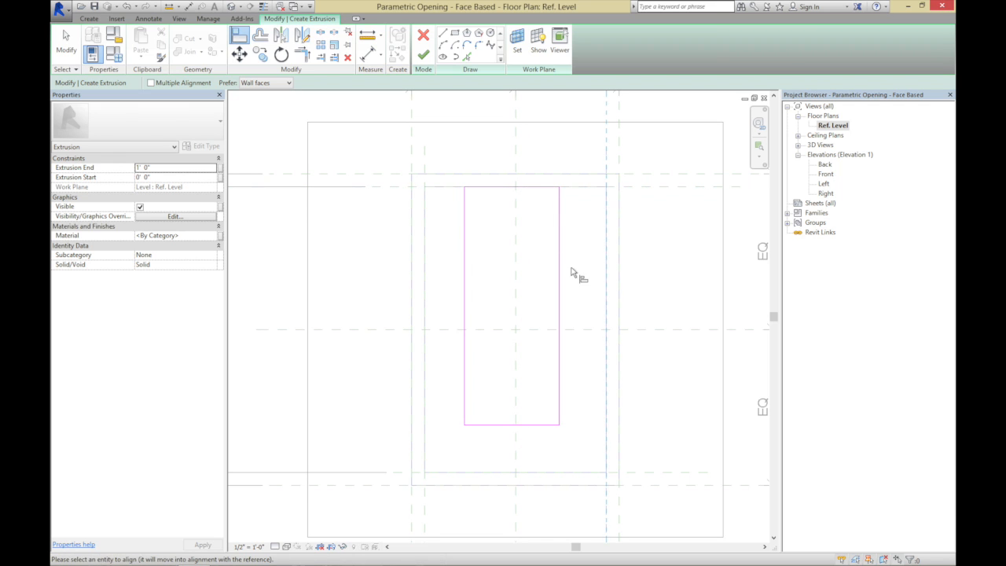
click(559, 278)
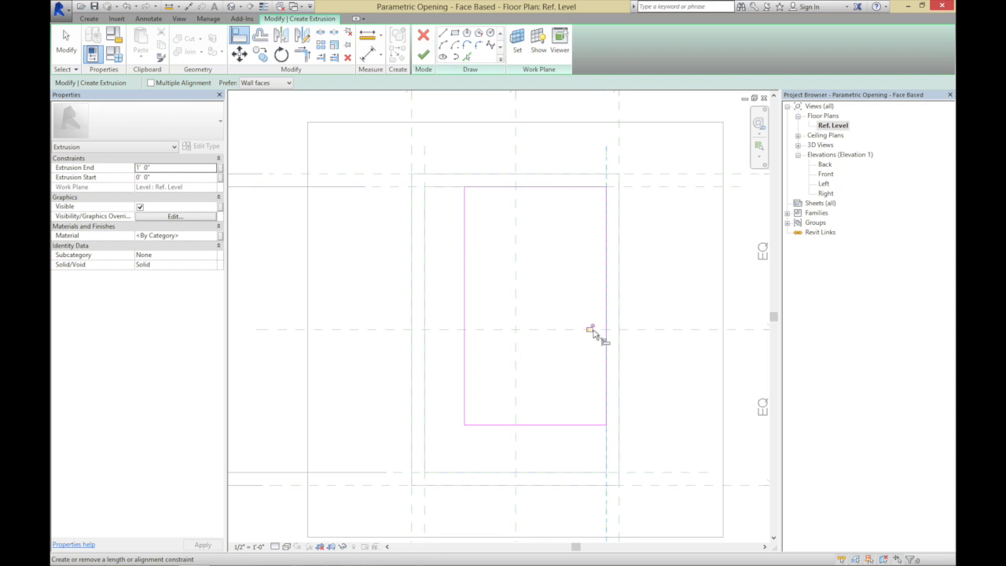
click(658, 473)
click(589, 424)
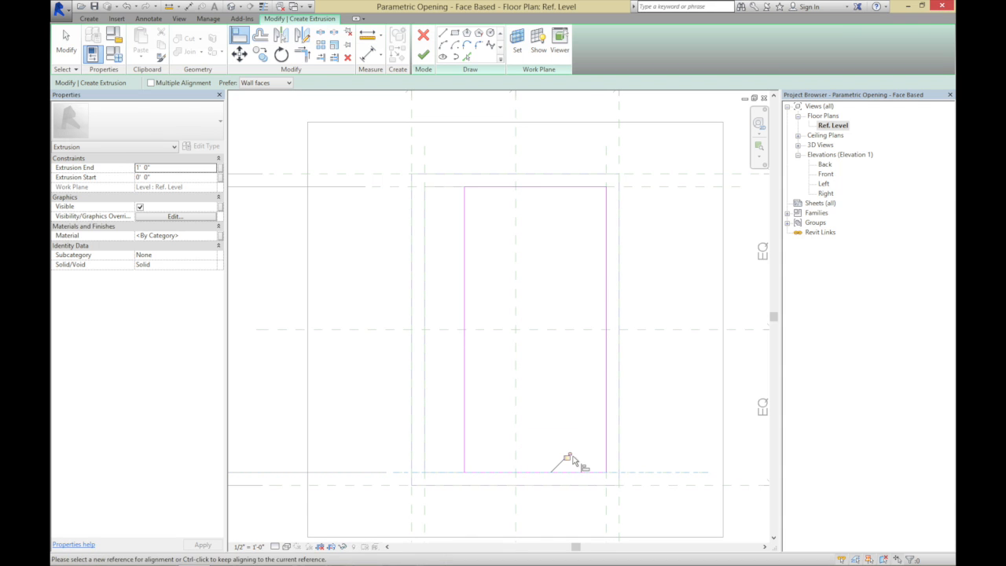
click(425, 160)
click(464, 221)
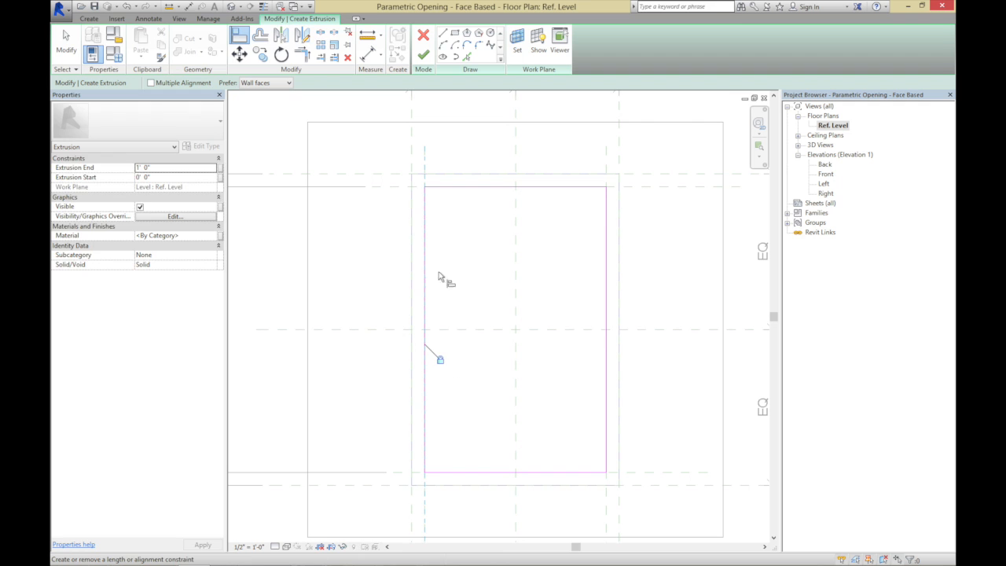
click(423, 55)
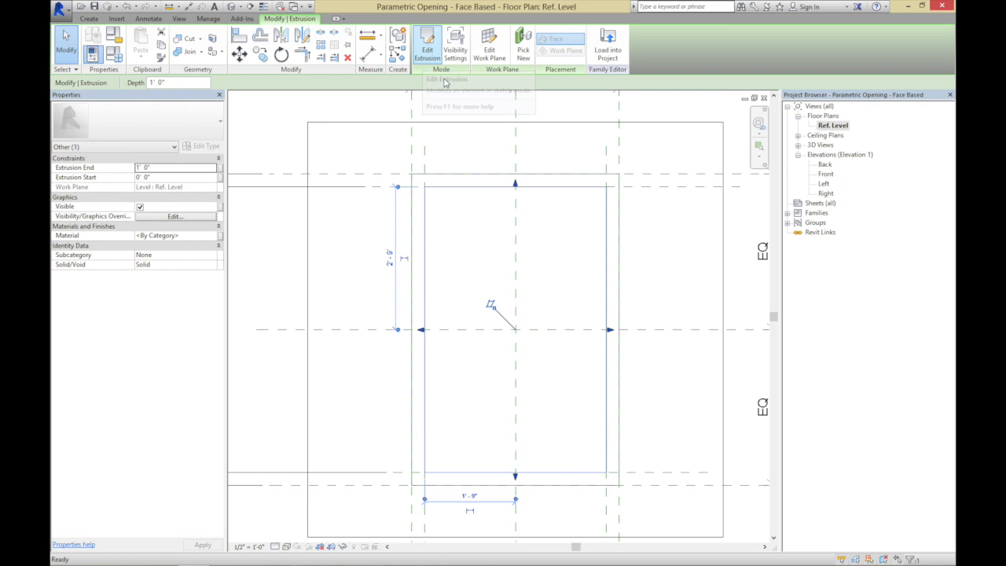
In the Front elevation, stretch the glazing extrusion to start at about -10" and end at about -5 1/8"
double_click(824, 174)
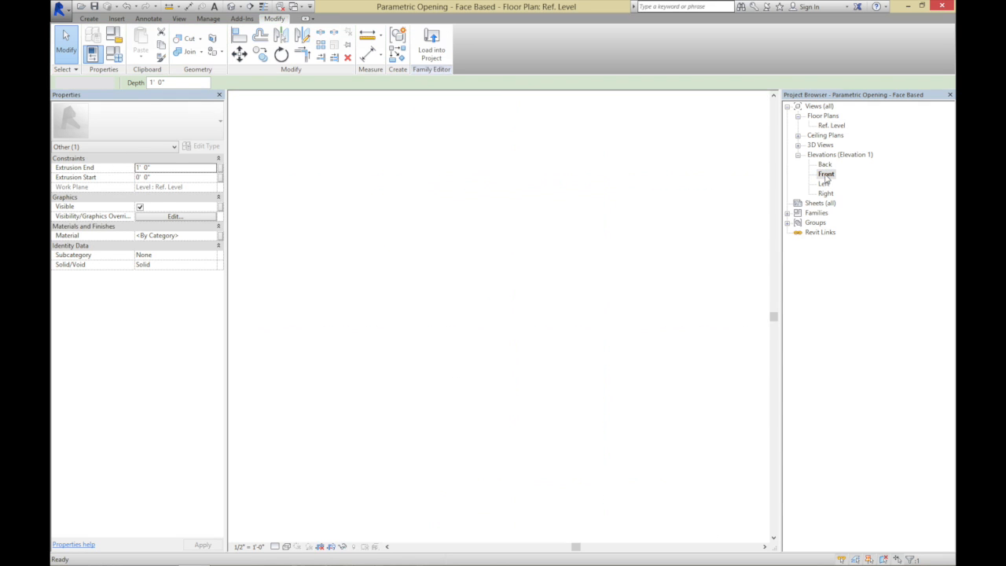
click(296, 192)
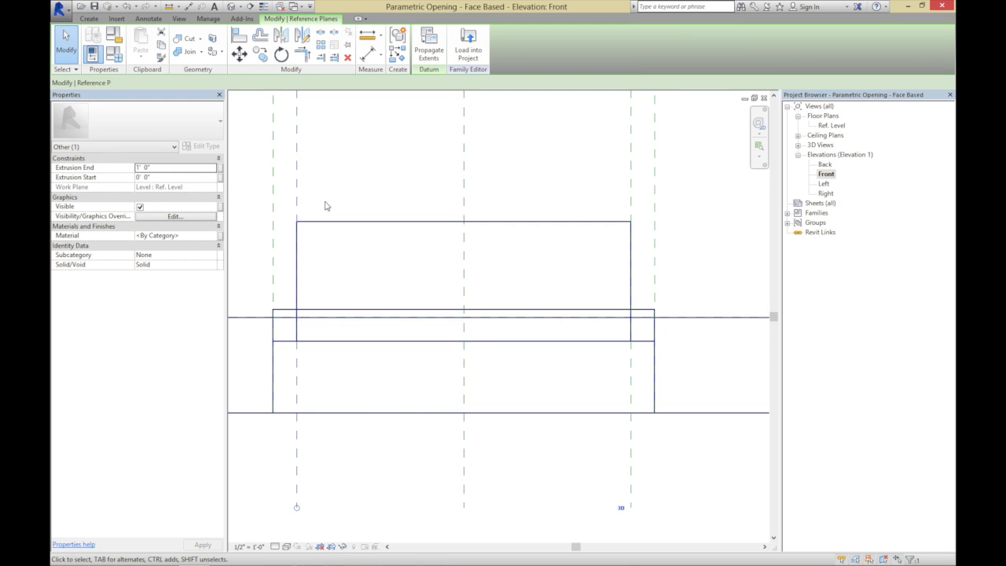
click(330, 222)
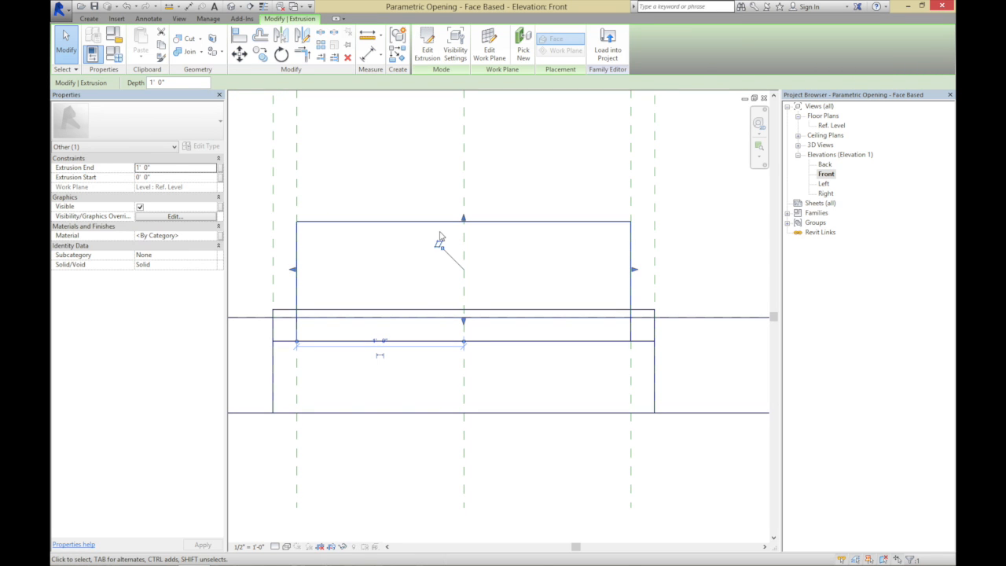
drag(464, 322, 462, 398)
drag(462, 222, 452, 362)
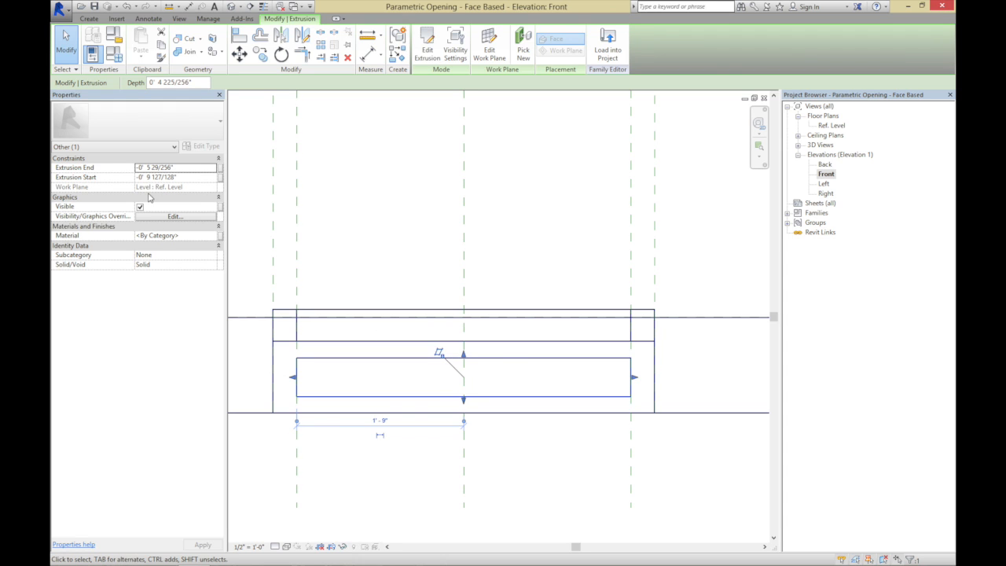
Set the glazing extrusion's end to 0 and its start to -3/8", and view the family in 3D
click(190, 168)
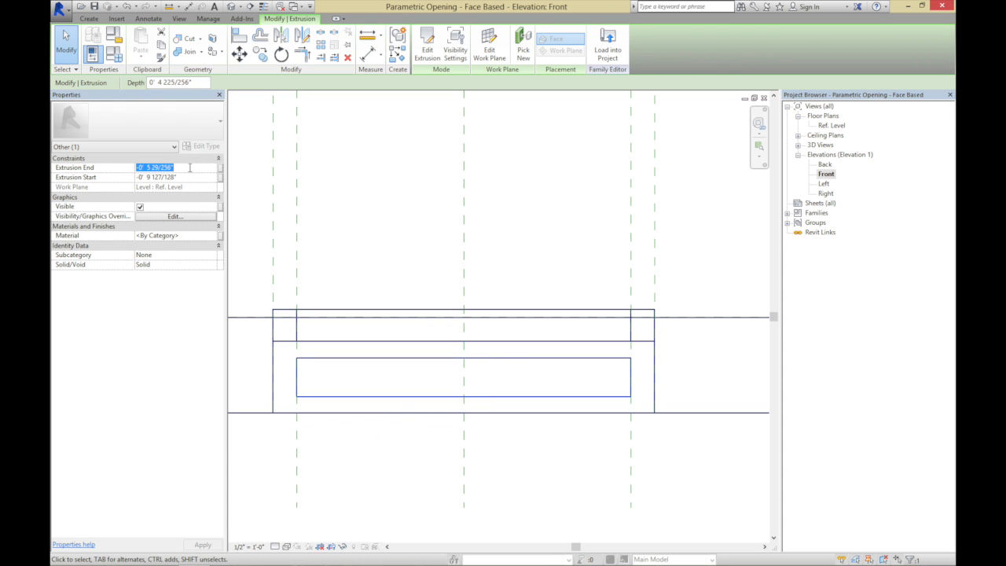
text(0)
click(190, 178)
text(-3/)
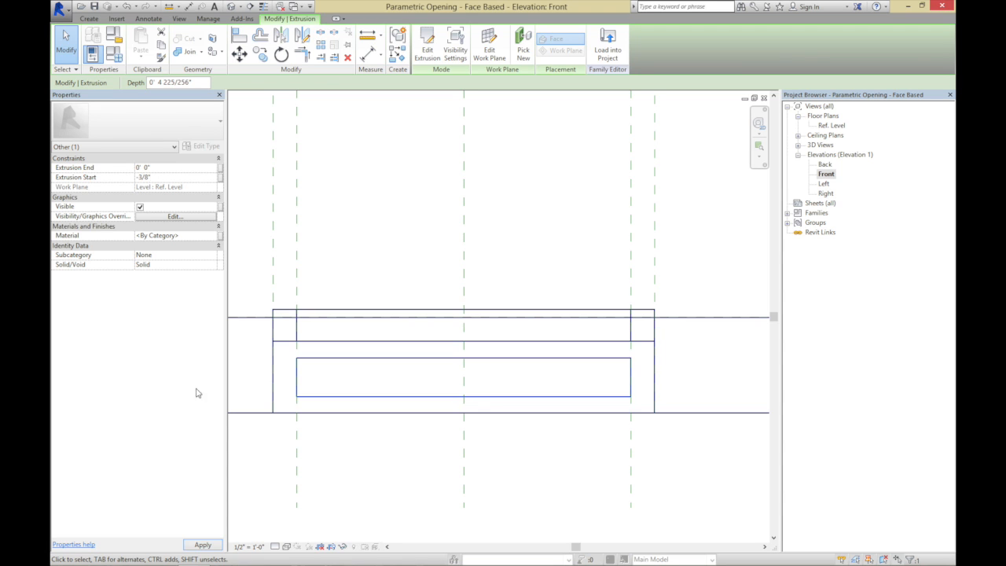
click(202, 545)
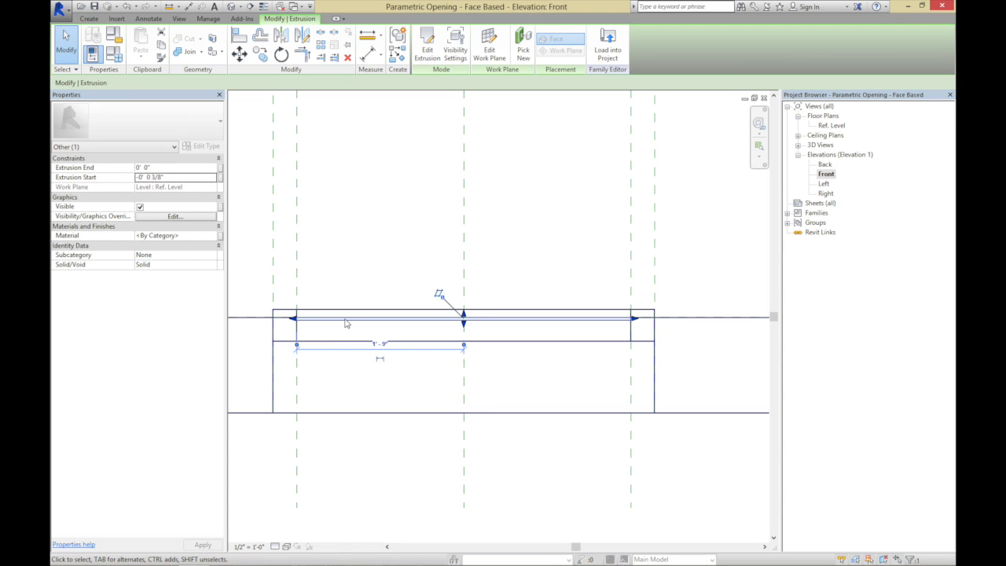
click(365, 267)
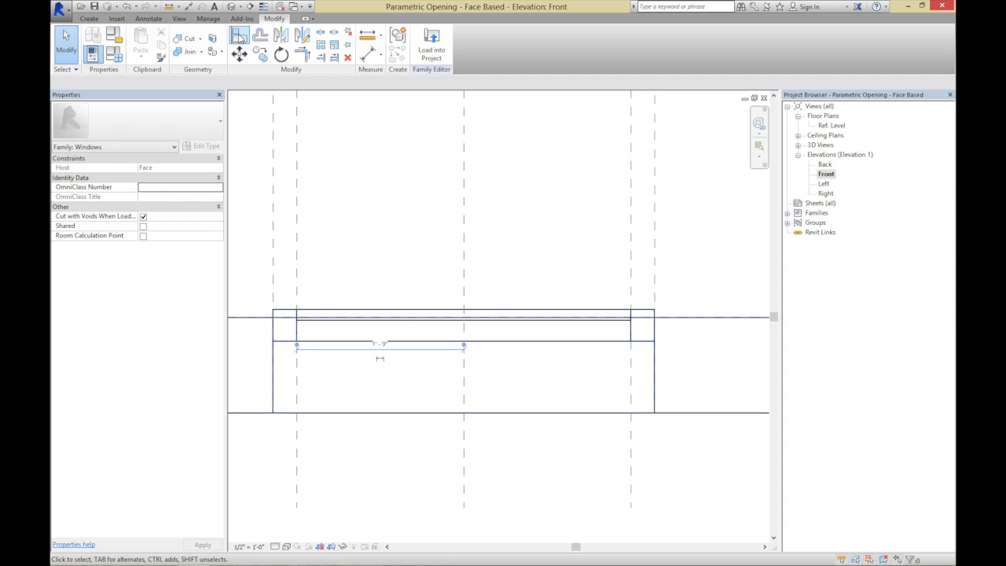
click(231, 6)
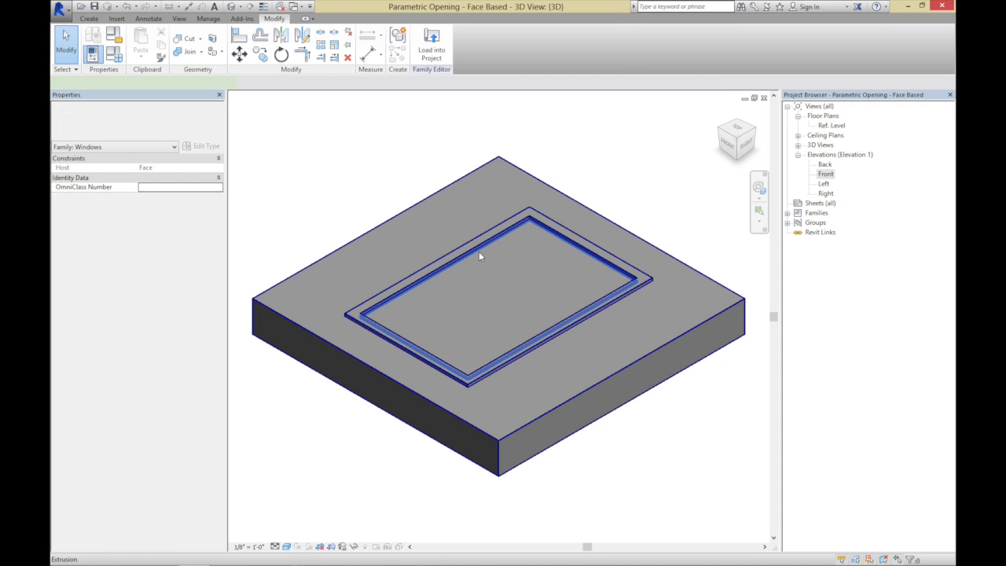
Associate the glazing extrusion's material with a new instance parameter named Glazing Material, grouped under Analysis Results
click(478, 251)
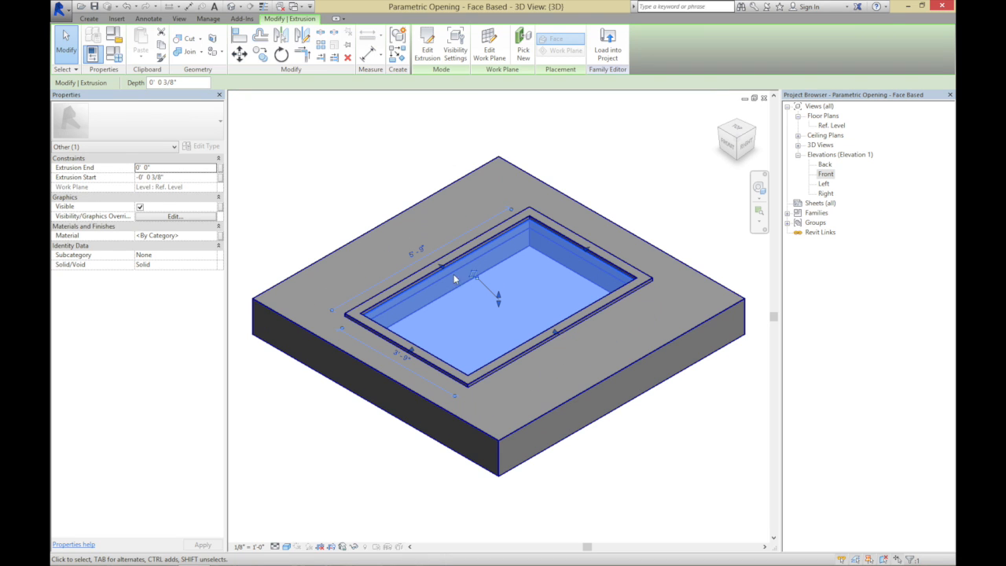
key(Escape)
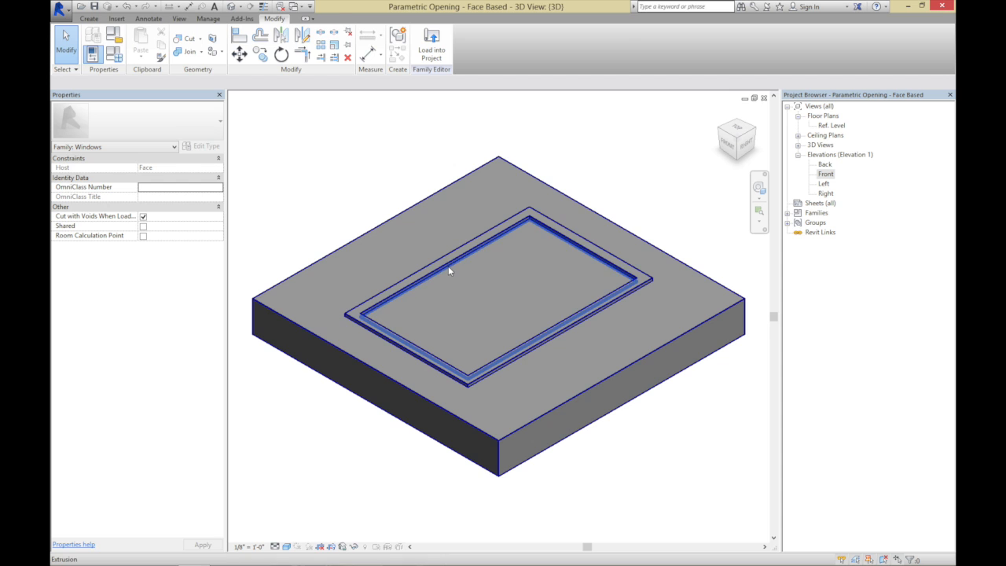
click(448, 267)
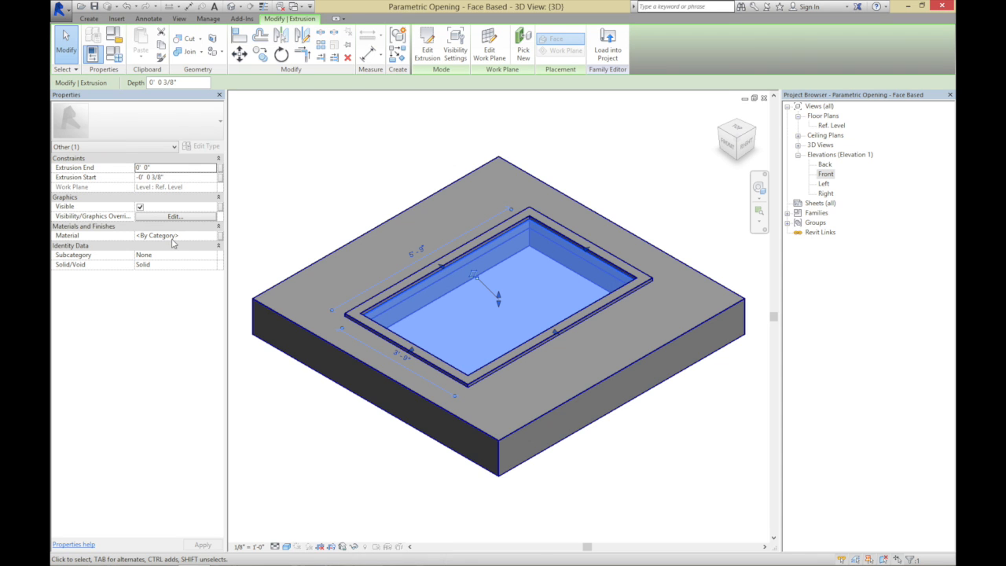
click(220, 239)
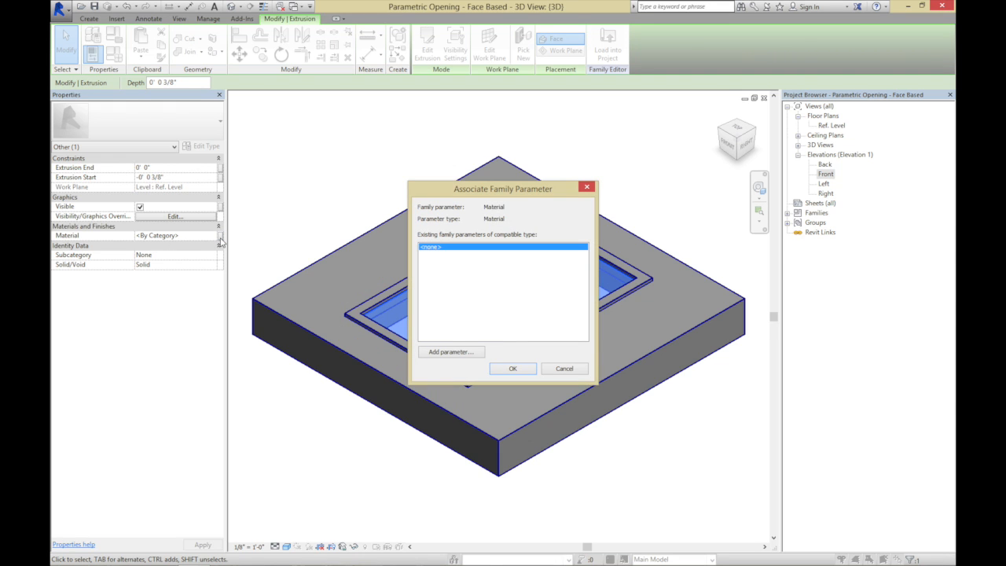
click(450, 352)
text(G)
click(450, 348)
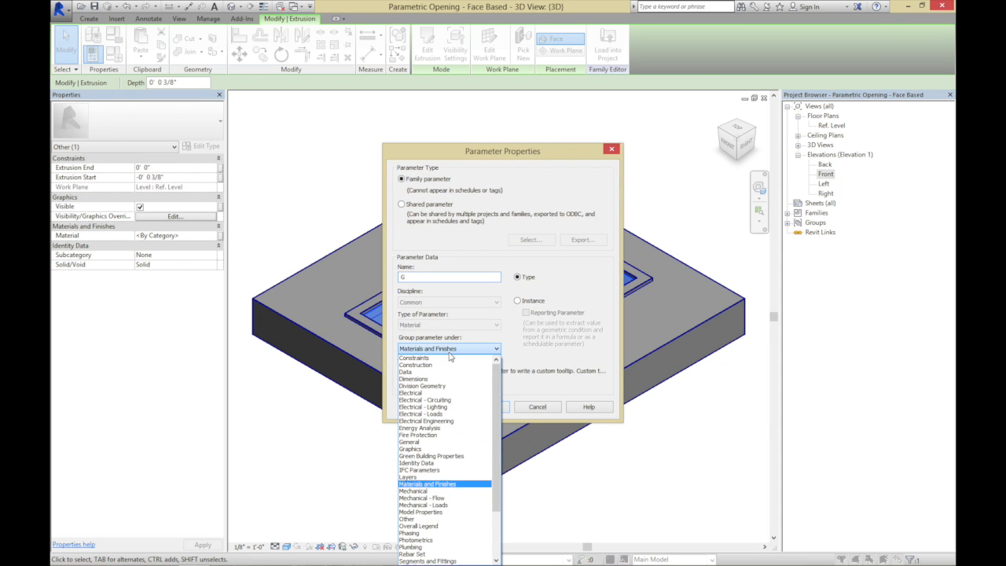
click(414, 277)
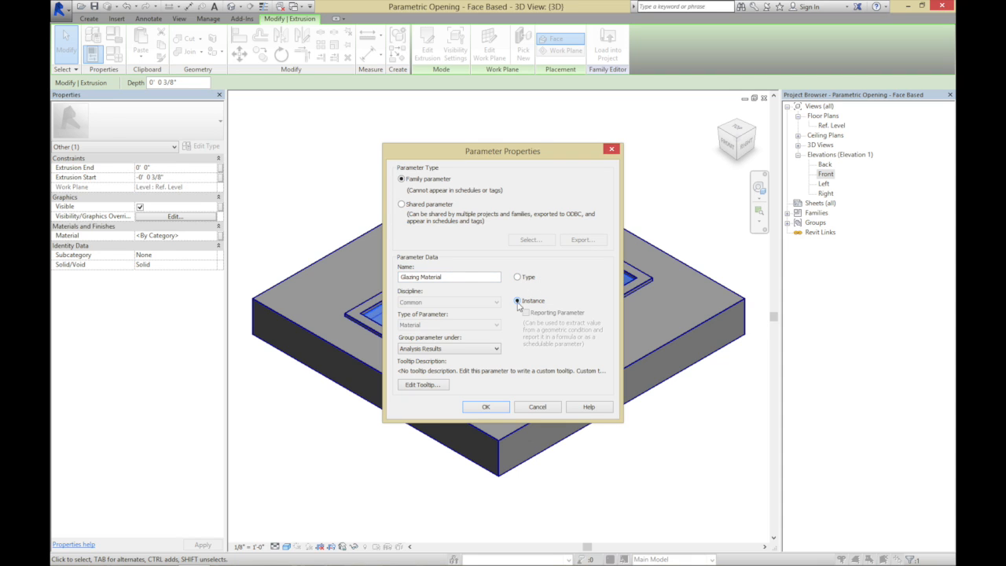
click(497, 407)
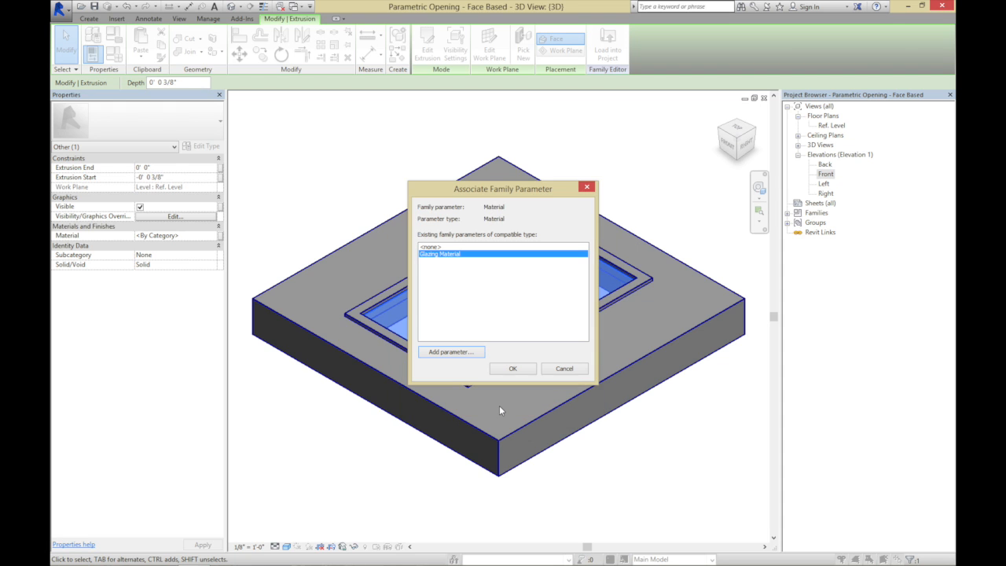
click(507, 369)
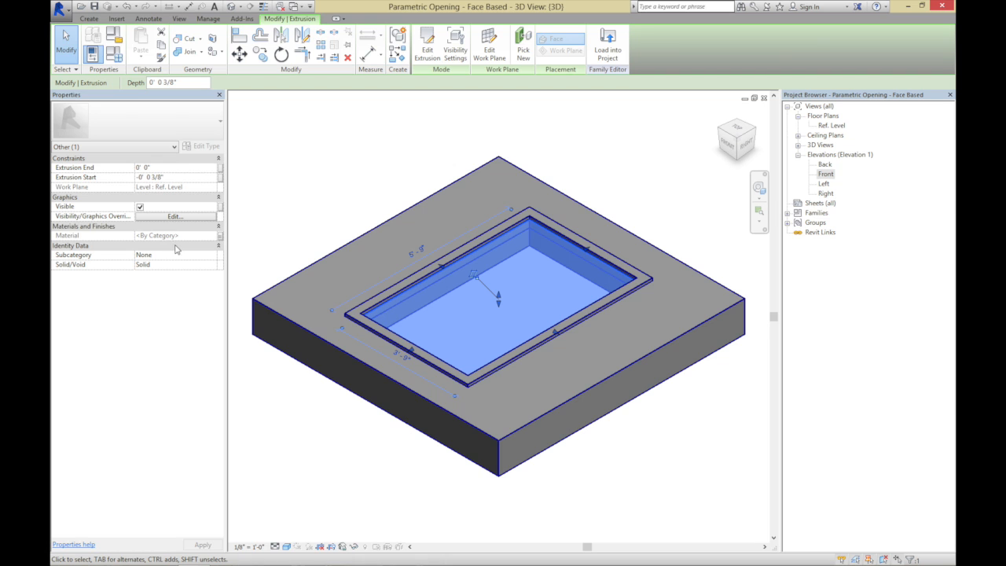
click(579, 166)
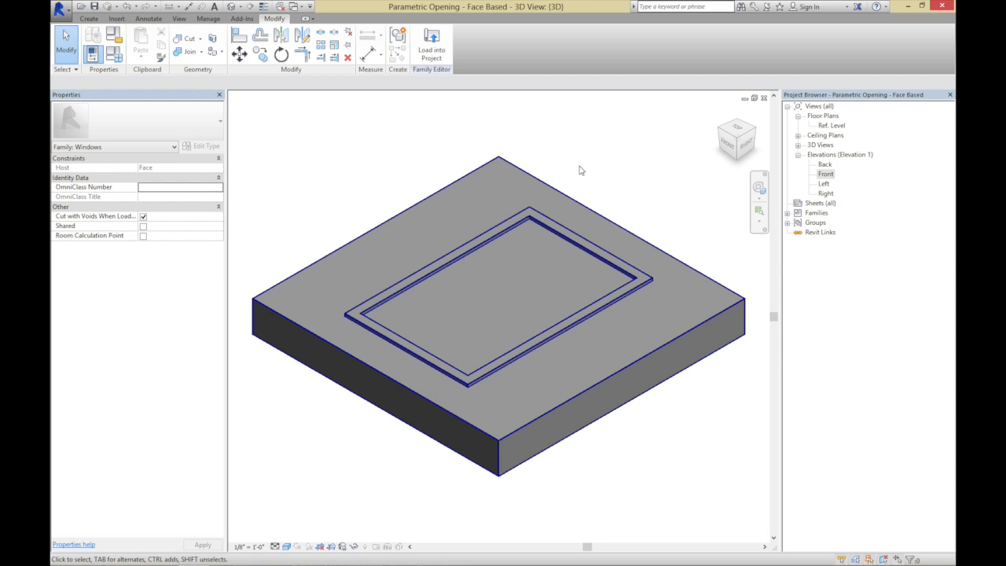
Associate the frame extrusion's material with a new family parameter named Frame Material, grouped under Materials and Finishes
click(527, 216)
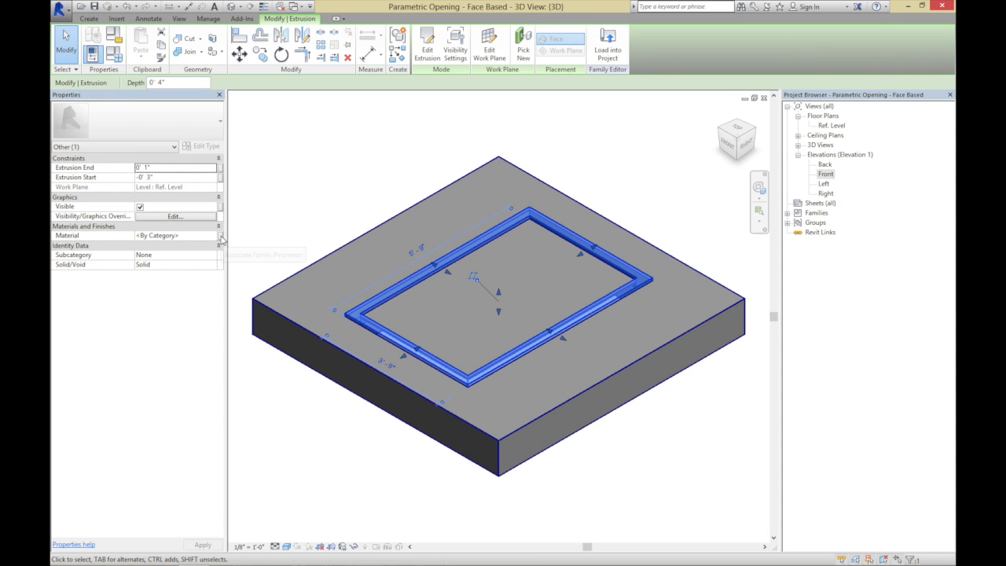
click(221, 236)
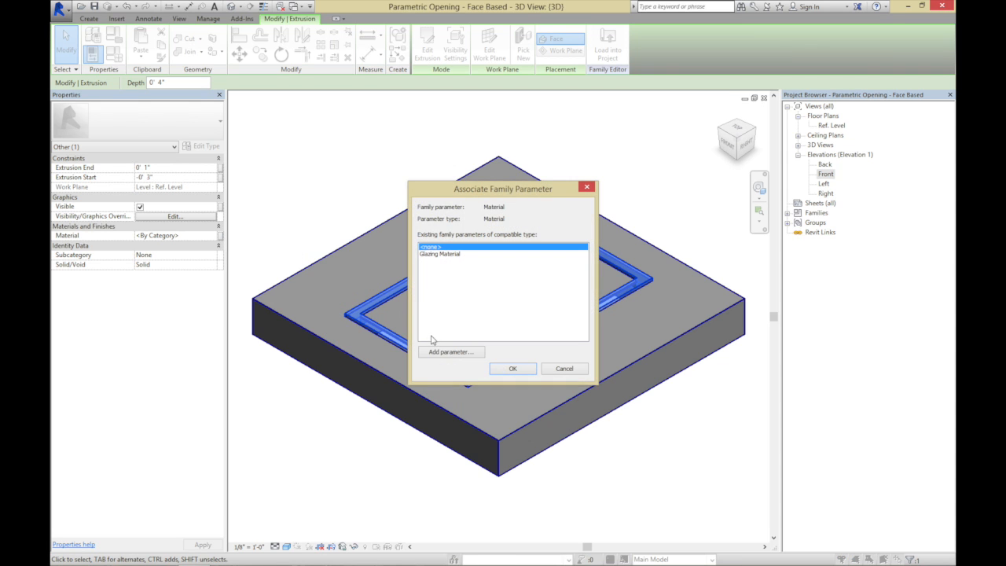
click(451, 352)
text(Frame Material)
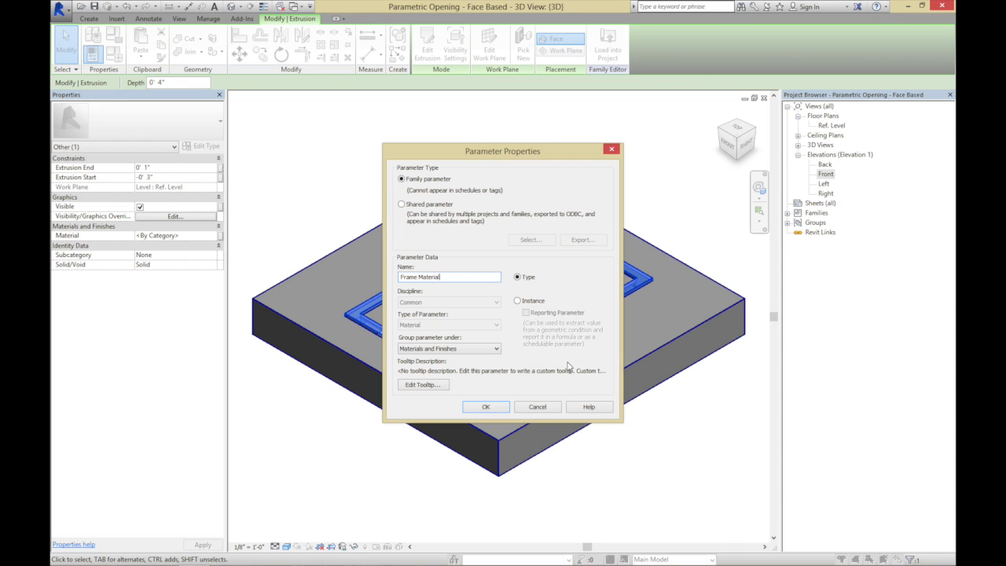
click(503, 407)
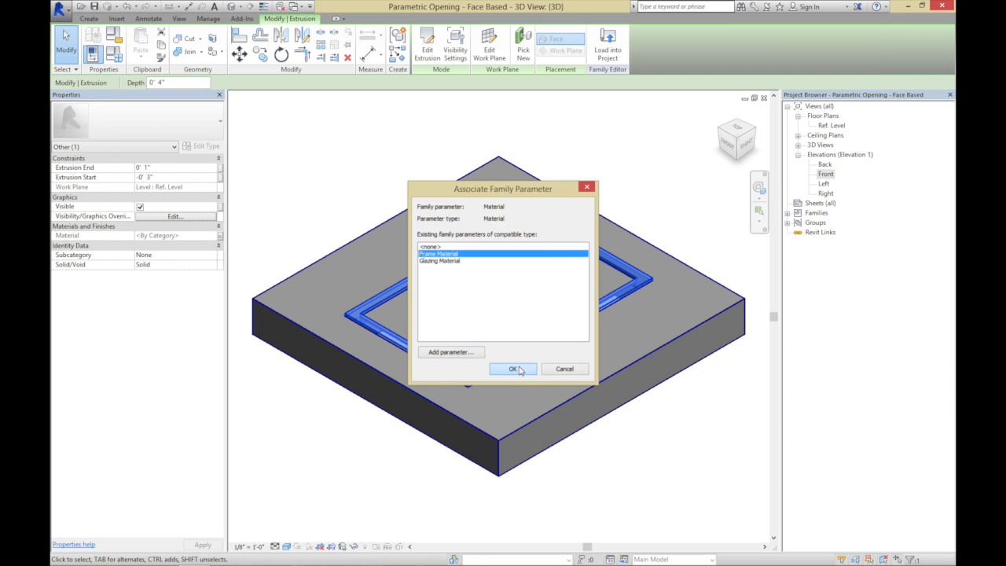
click(518, 369)
click(340, 203)
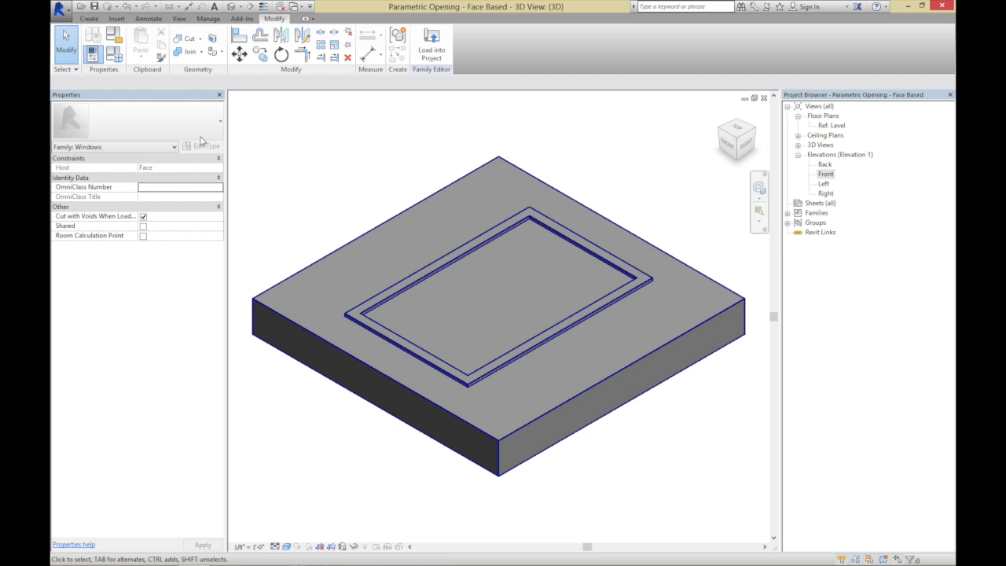
In the family types, assign the Glass material to the Glazing Material parameter and apply it
click(115, 55)
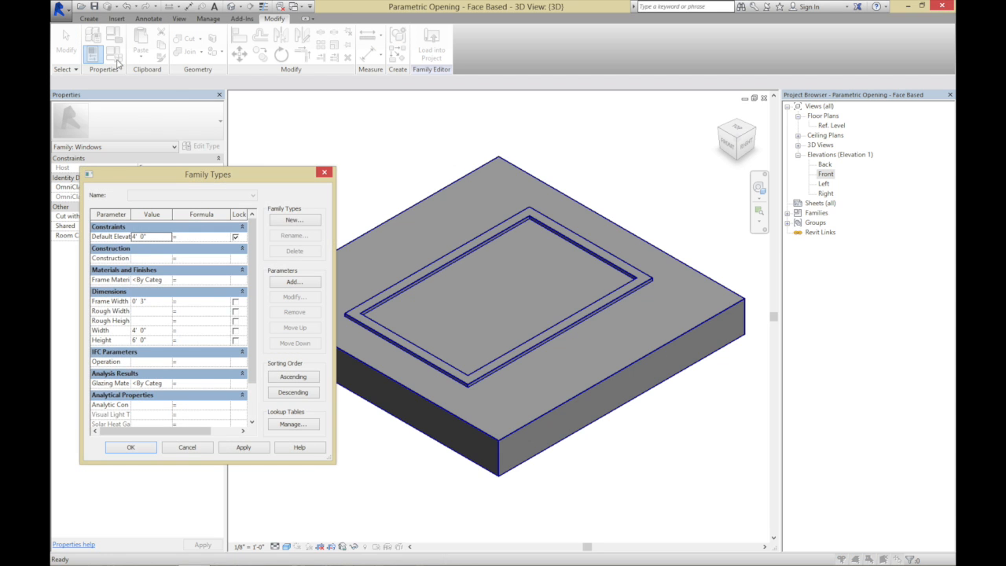
click(162, 383)
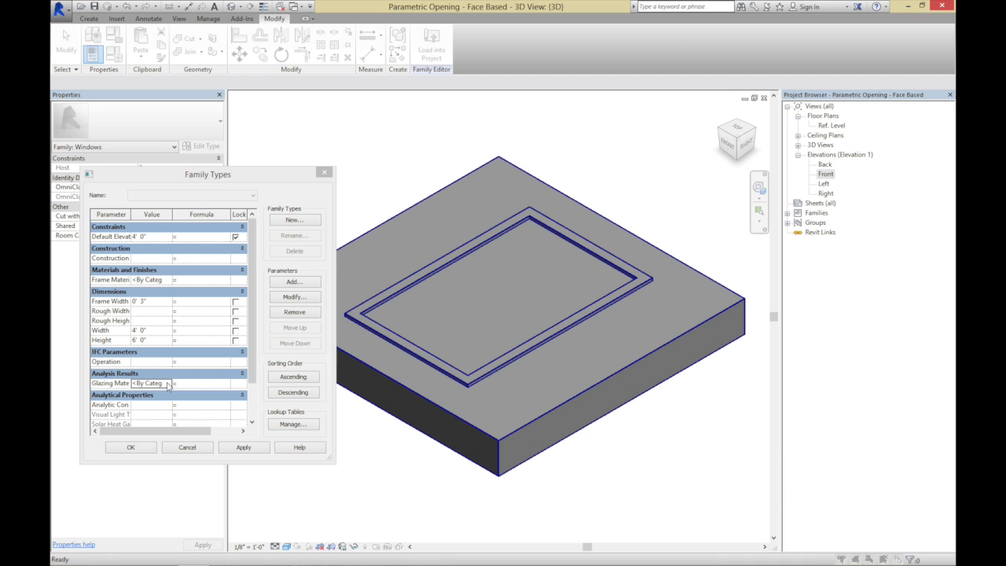
click(170, 383)
click(110, 202)
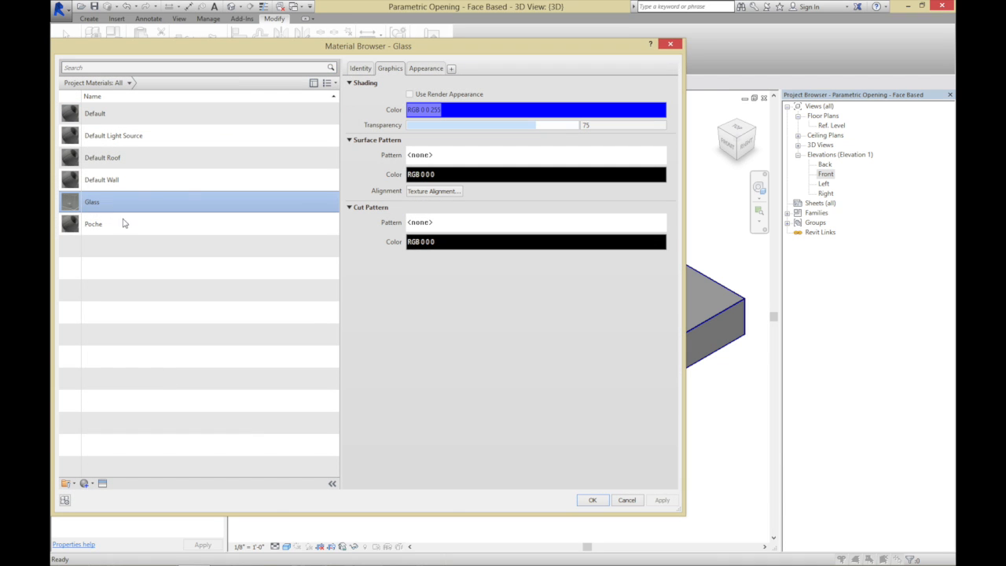
click(602, 500)
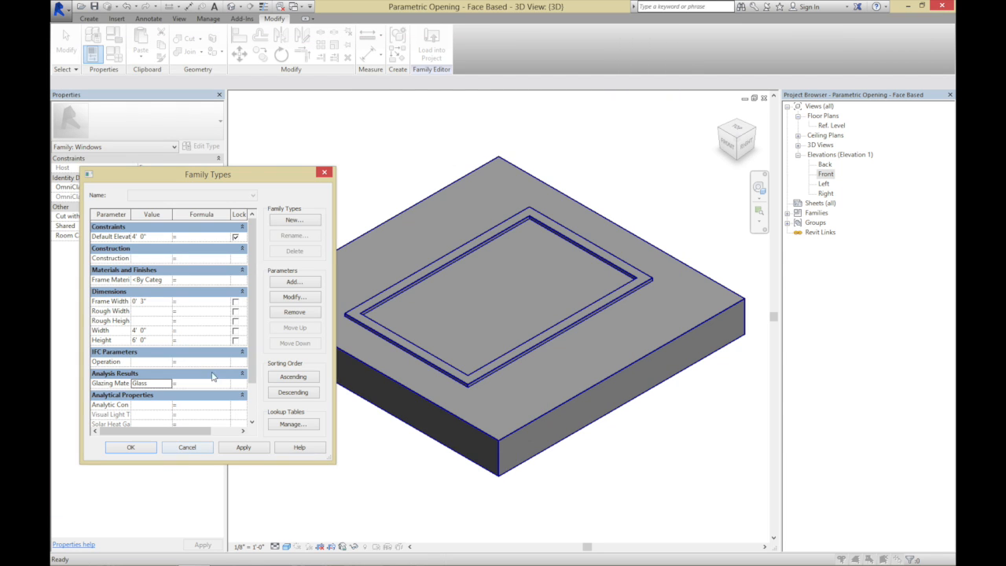
click(252, 448)
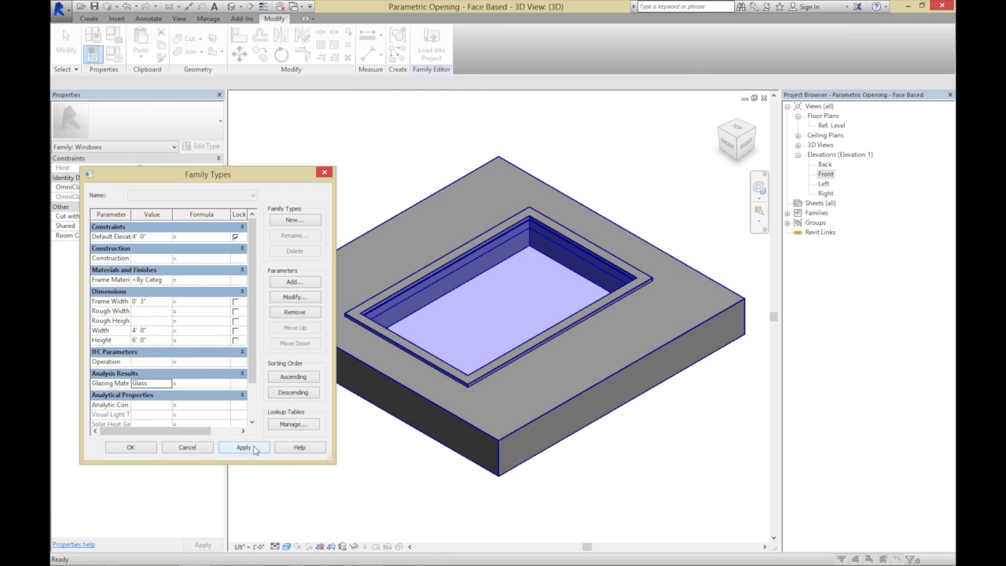
Create a new material named Window - Frame for the Frame Material parameter
click(163, 280)
click(167, 280)
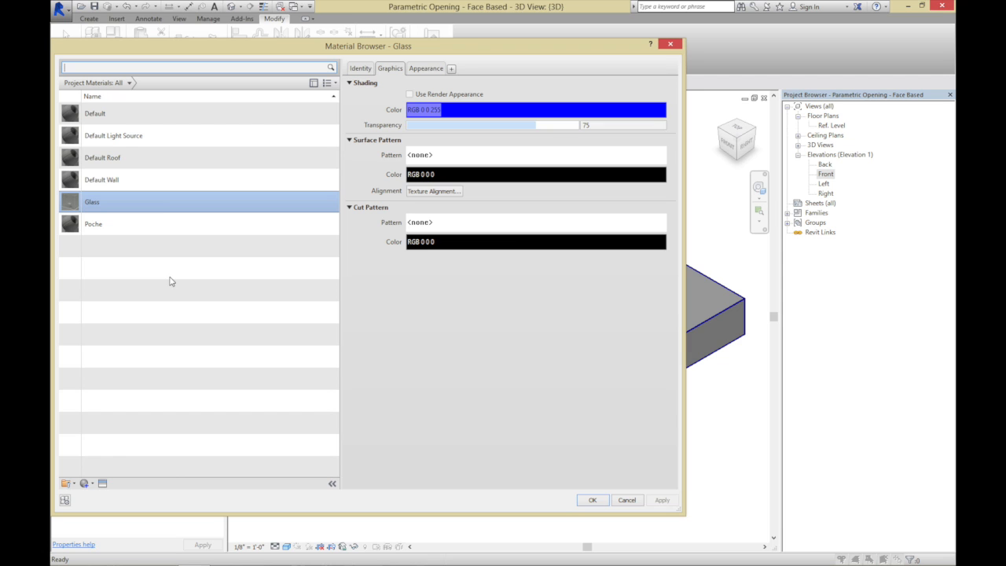
click(91, 485)
click(93, 496)
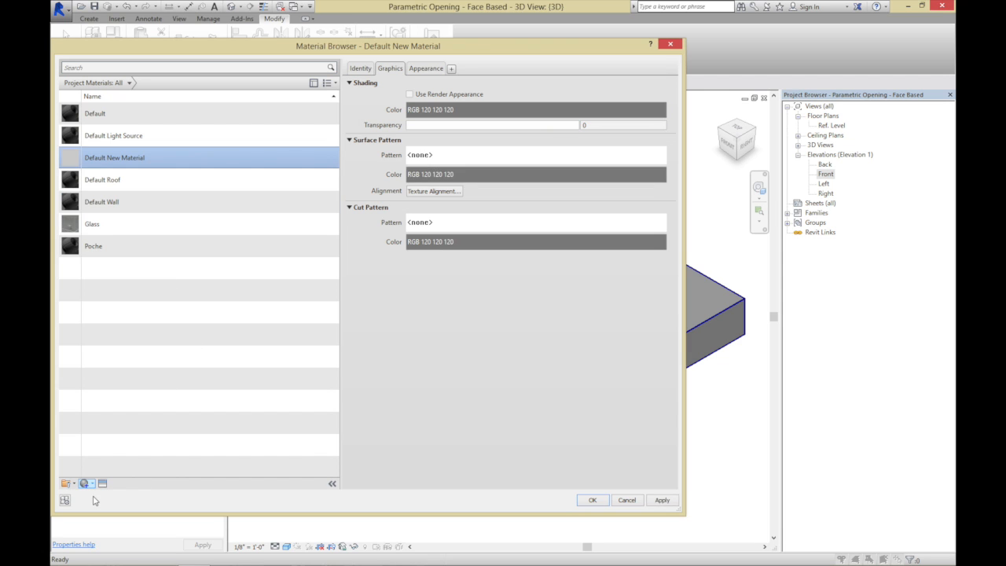
right_click(130, 161)
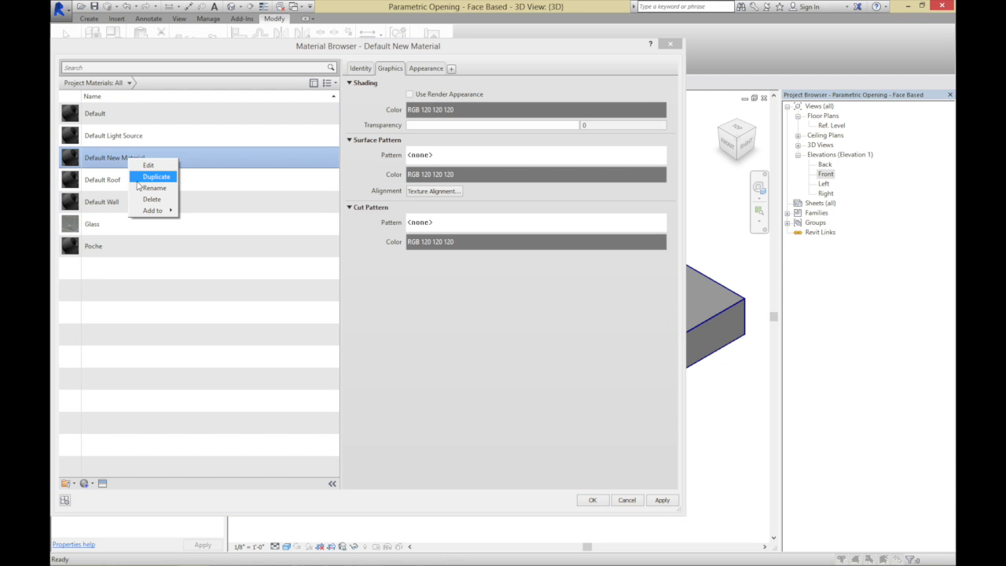
click(140, 187)
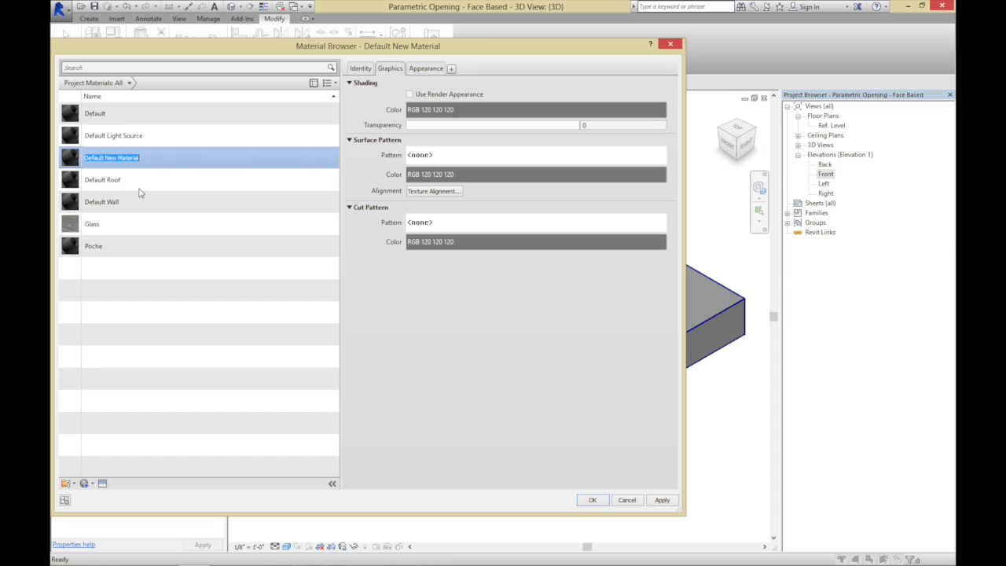
key(BackSpace)
Search the appearance assets for aluminum and replace the Window - Frame material's appearance with Anodized - Bronze
click(421, 69)
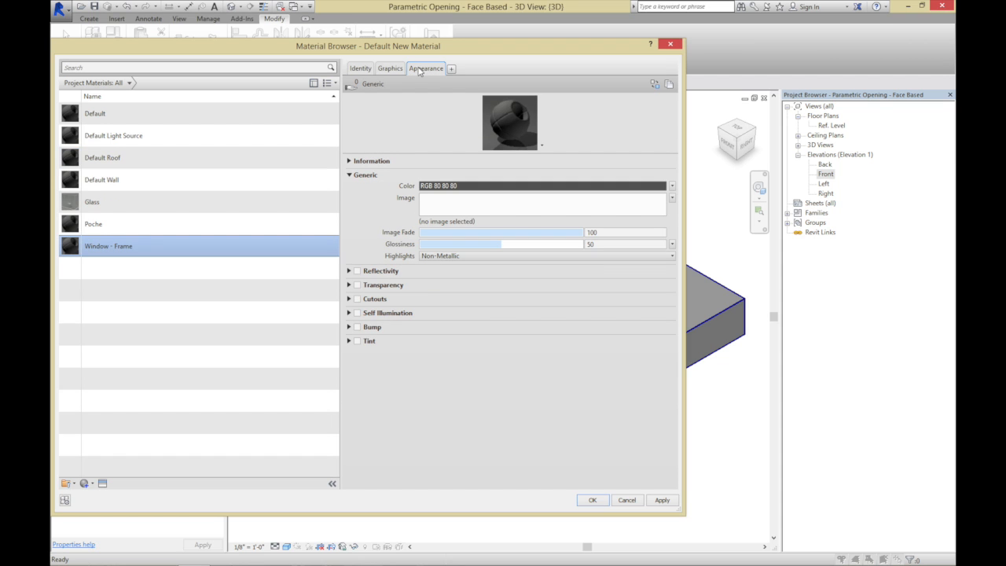
click(655, 85)
click(711, 66)
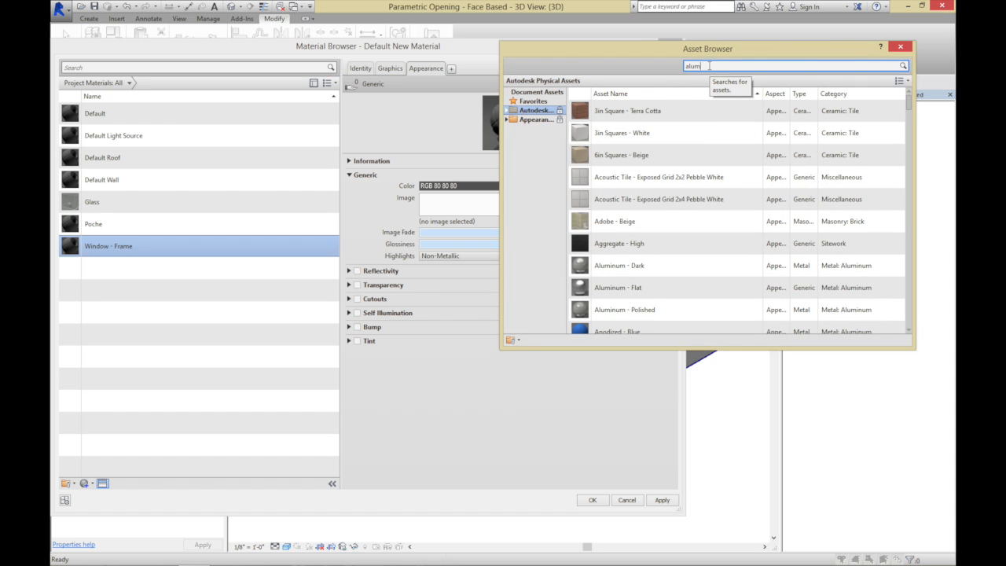
key(Return)
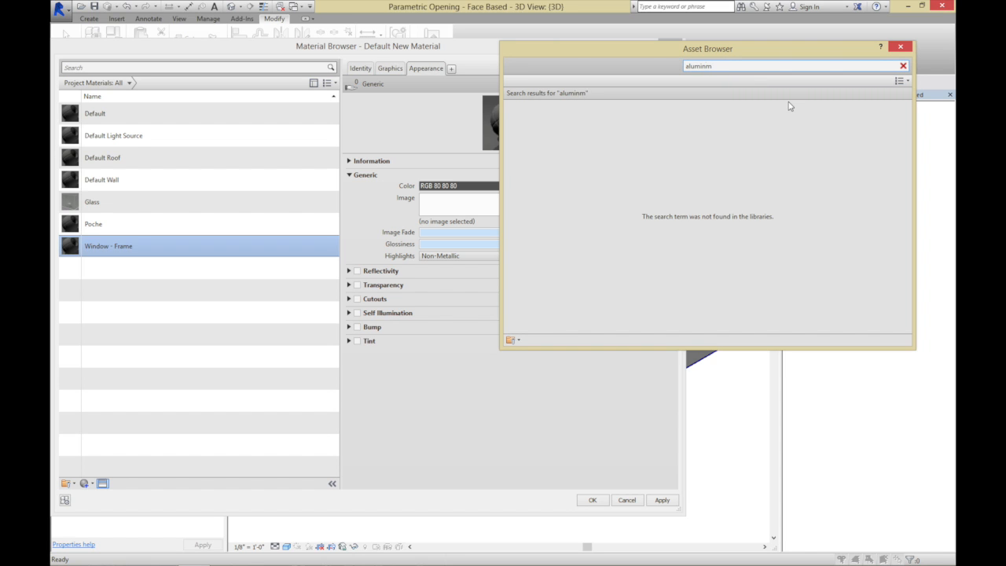
text(u)
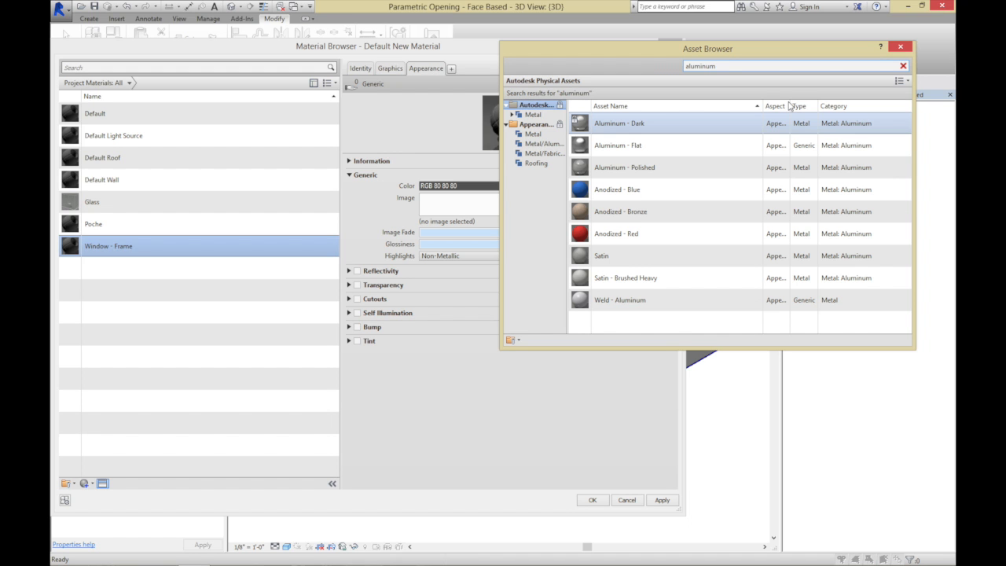
double_click(660, 218)
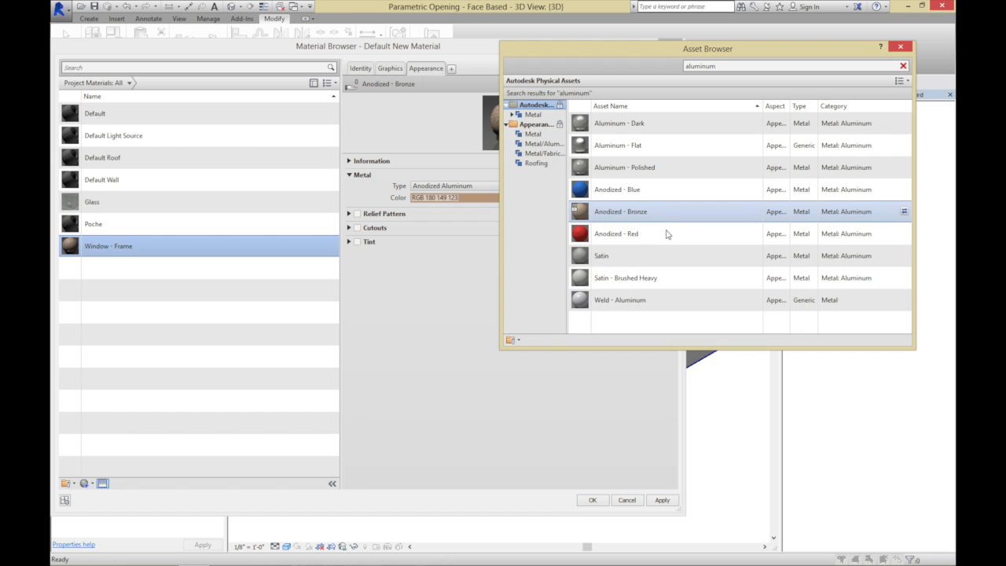
click(895, 48)
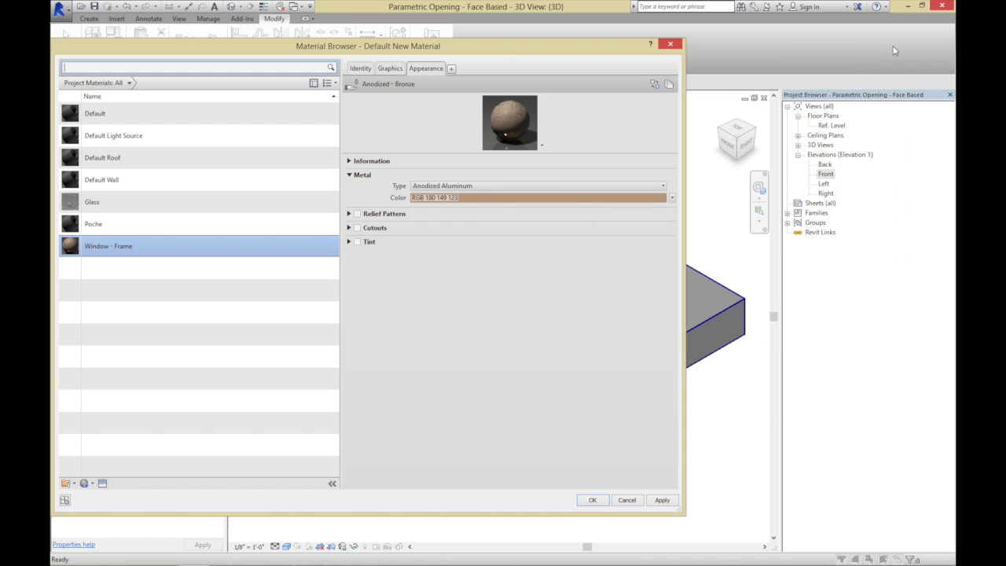
Make the Window - Frame material's shading use its render appearance, and apply the material to the Frame Material parameter
click(390, 69)
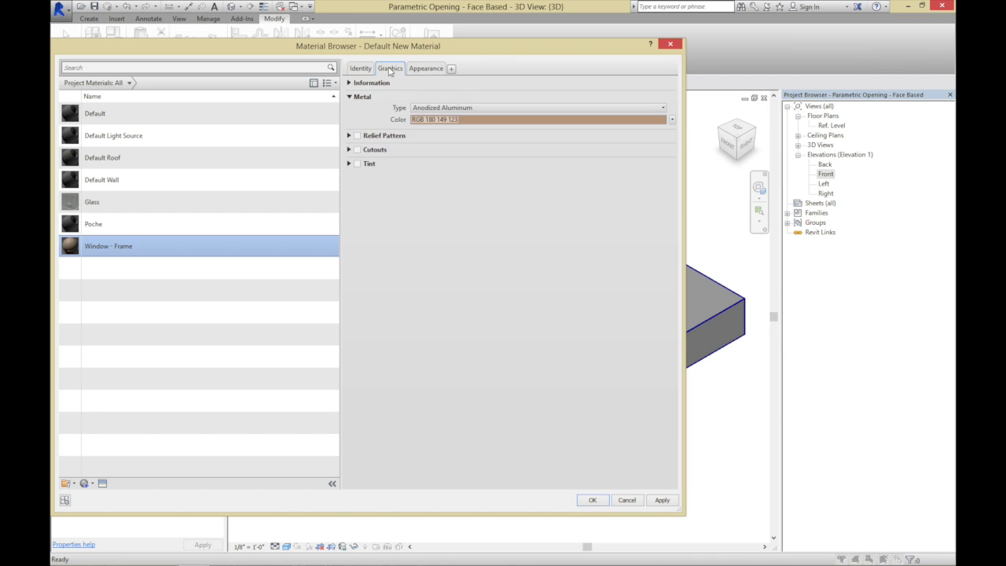
click(409, 94)
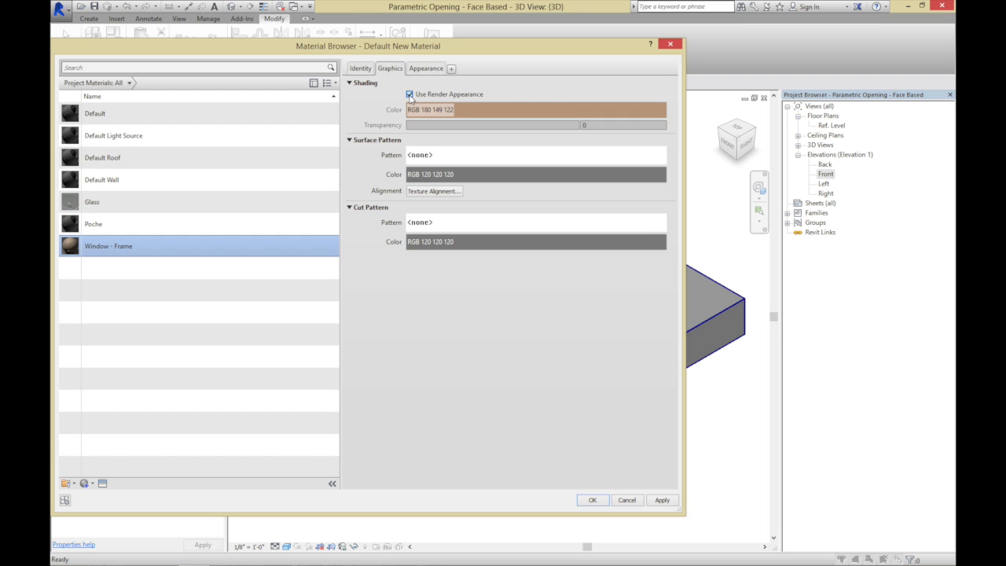
click(593, 501)
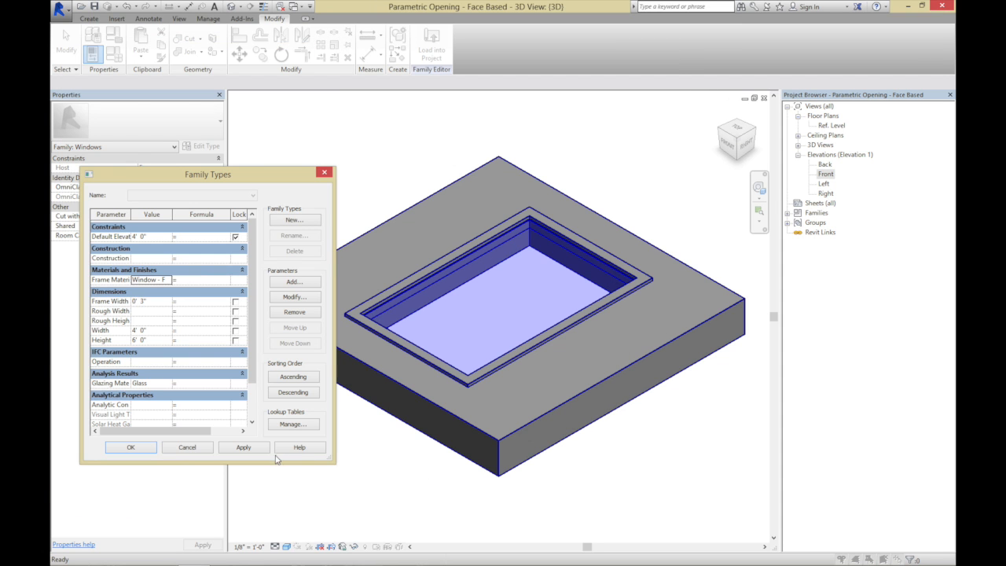
click(263, 450)
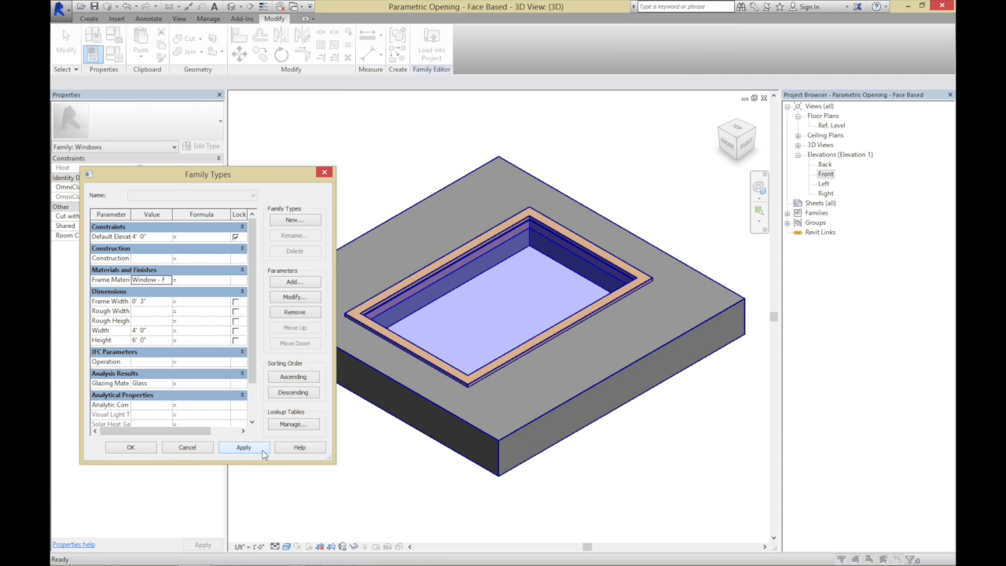
click(152, 448)
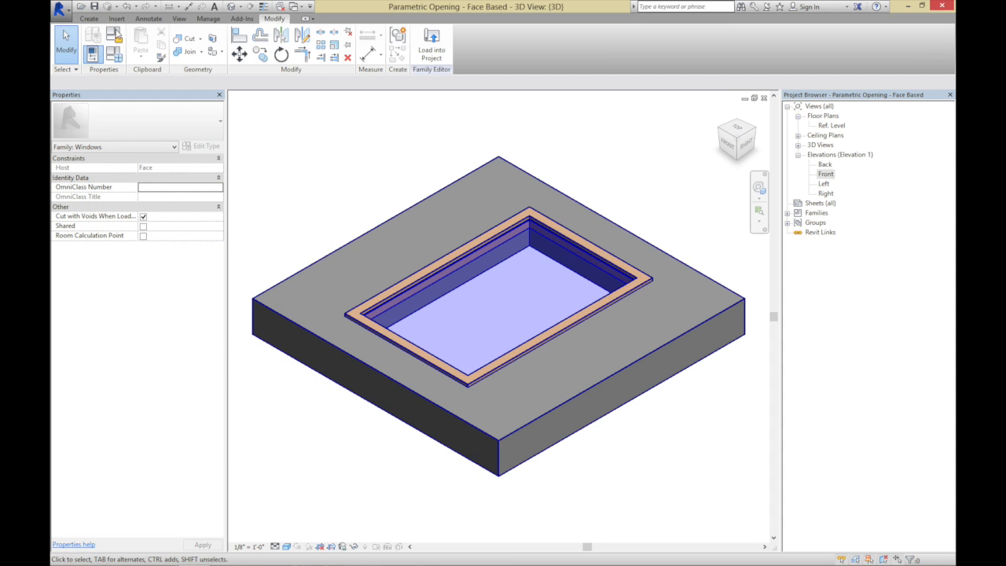
Save the family under the new name Fixed Window - Face Based
click(59, 9)
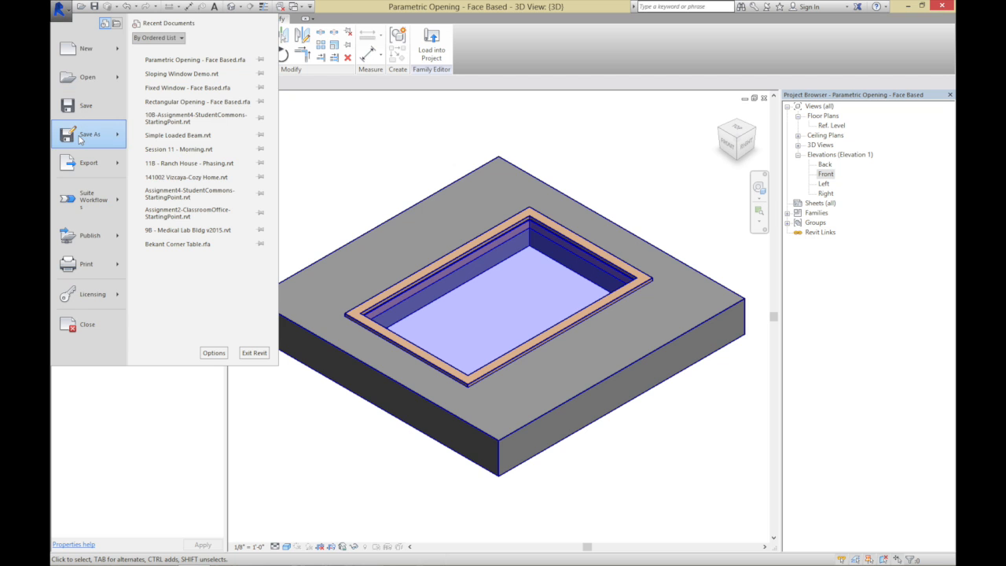
mouse_move(81, 139)
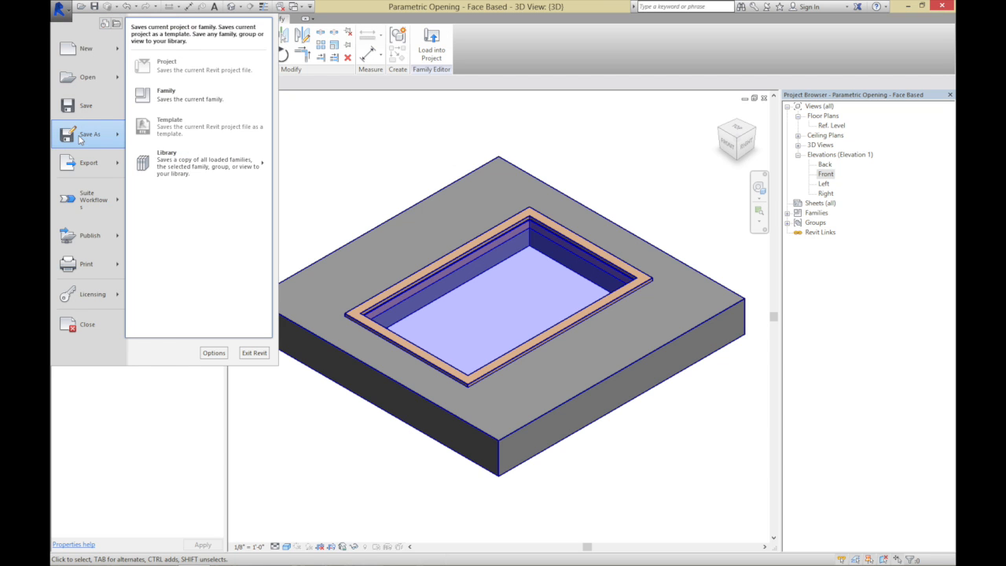
click(193, 98)
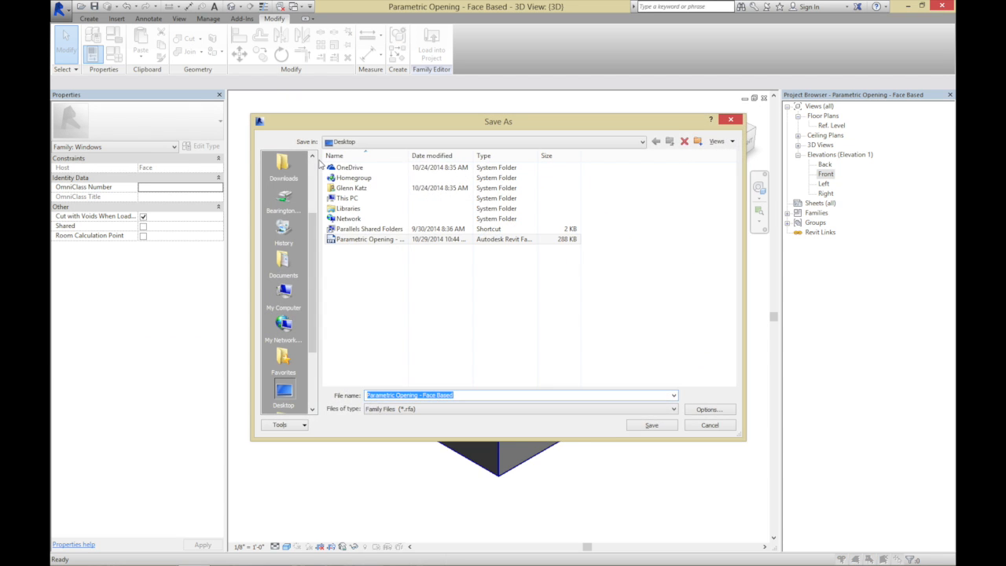
click(418, 395)
drag(418, 395, 365, 396)
text(Fixed Wi)
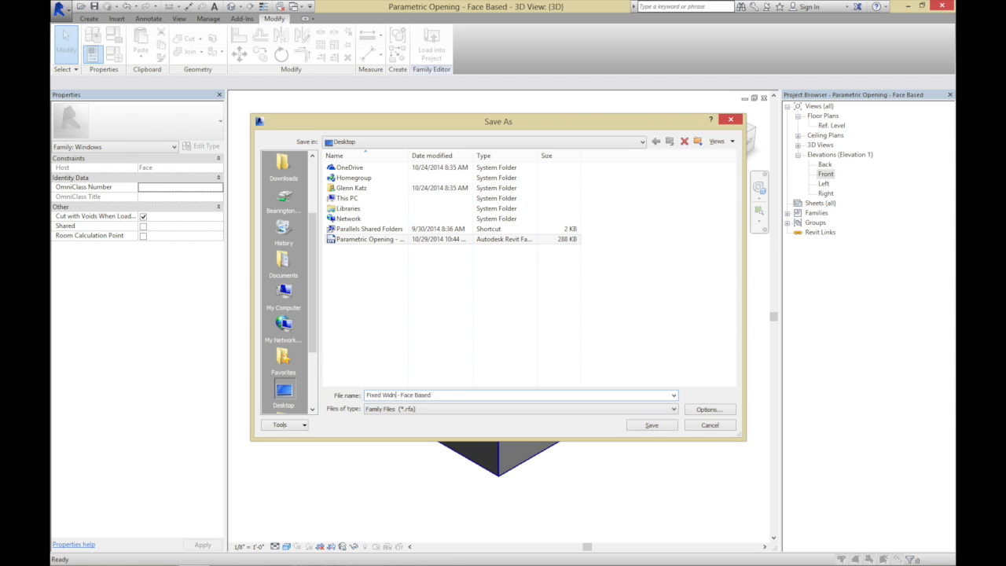
text(ndow)
click(665, 428)
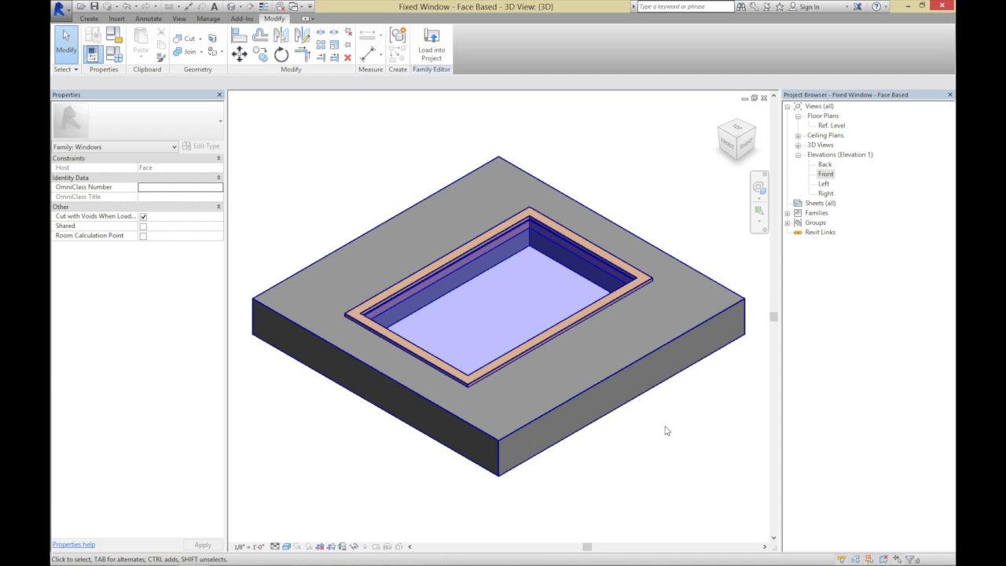
Load the family into the Sloping Window Demo project, overwriting the existing version and its parameter values
click(439, 54)
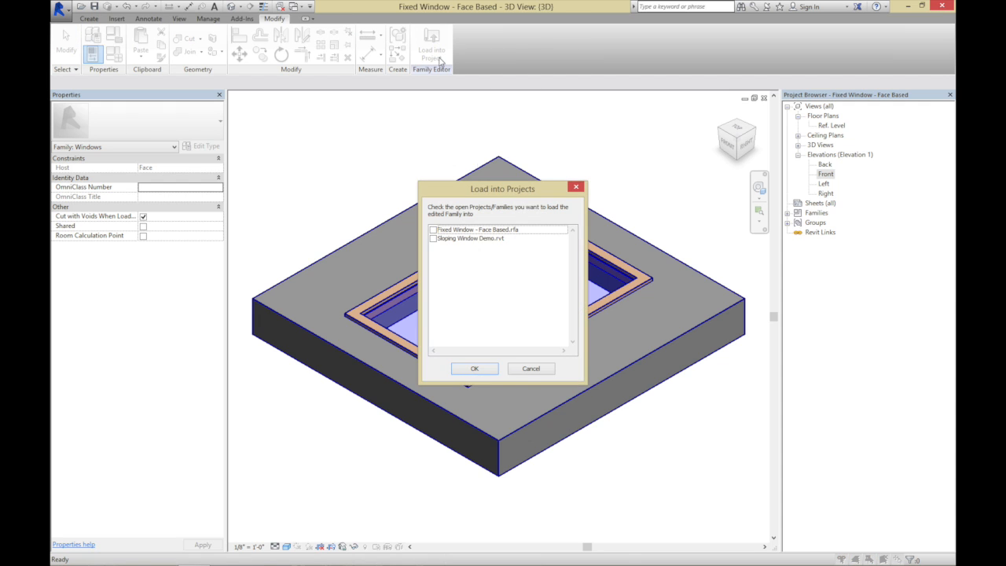
click(432, 239)
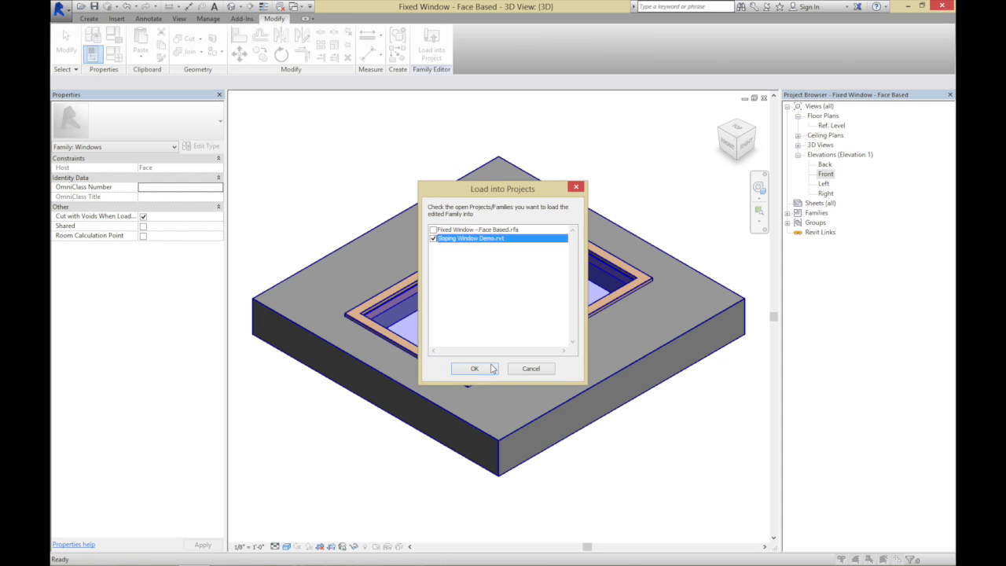
click(475, 367)
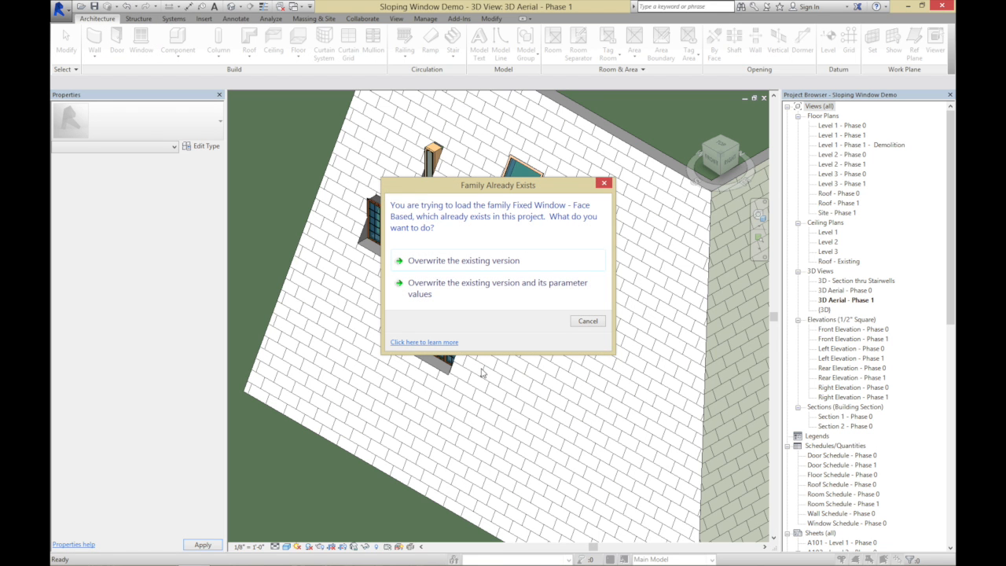
click(472, 292)
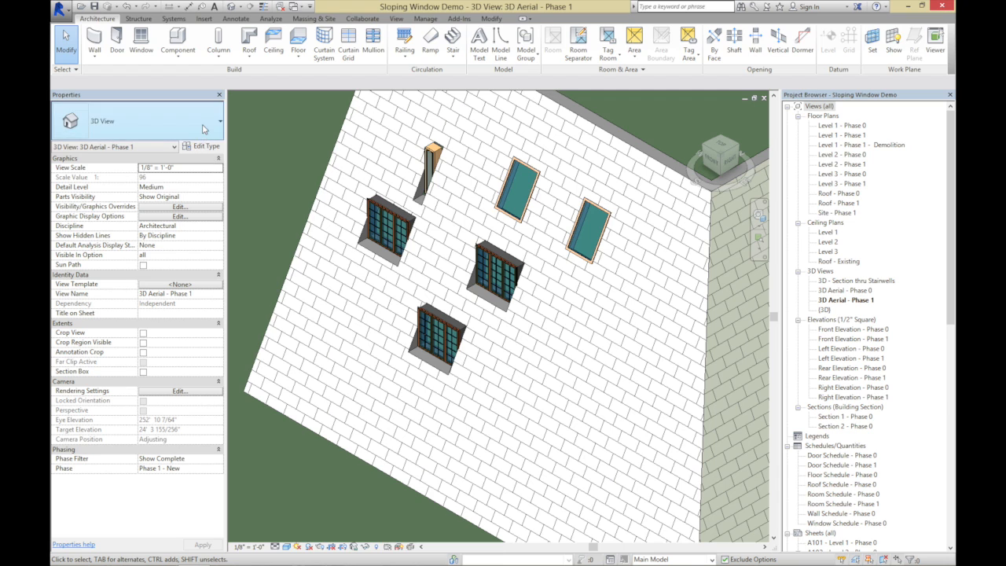
Place two Fixed Window - Face Based windows on the lower part of the large sloping wall, below the existing windows
click(203, 129)
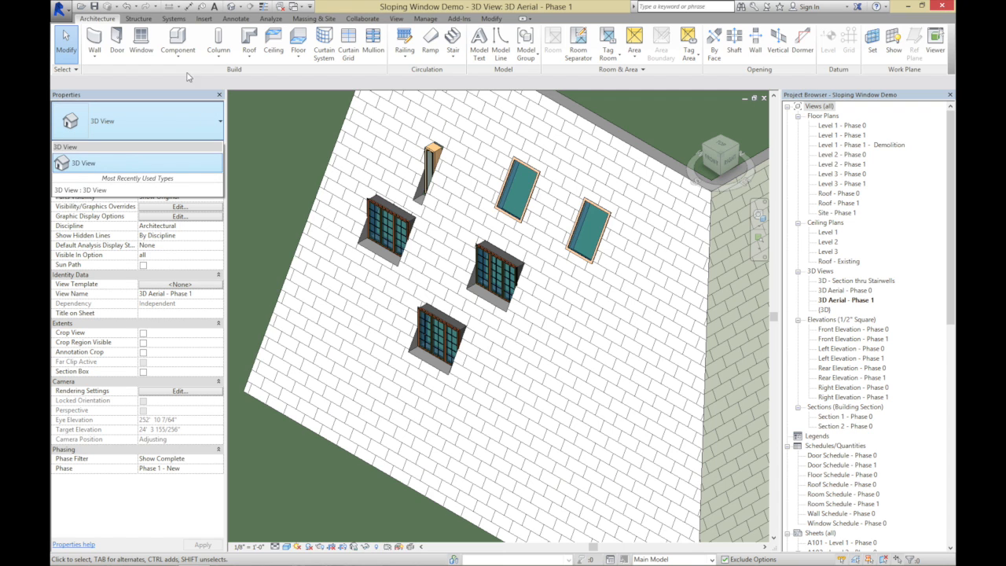
click(141, 41)
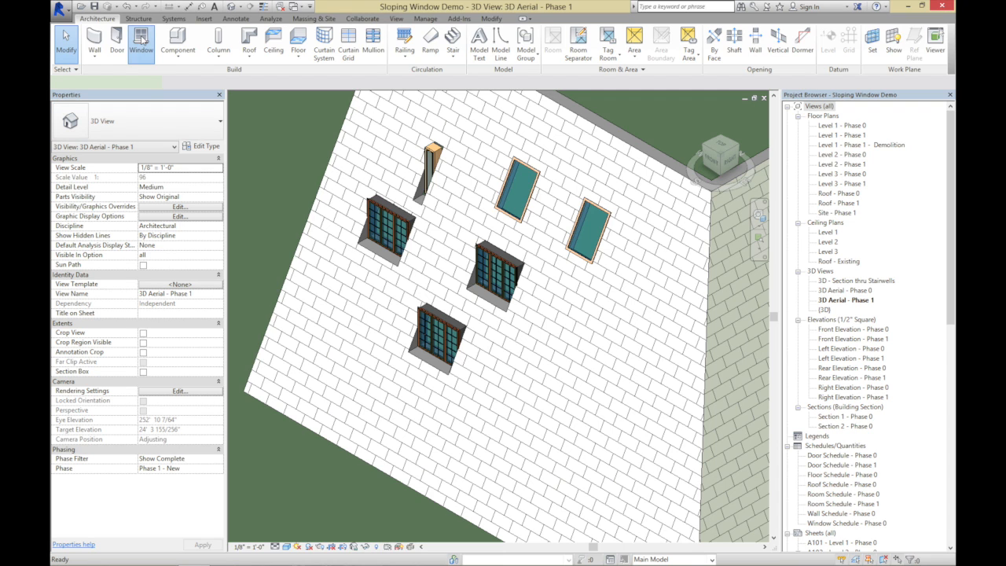
click(166, 123)
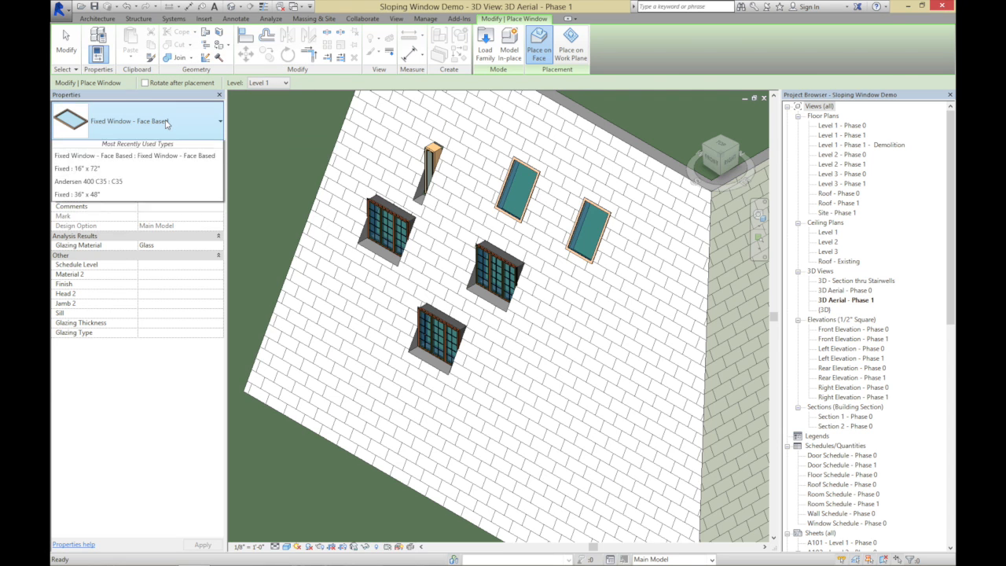
click(548, 399)
click(509, 407)
click(604, 378)
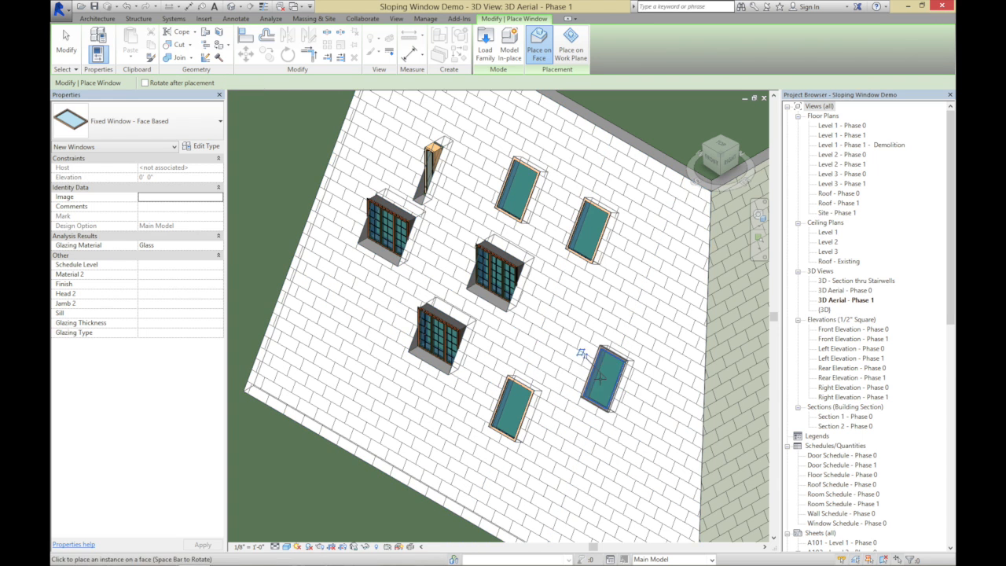
Place one more face-based fixed window on the adjoining side wall near the corner and end the placement
click(765, 547)
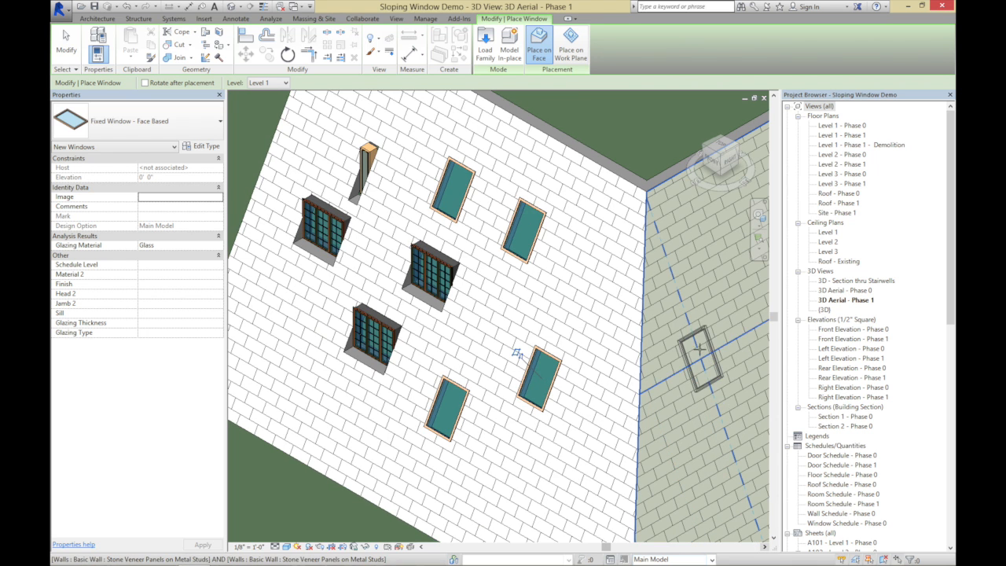
click(681, 338)
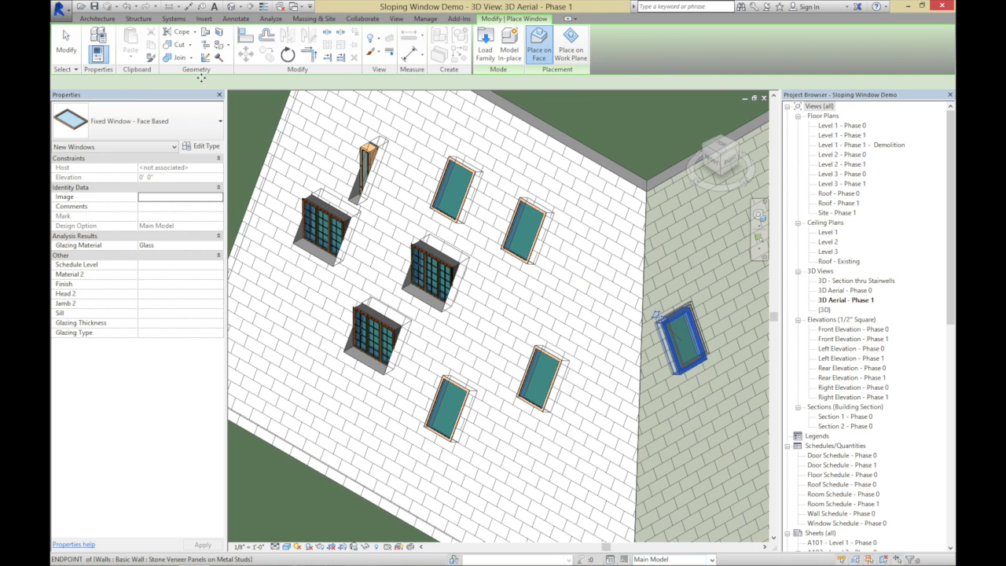
click(66, 43)
Duplicate the side wall window's type under the name Fixed Window - 8' x 8'
click(682, 369)
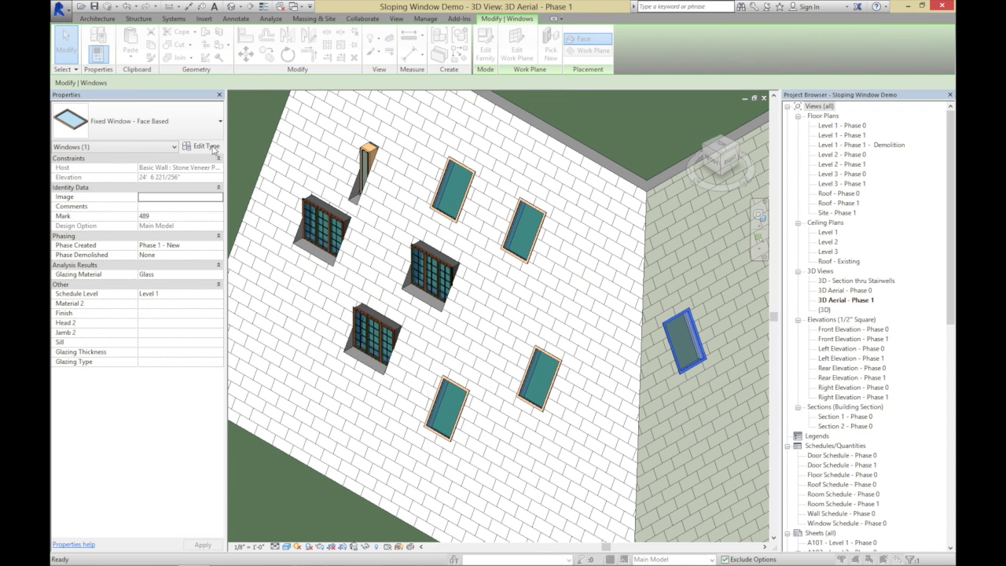
click(206, 146)
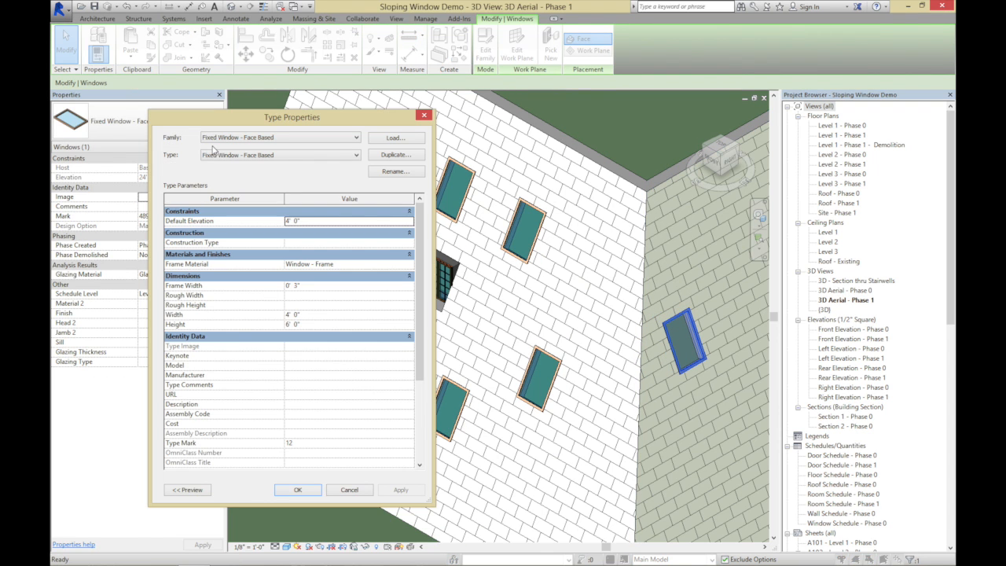
click(395, 155)
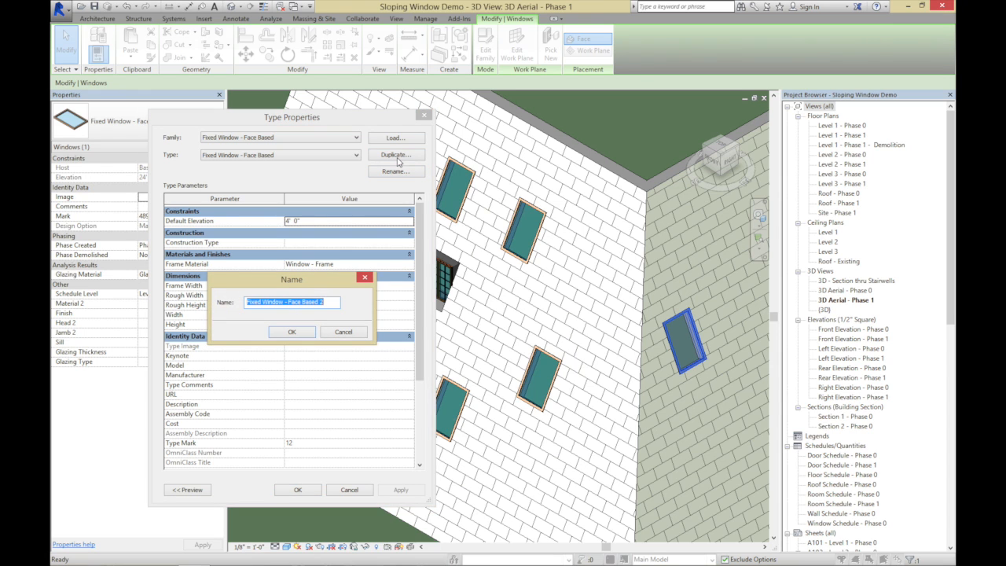
click(307, 302)
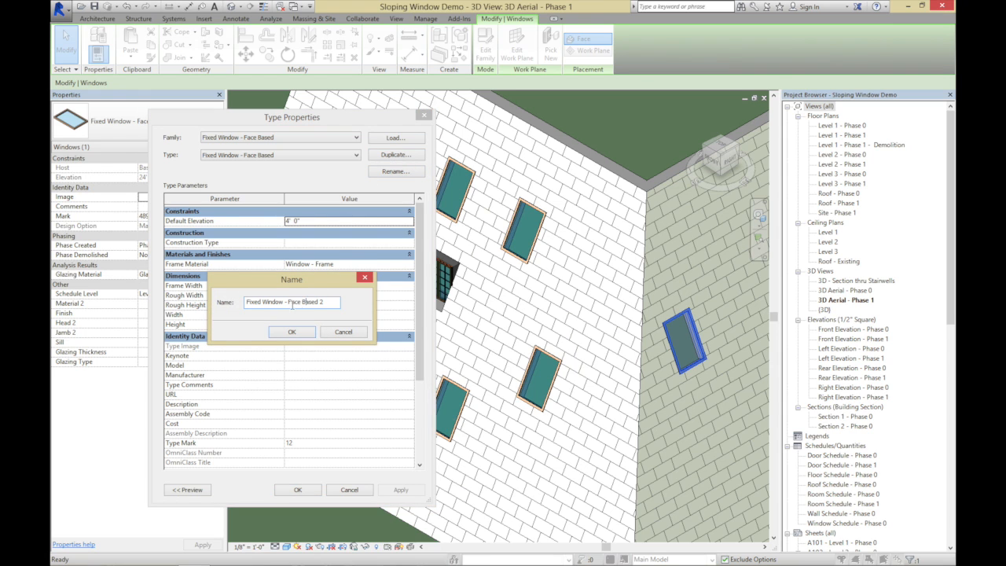
drag(287, 303, 348, 307)
key(BackSpace)
click(302, 334)
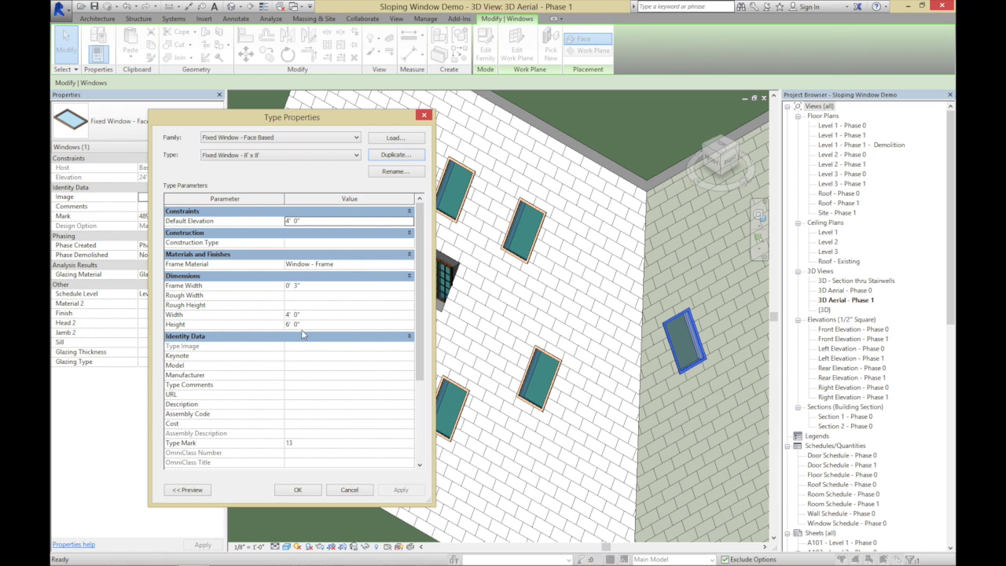
Set the Fixed Window - 8' x 8' type's width and height to 8' 0", apply the change and deselect the window
click(313, 314)
text(8)
key(Tab)
text(8)
key(Tab)
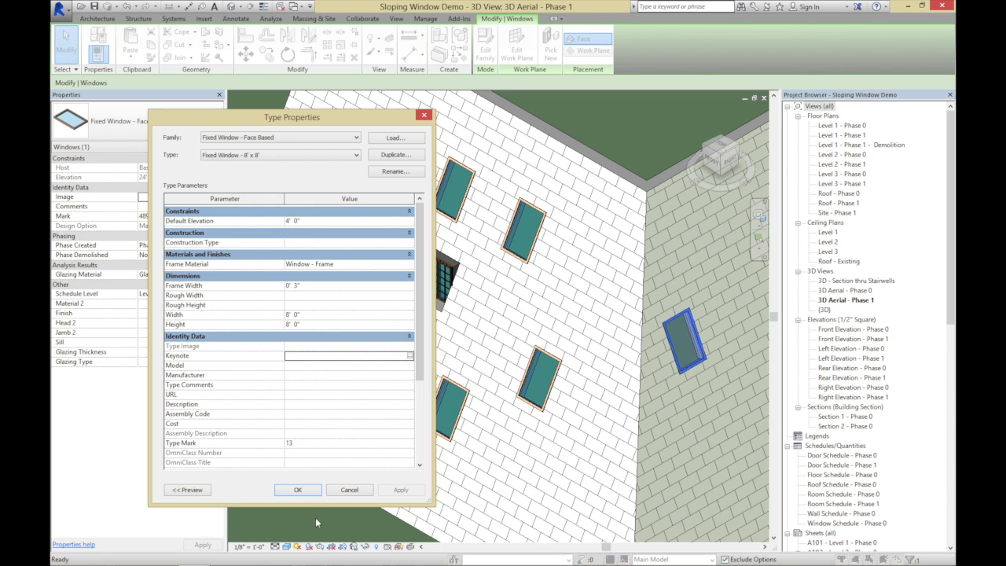
click(305, 493)
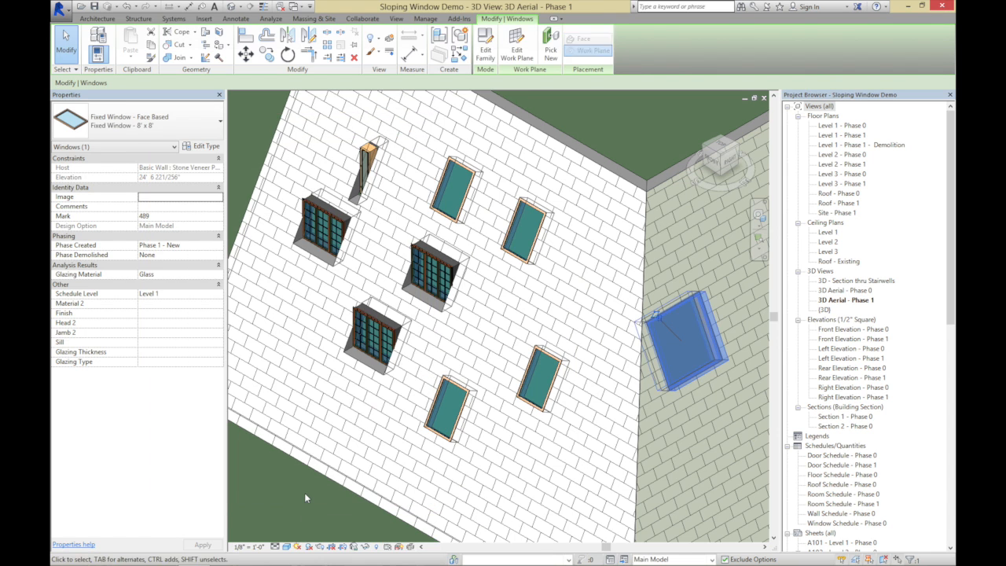
key(Escape)
click(705, 446)
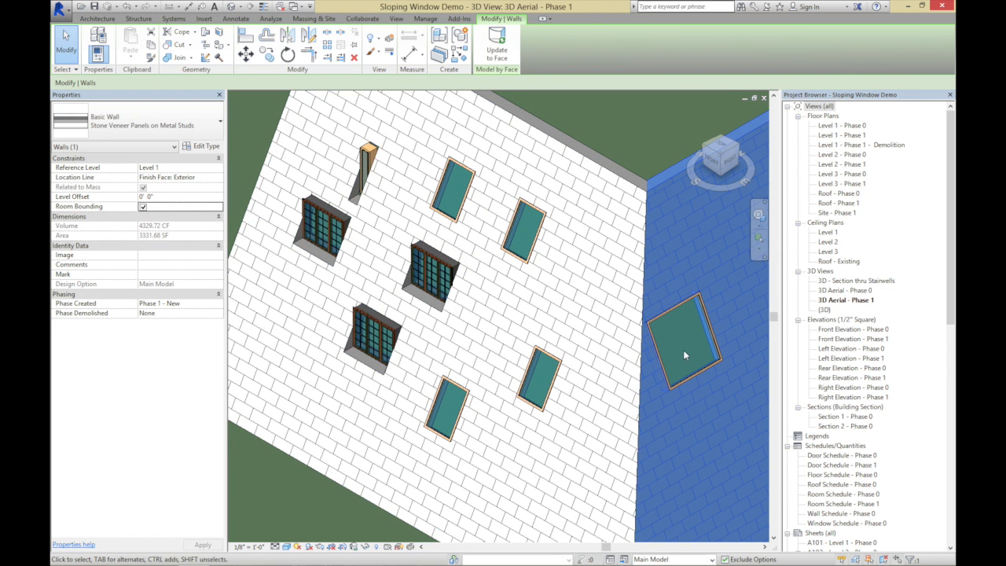
click(647, 124)
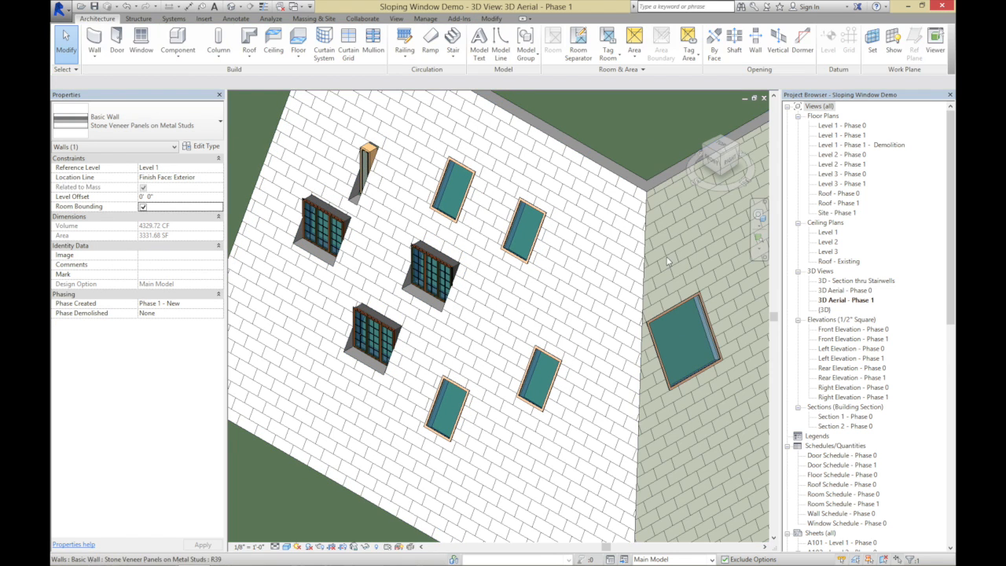
Change the resized side wall window's type to Fixed Window - Face Based and clear the selection with the dome in view
click(679, 306)
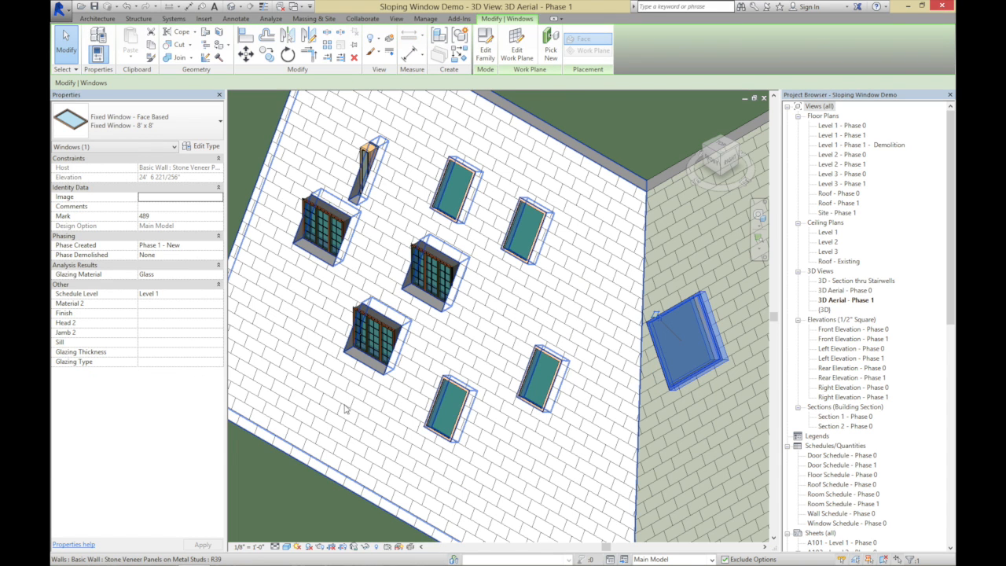
scroll(344, 408, down, 5)
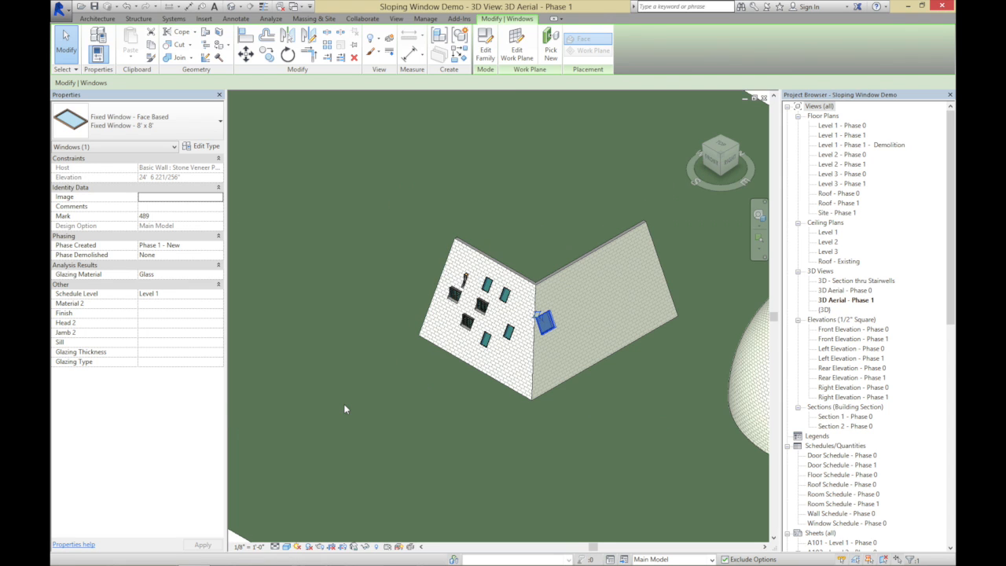
scroll(344, 408, down, 4)
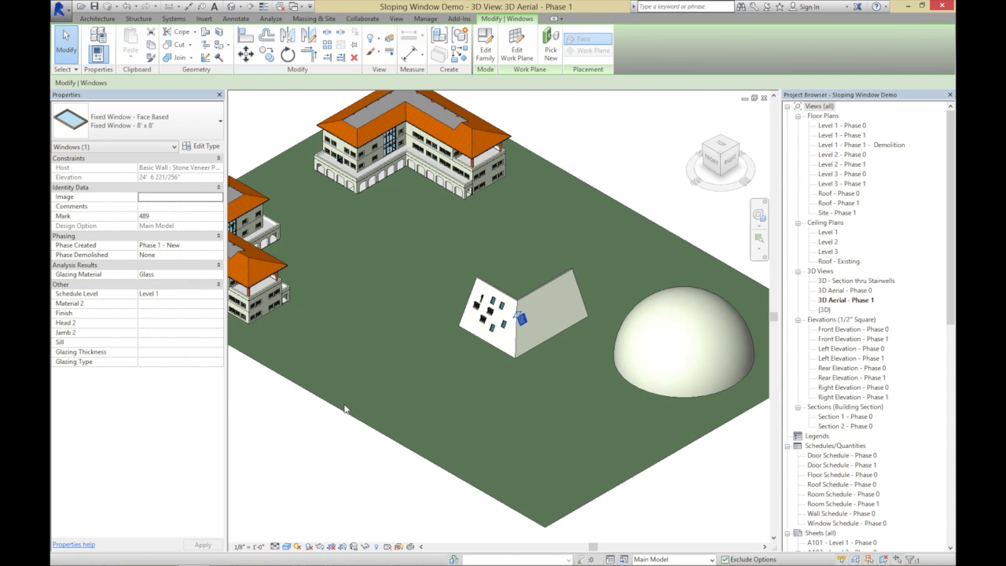
click(759, 239)
drag(616, 285, 751, 405)
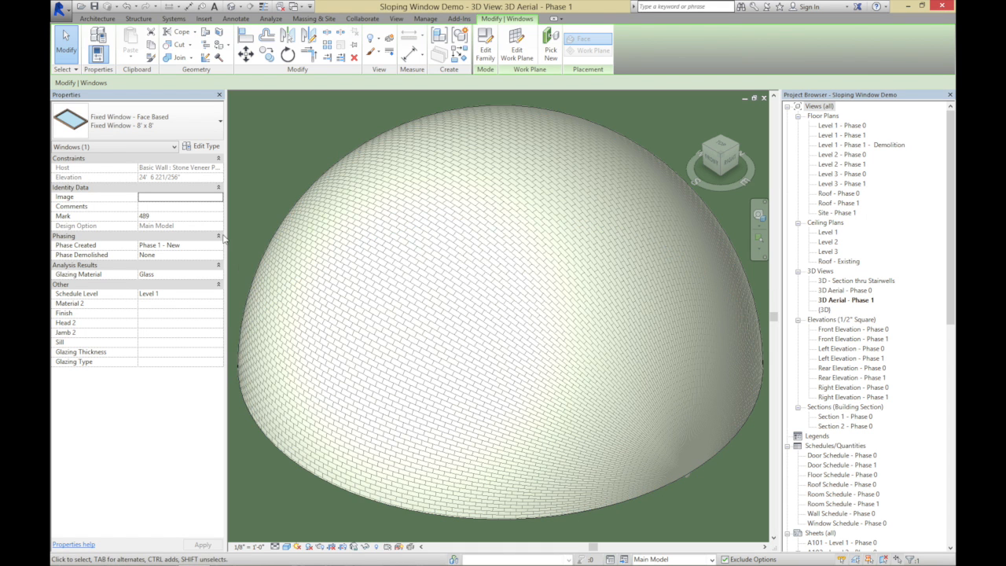
click(214, 134)
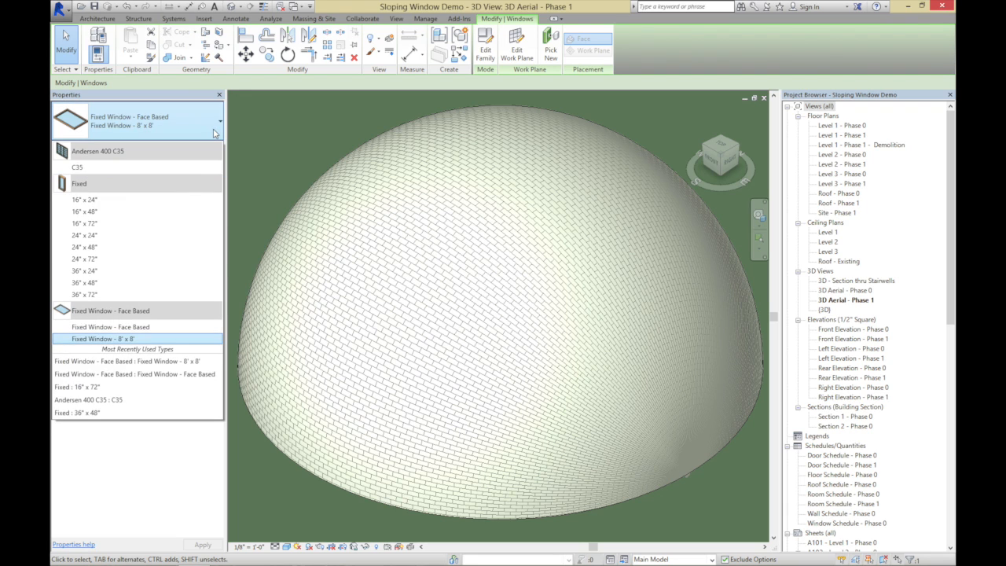
click(109, 327)
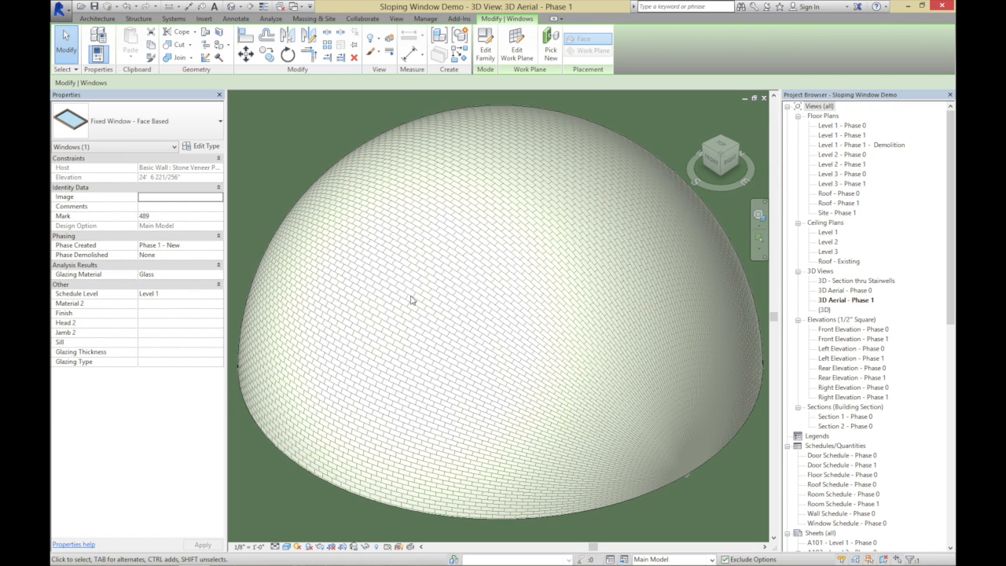
click(161, 124)
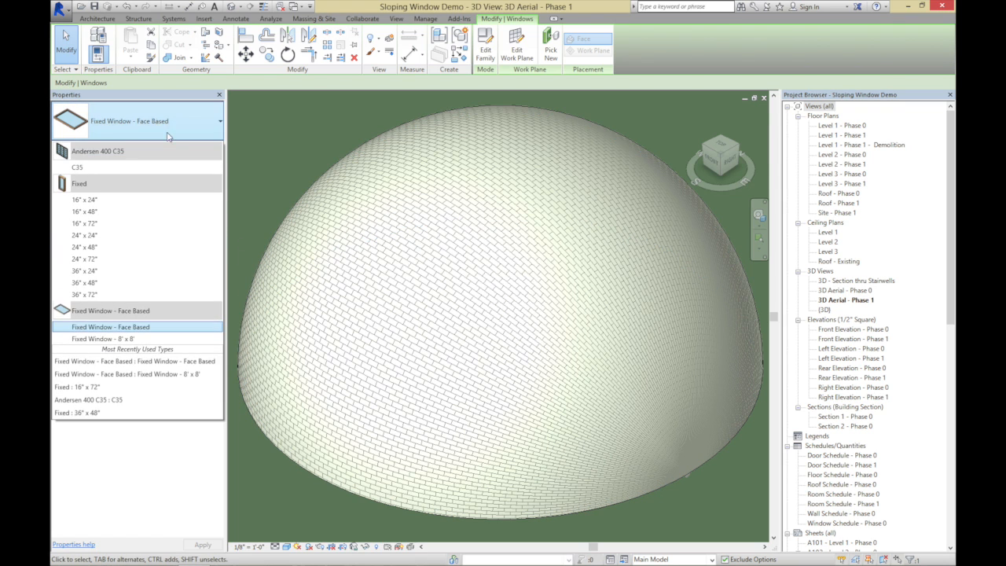
click(90, 328)
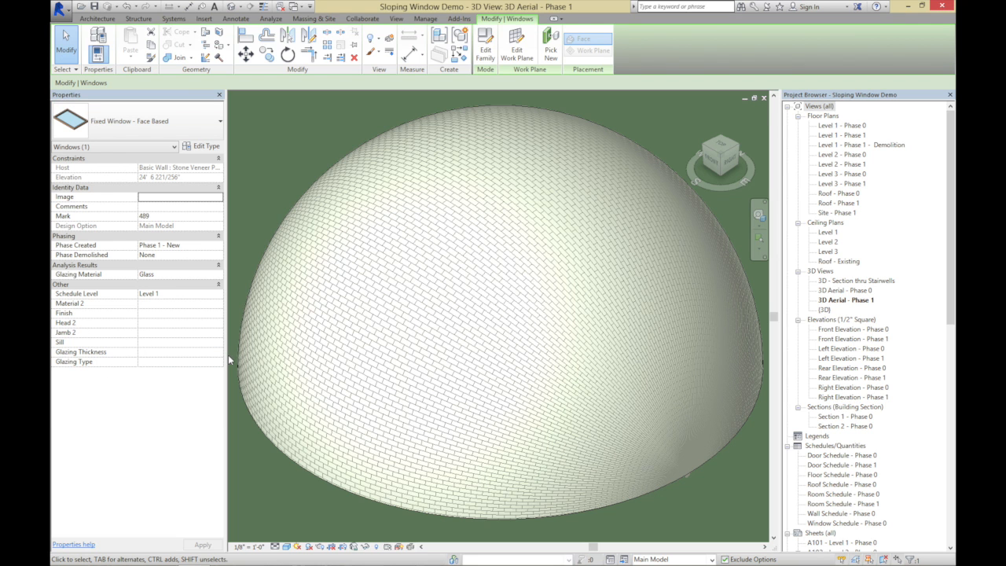
click(303, 395)
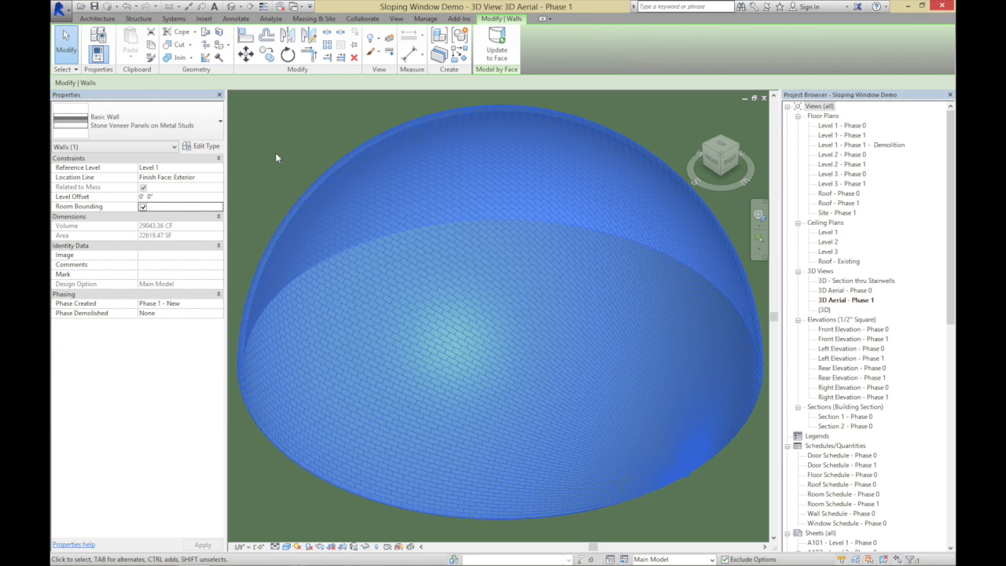
click(283, 164)
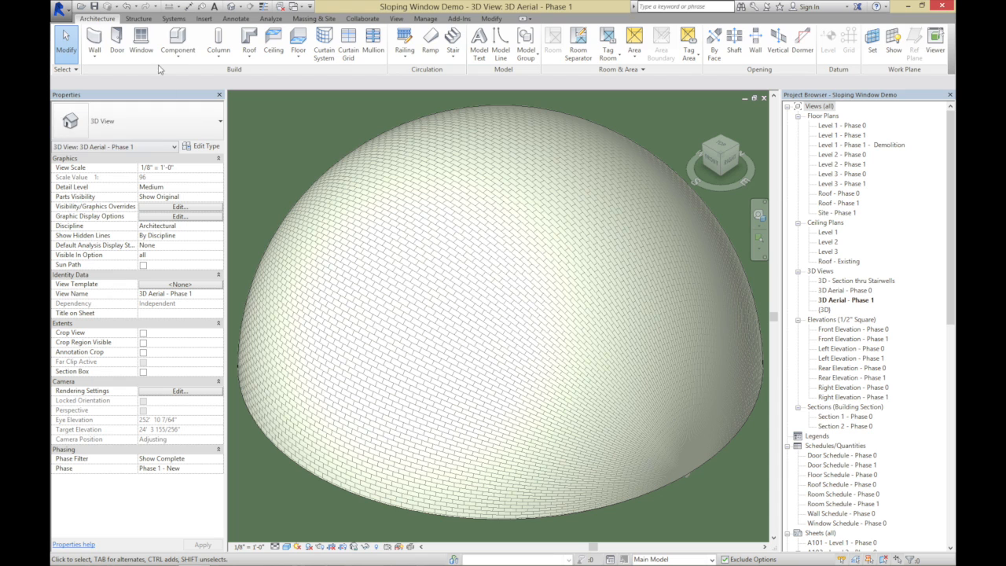
Place eight Fixed Window - Face Based windows at scattered positions and heights on the dome's curved wall and end the placement
click(141, 44)
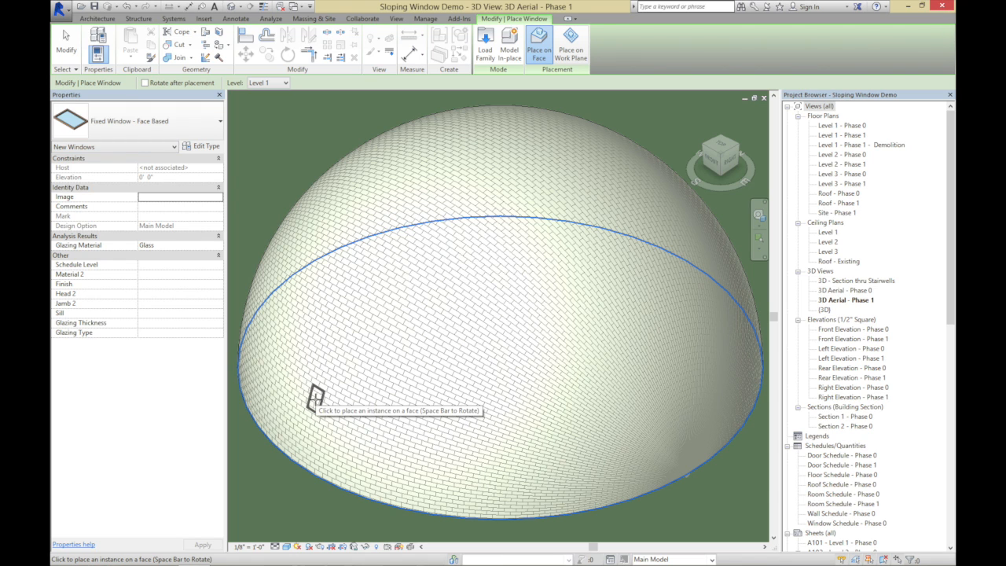
click(316, 399)
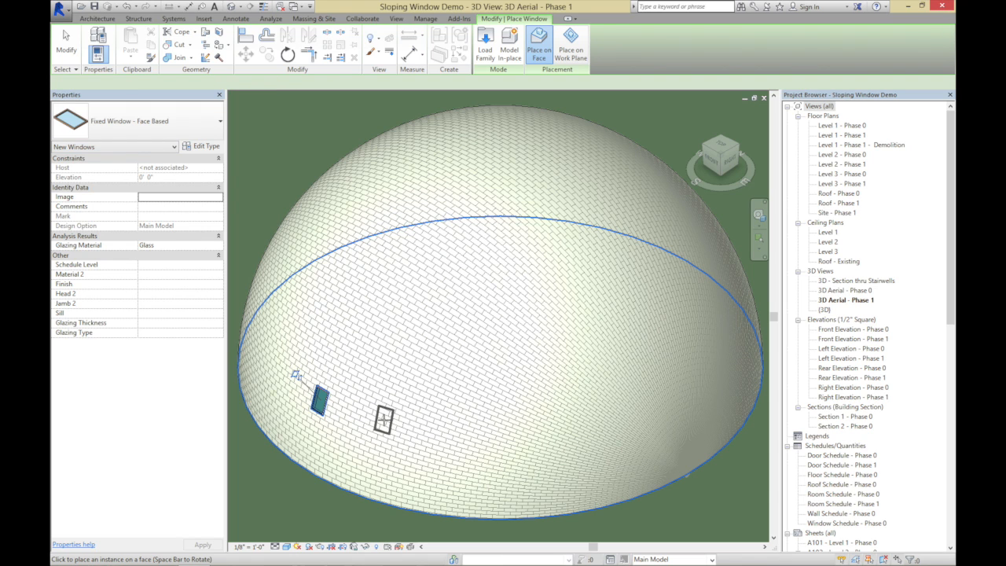
click(436, 186)
click(533, 197)
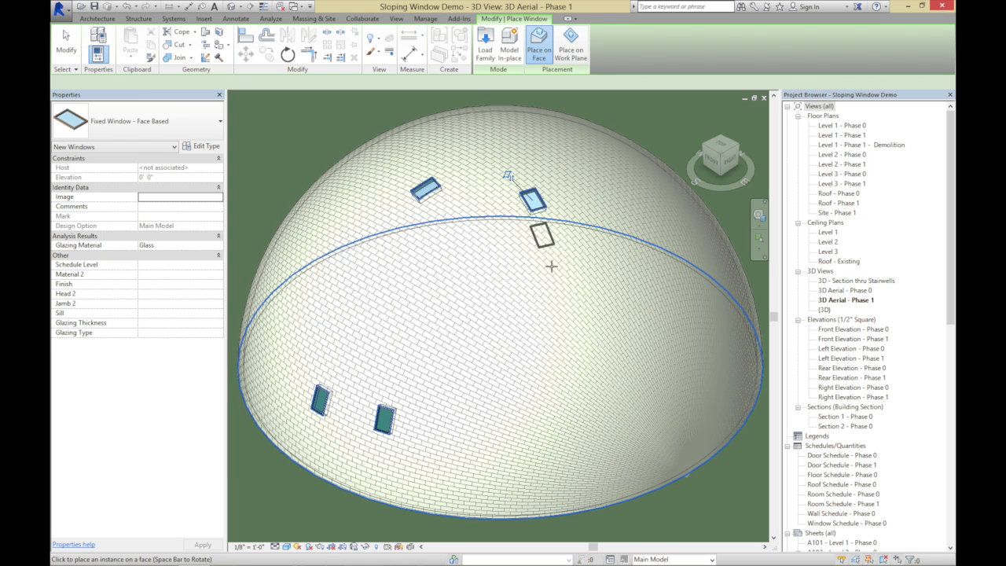
click(542, 320)
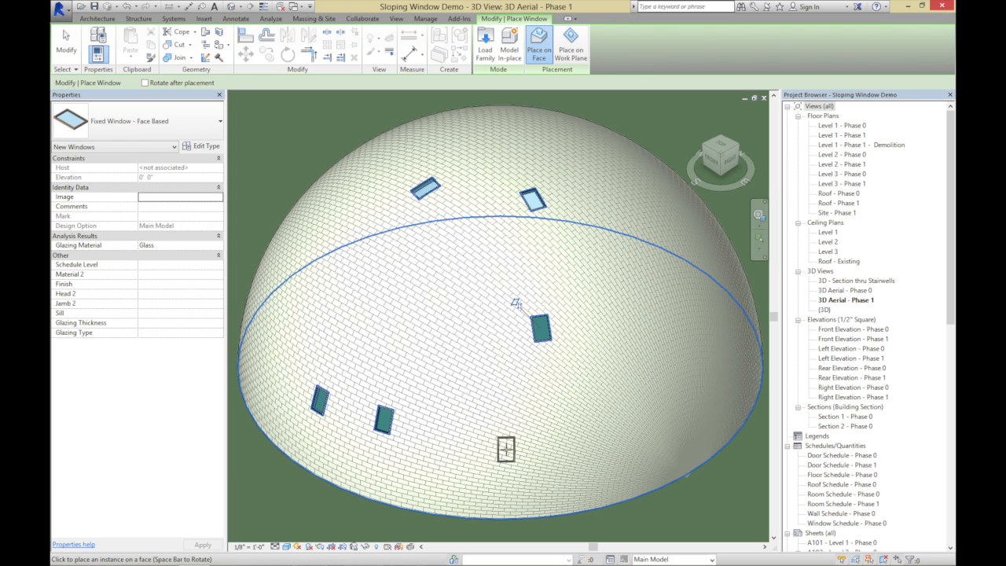
click(505, 449)
click(678, 403)
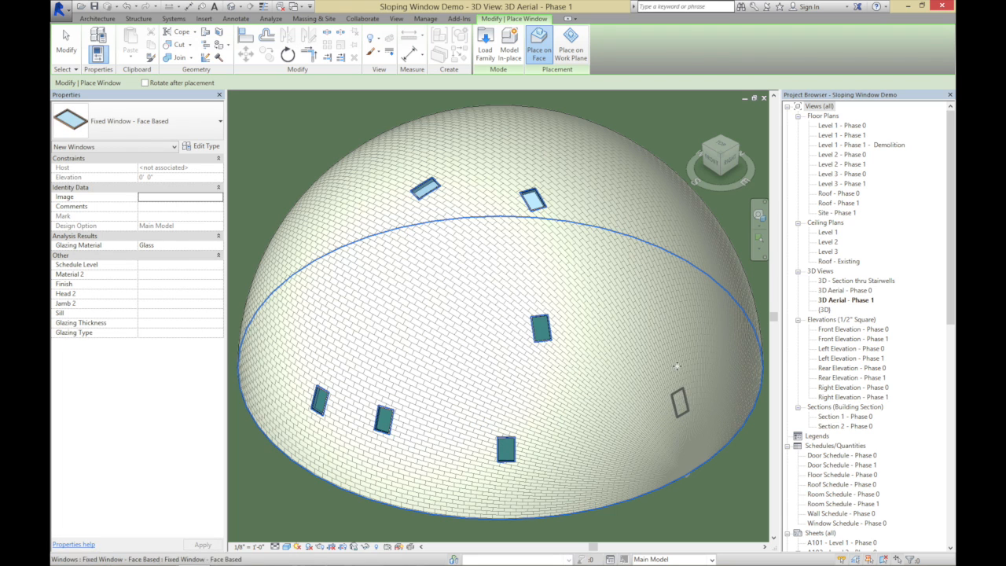
click(685, 208)
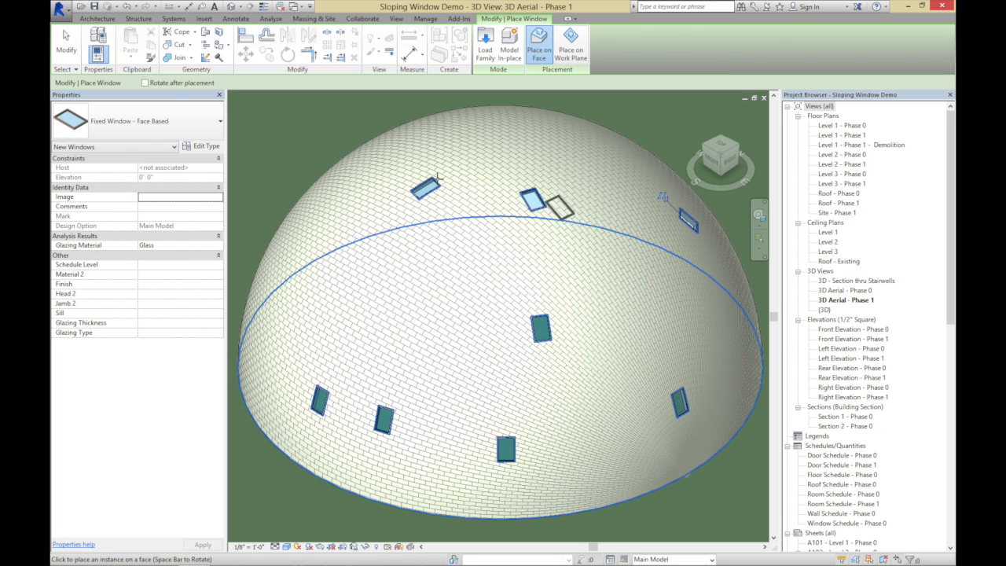
click(71, 46)
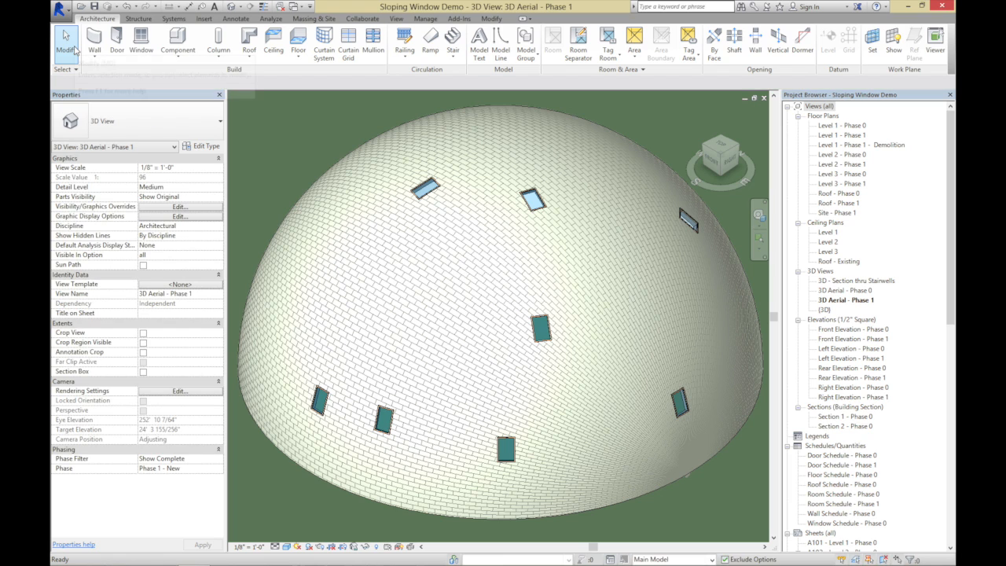